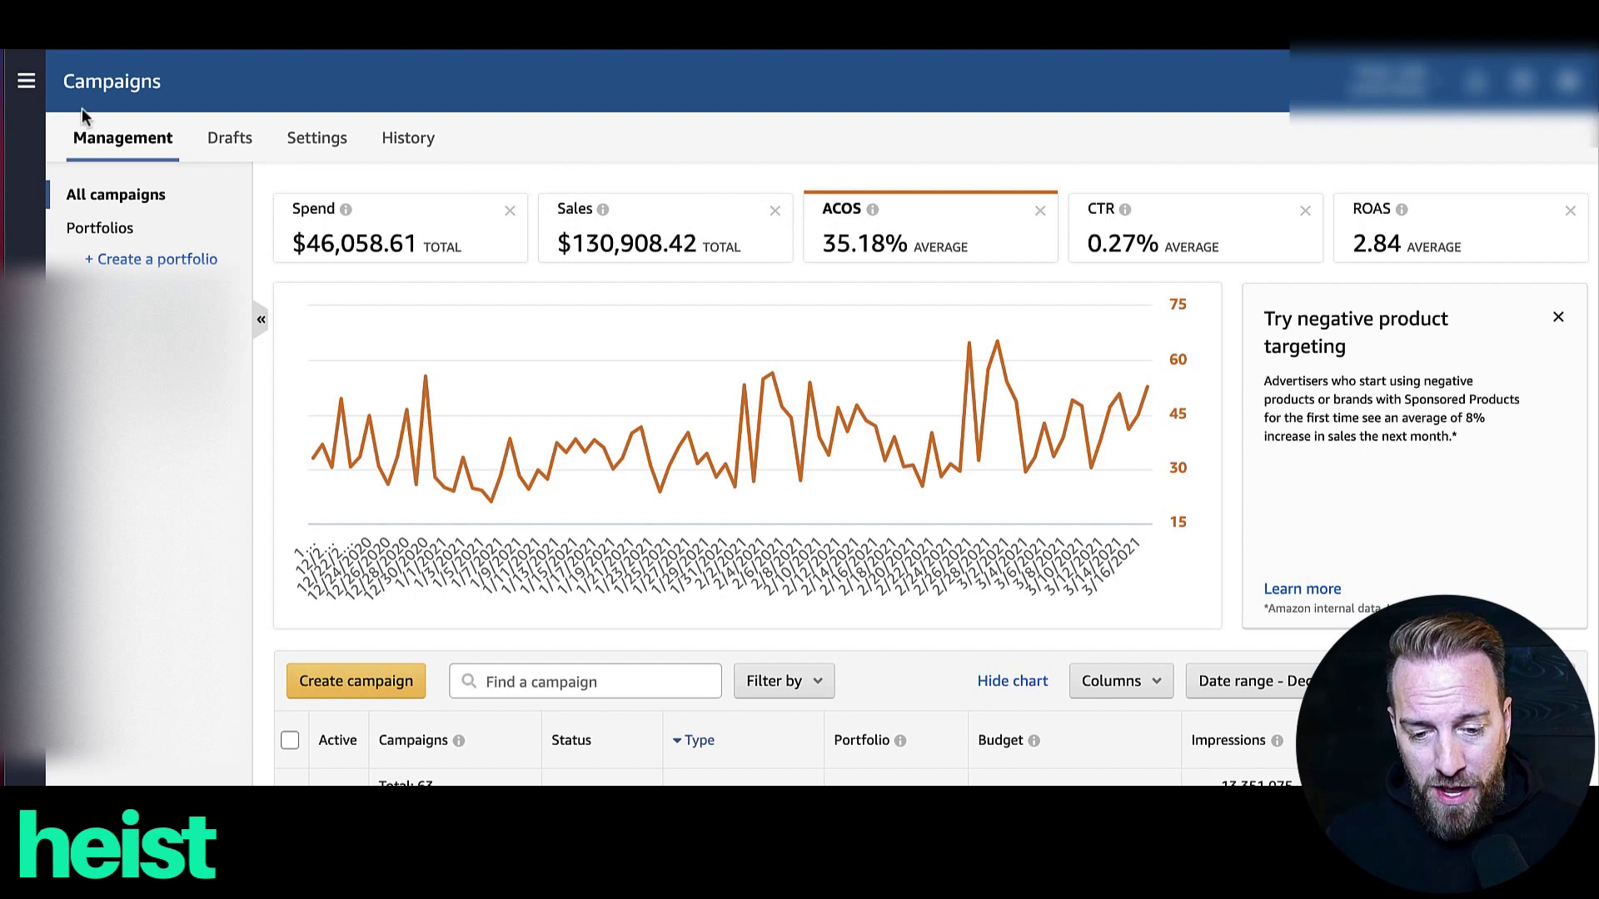
# Step: Open the Bulk operations page from Campaigns and download the bulk operations template
pyautogui.click(25, 80)
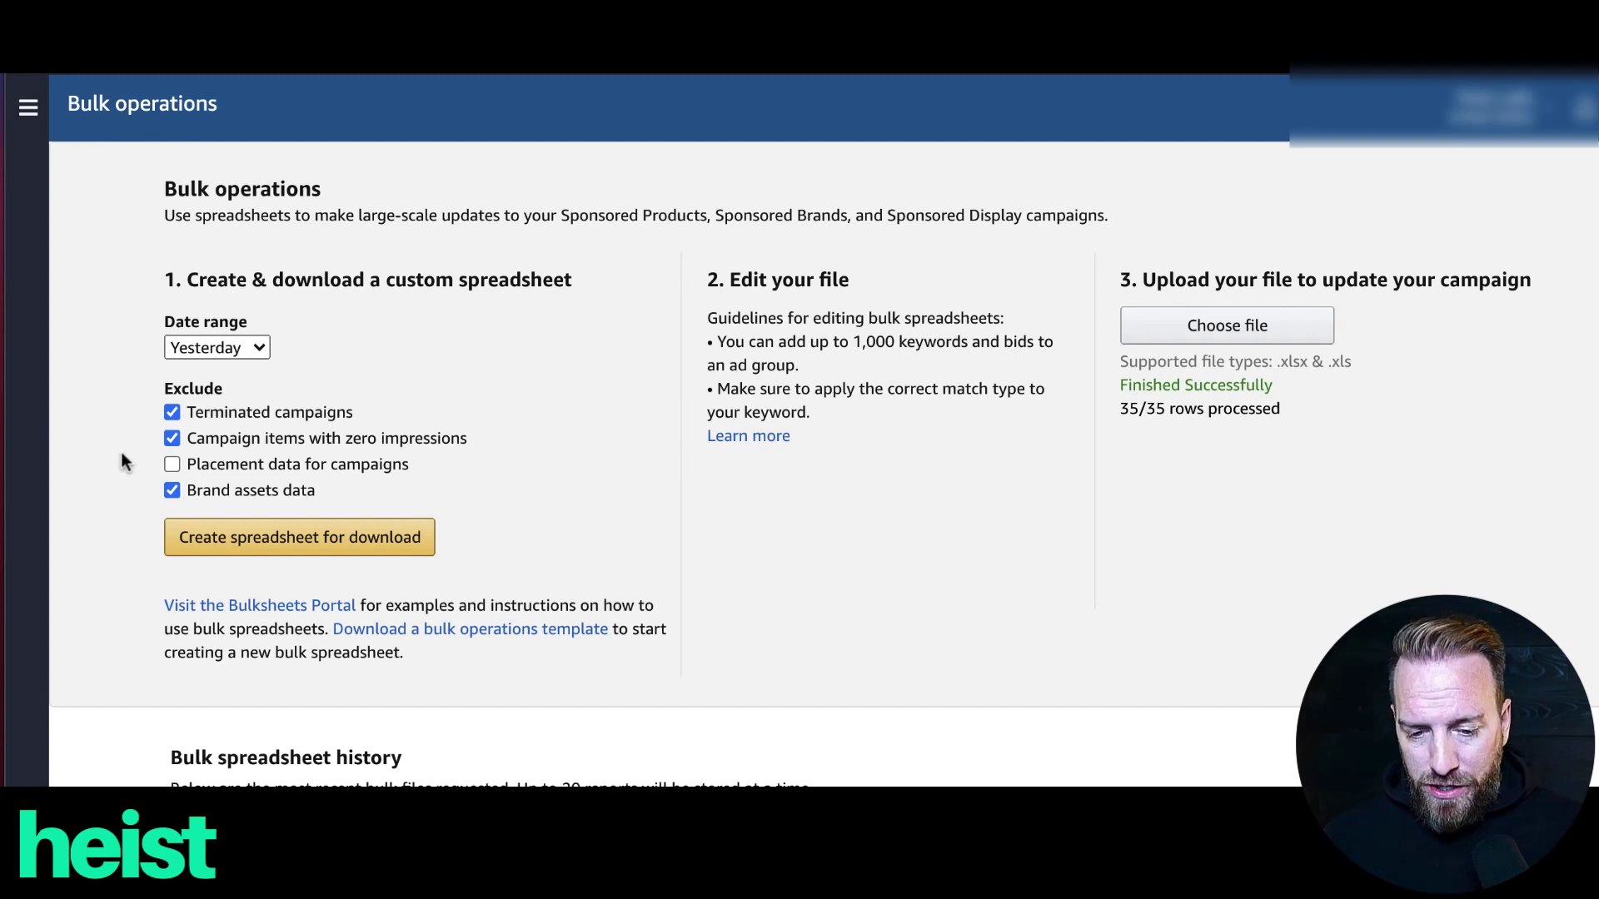
pyautogui.scroll(-1, 122, 459)
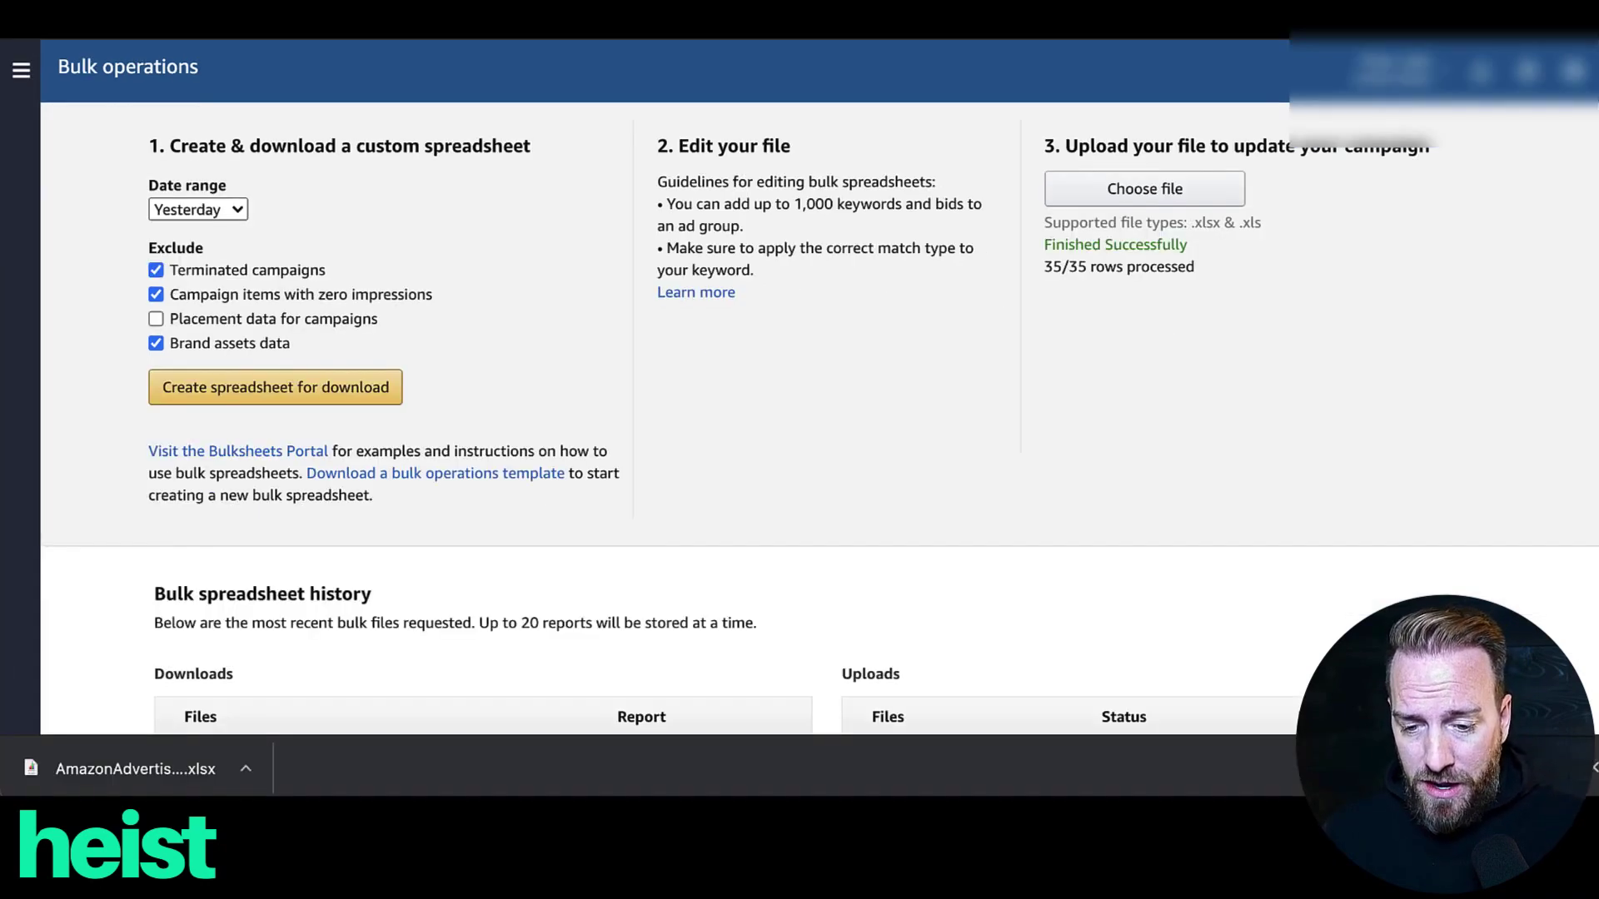
# Step: Switch to the Heist Bulk Upload Example spreadsheet in Google Sheets and import AmazonAdvertisingBulksheetSellerTemplate.xlsx with the Replace spreadsheet option
pyautogui.hotkey('ctrl', 'Tab')
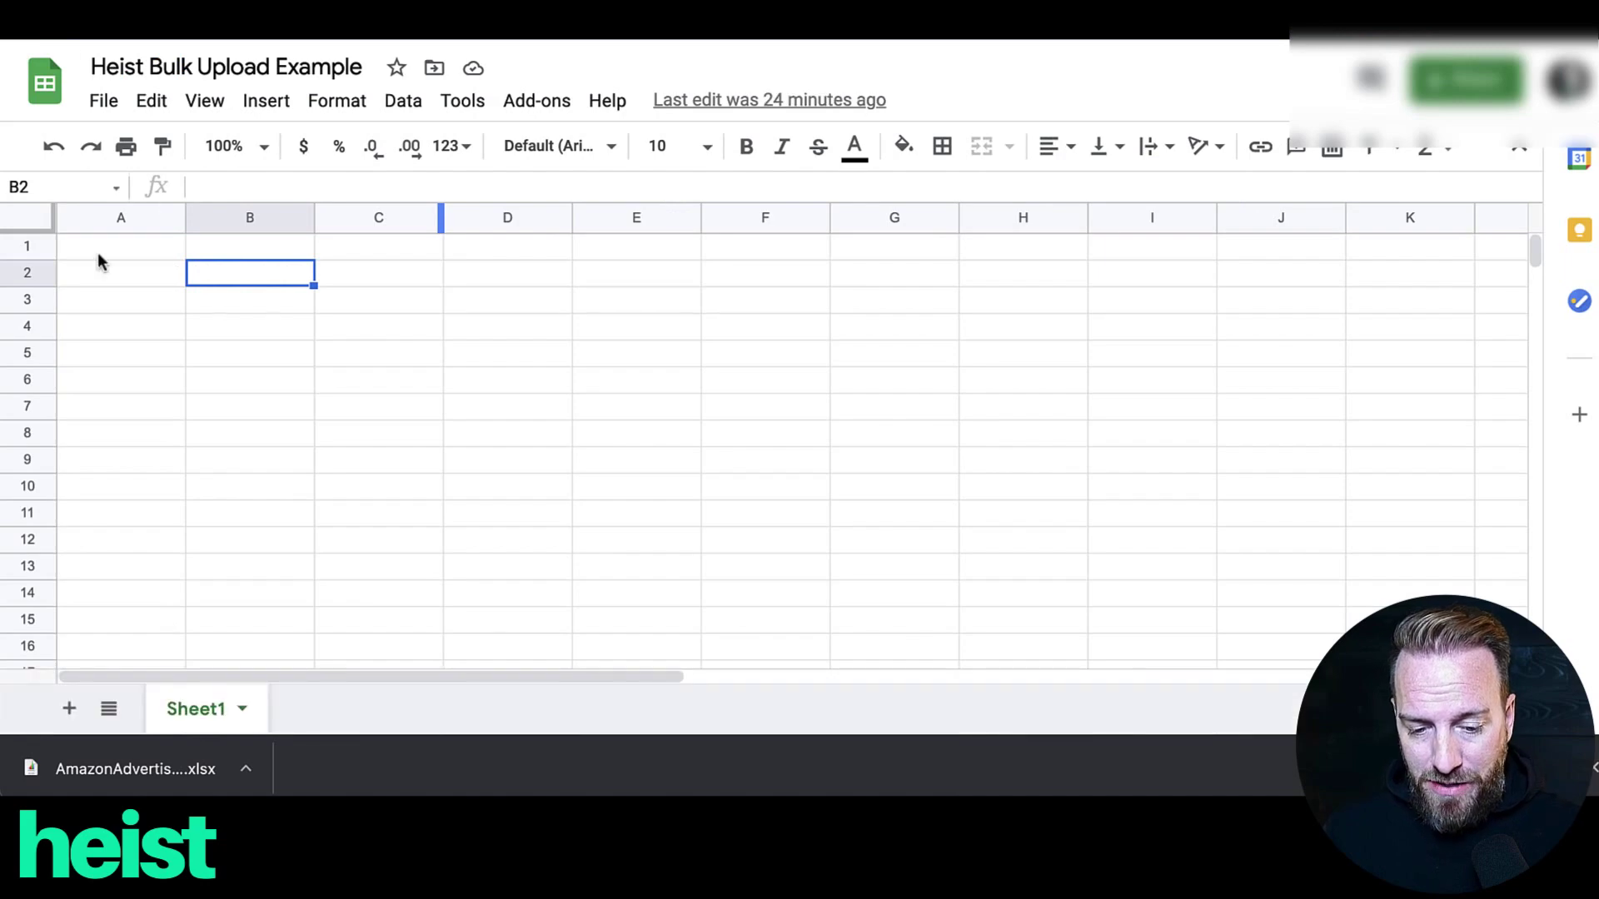
pyautogui.click(104, 245)
pyautogui.click(103, 101)
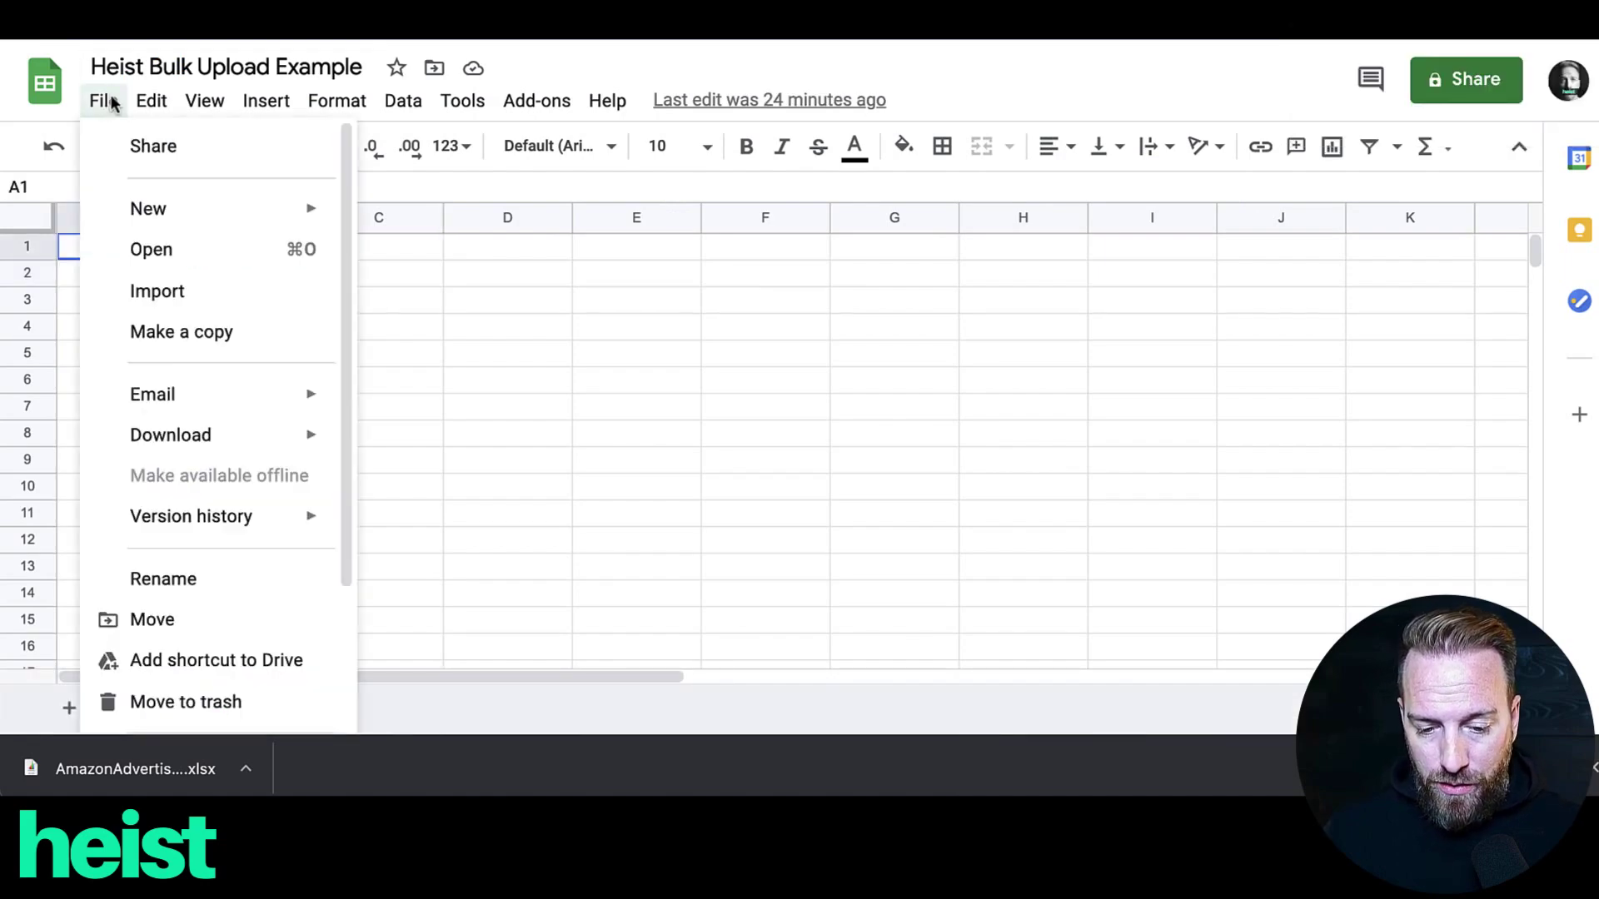
pyautogui.click(168, 303)
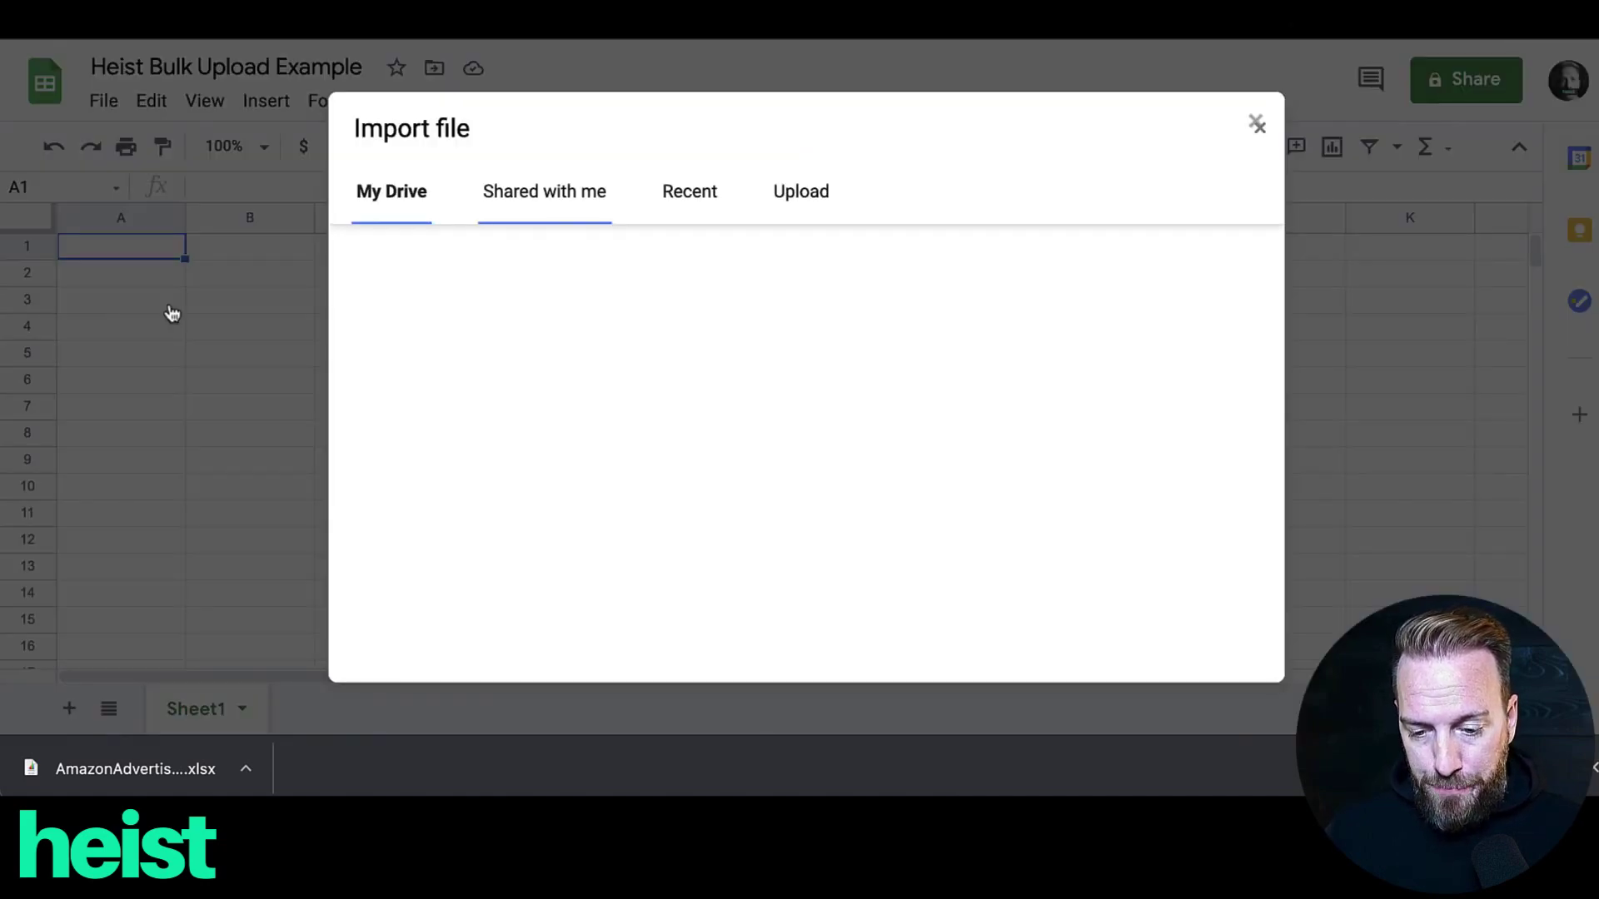
pyautogui.click(786, 192)
pyautogui.moveTo(133, 769); pyautogui.dragTo(693, 444)
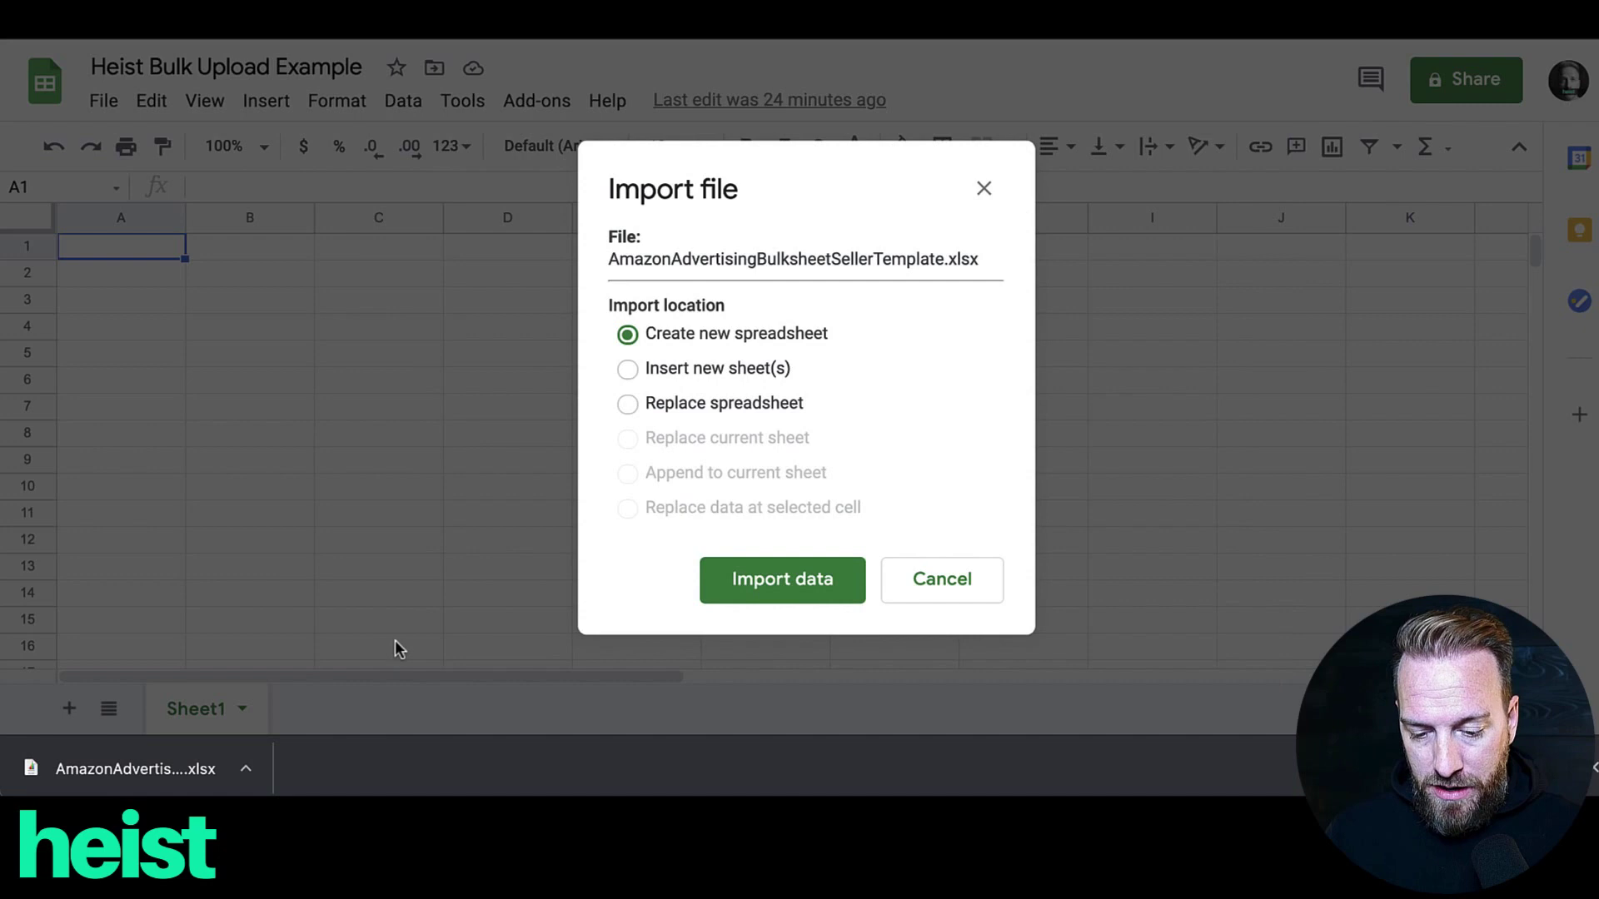
pyautogui.click(688, 406)
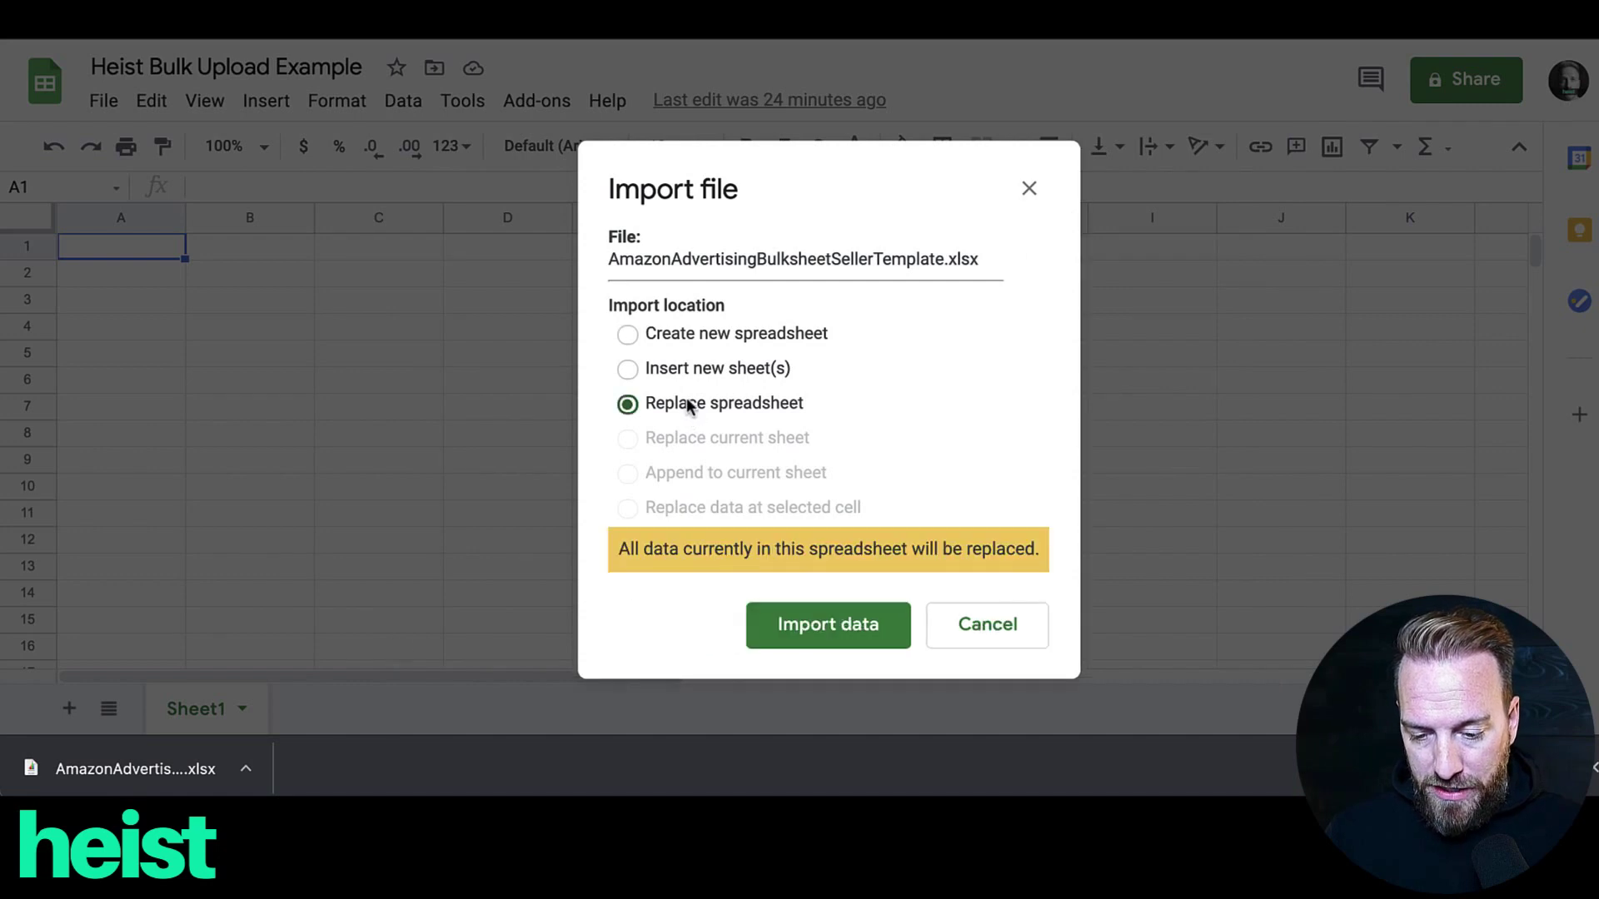
pyautogui.click(798, 623)
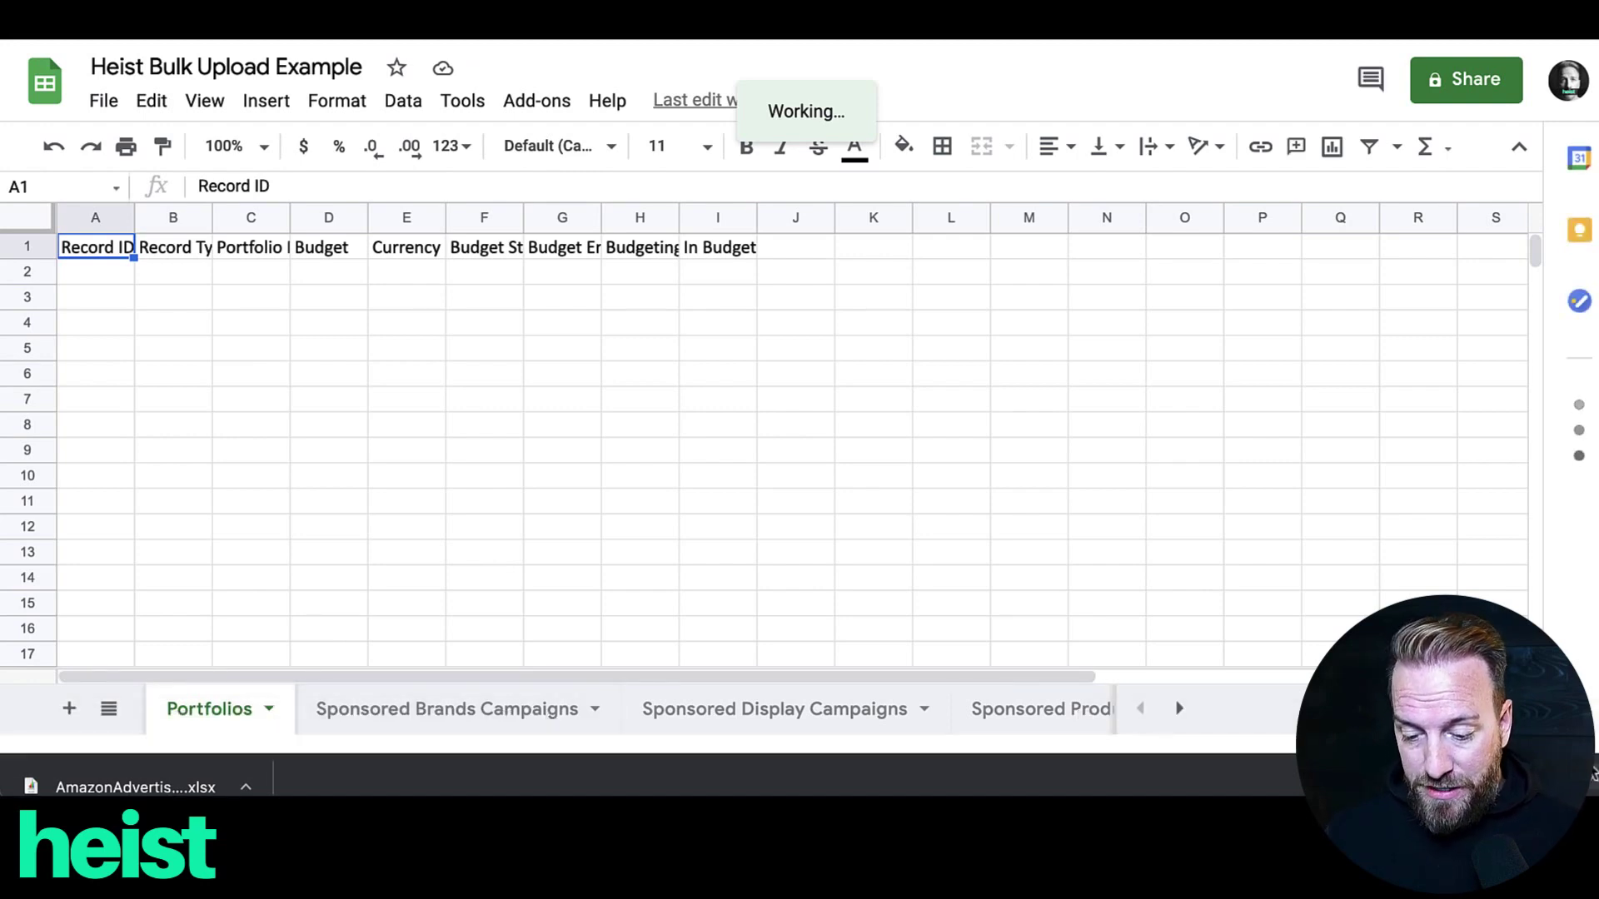
pyautogui.click(1589, 774)
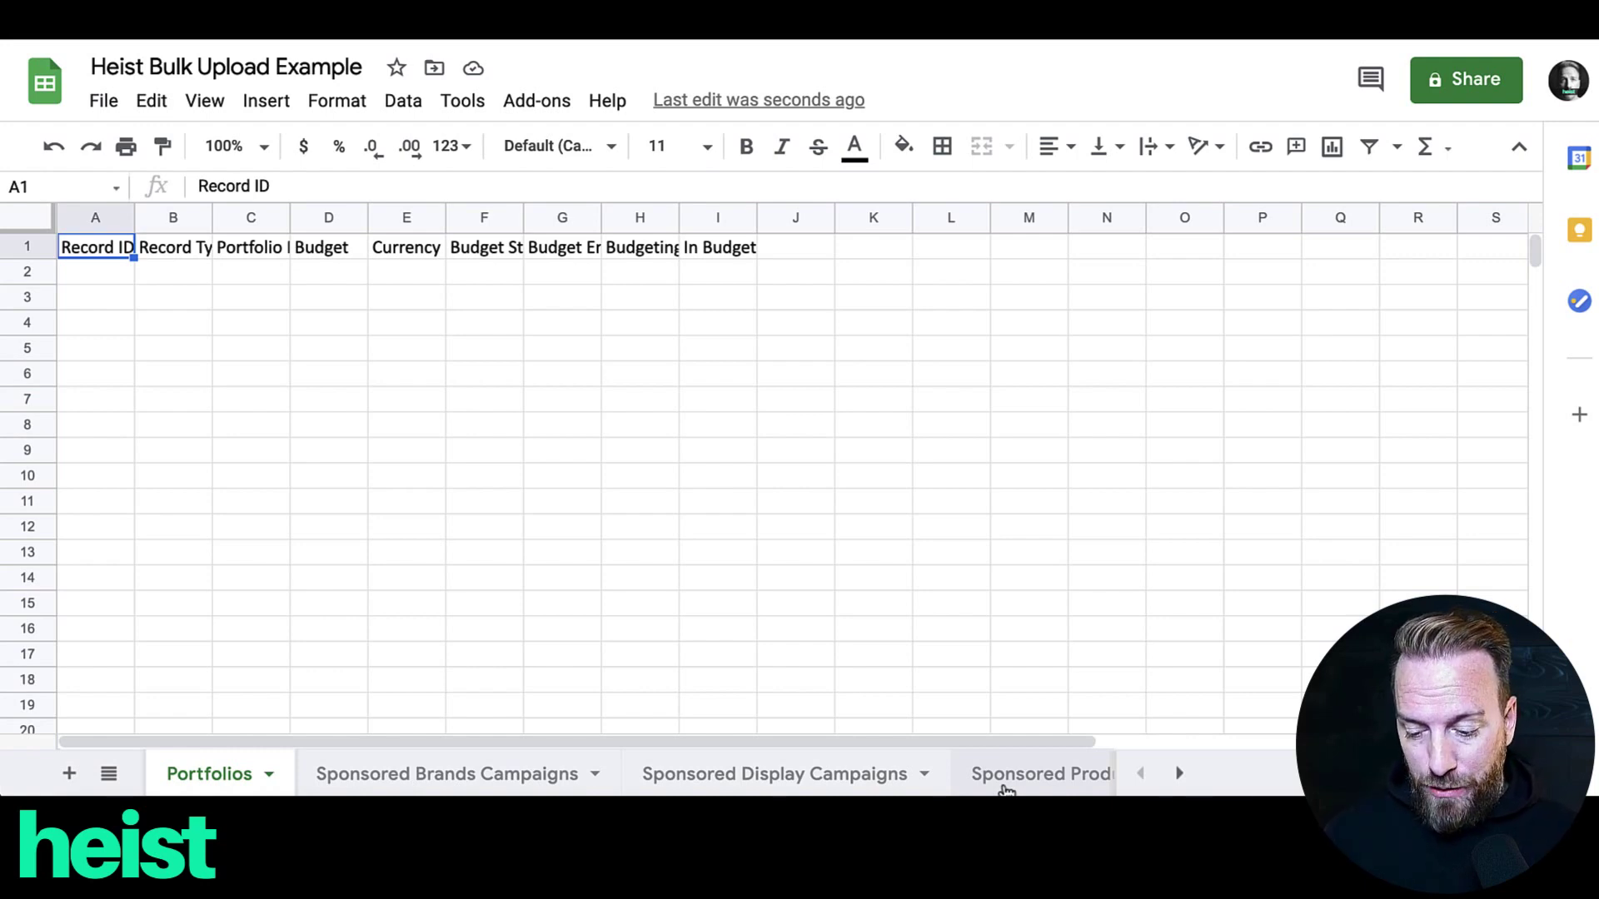
# Step: On the Sponsored Products Campaigns sheet, fit the widths of columns A through P to their headers
pyautogui.click(1006, 776)
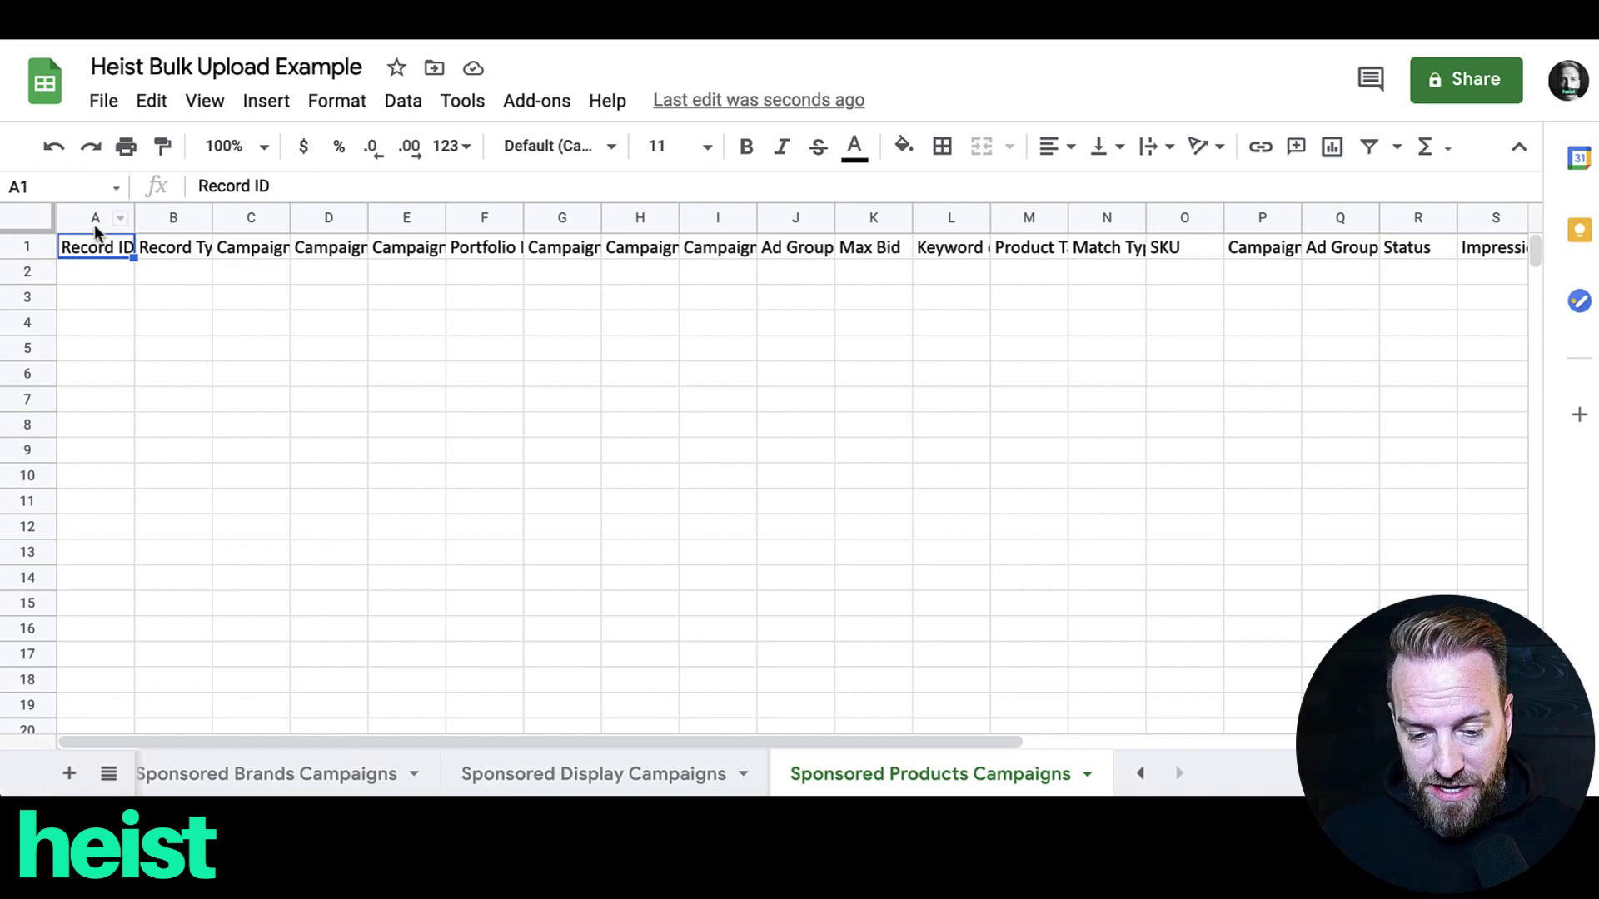
pyautogui.moveTo(93, 220); pyautogui.dragTo(1257, 220)
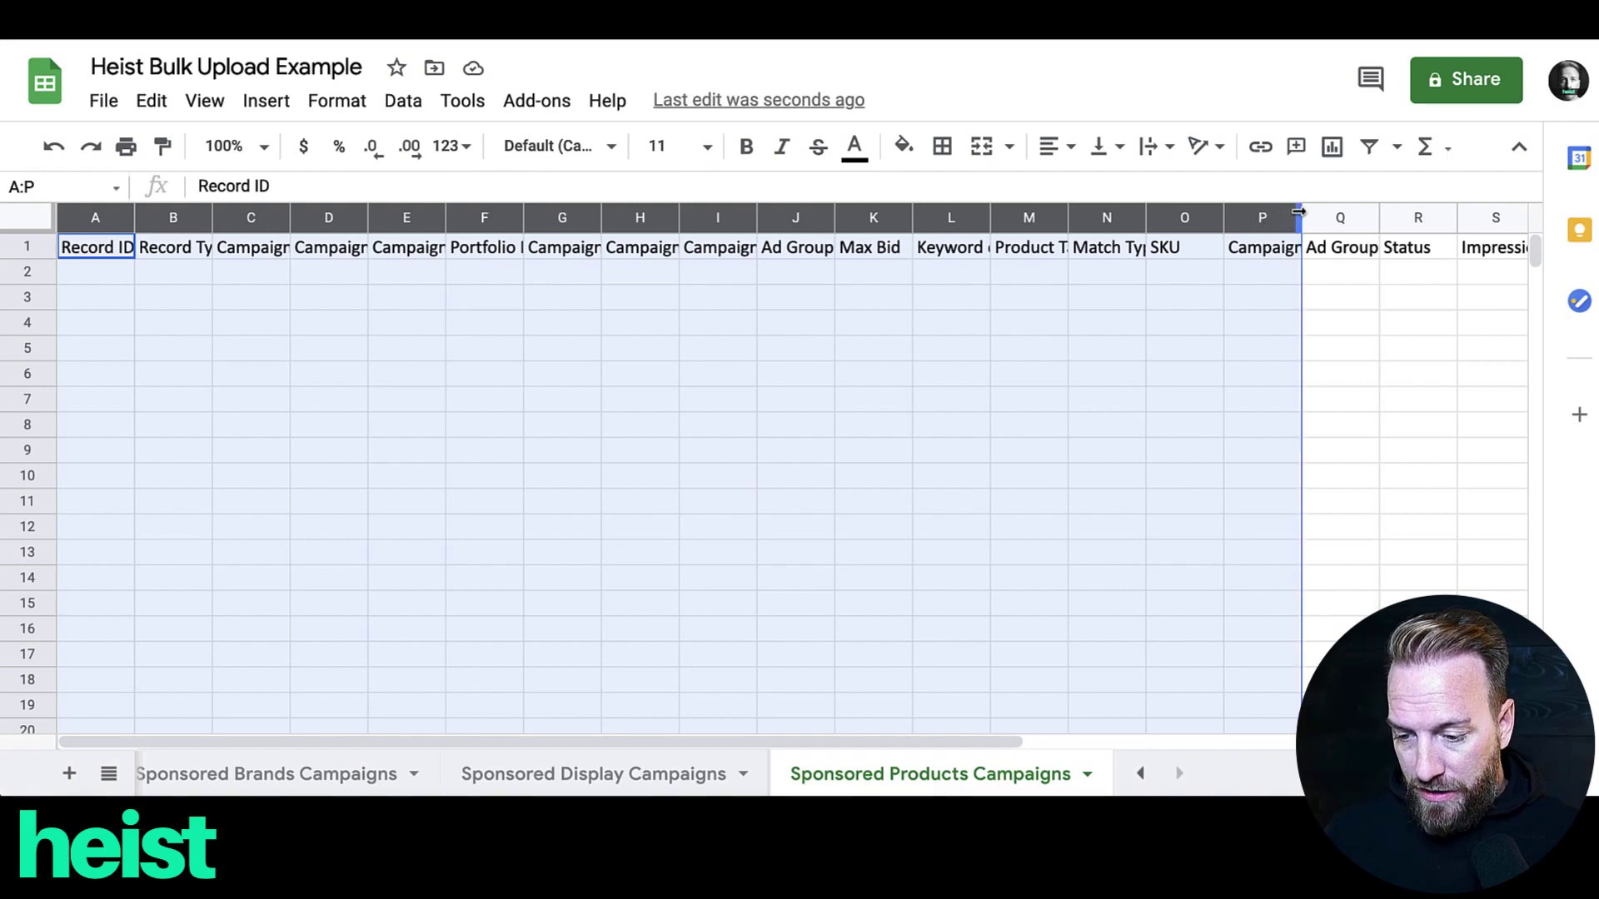
pyautogui.doubleClick(1299, 212)
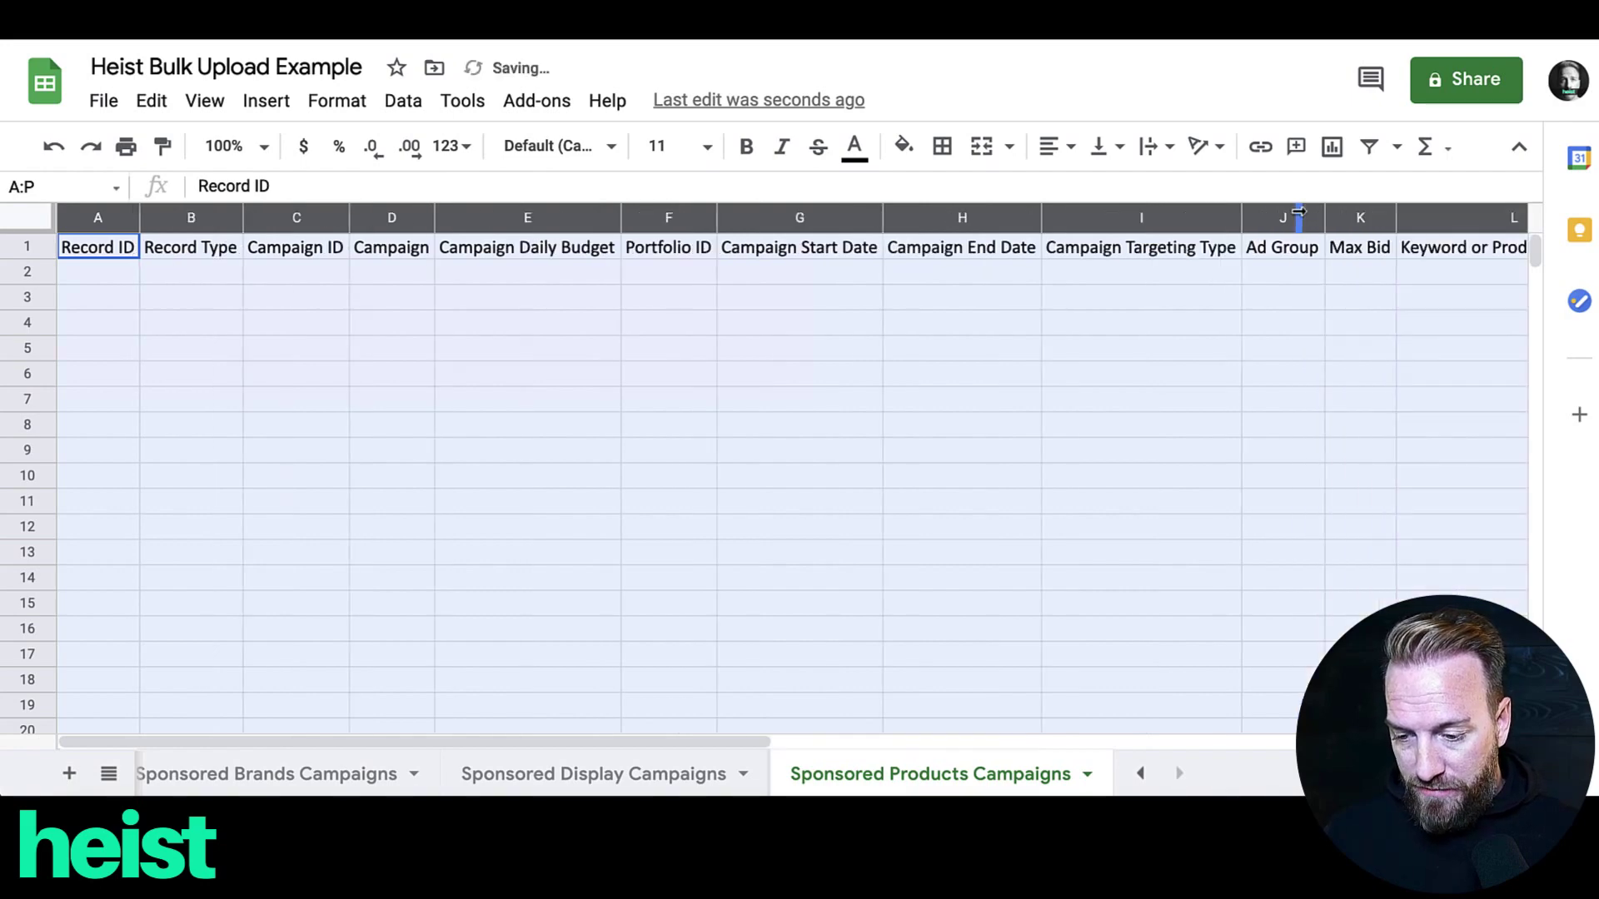
pyautogui.click(704, 334)
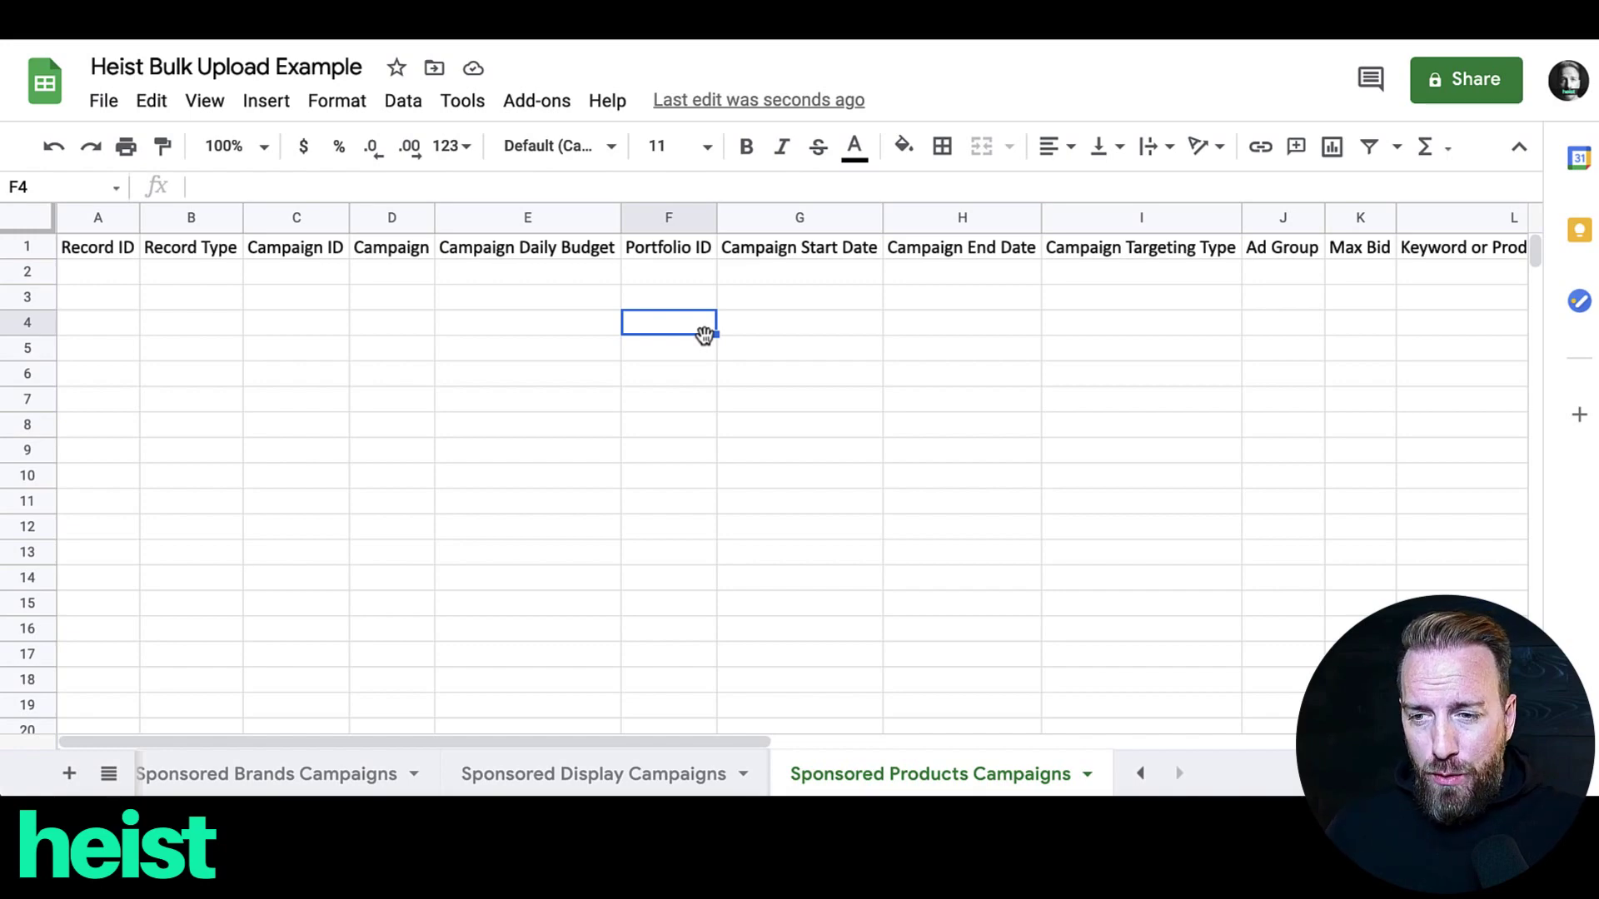
# Step: Fill the Record Type column from B2 to B5 with campaign, ad group, ad and keyword
pyautogui.click(208, 275)
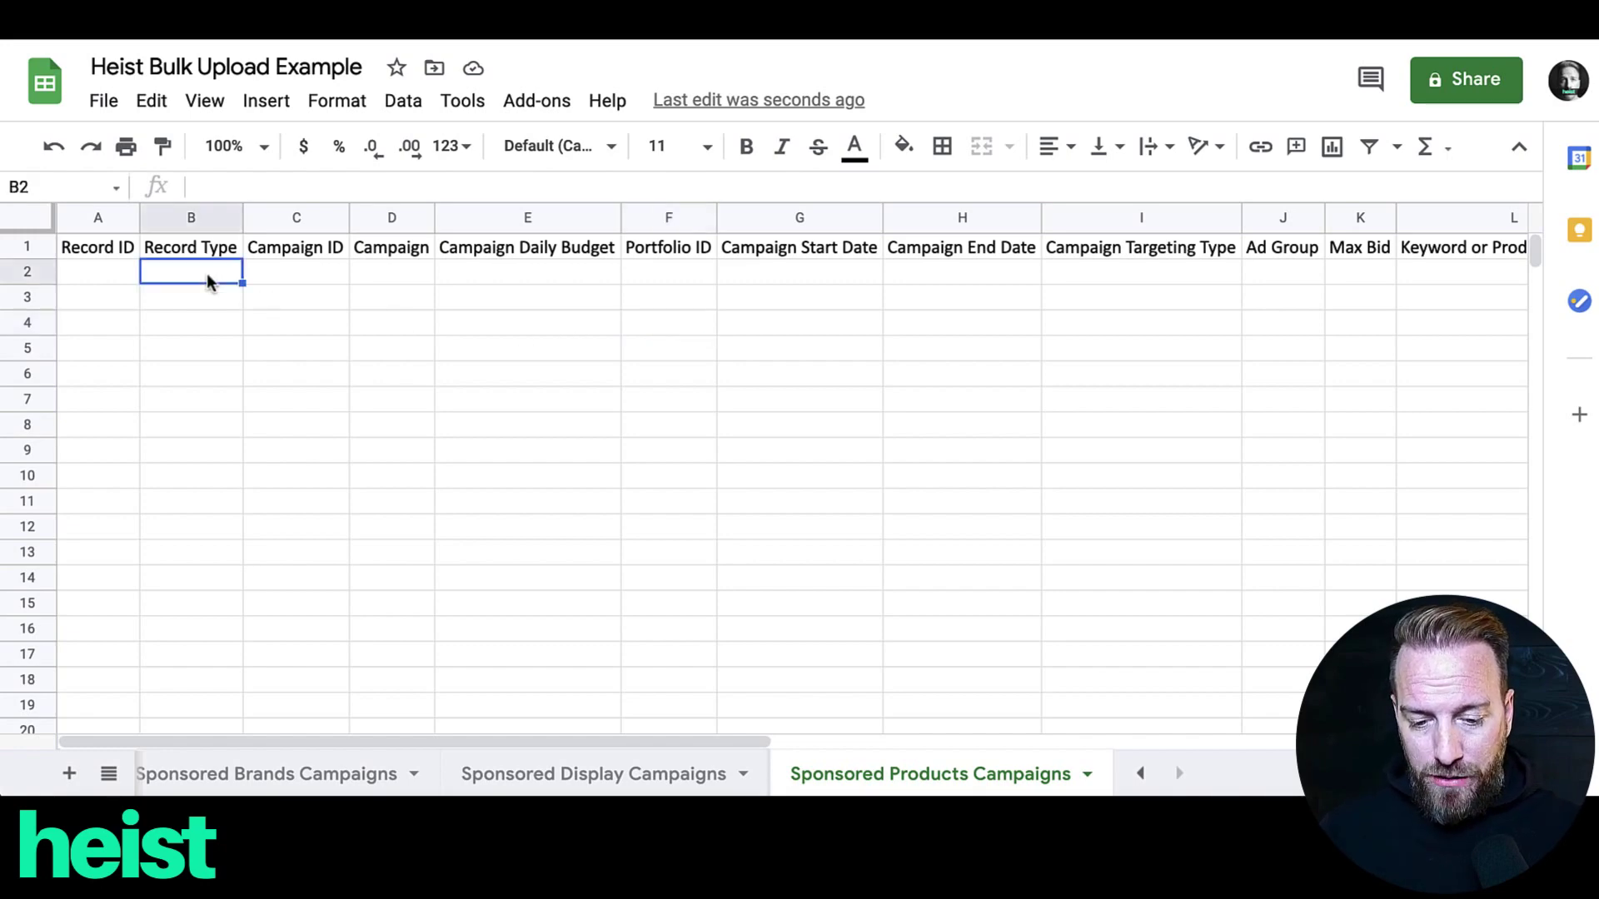
pyautogui.write('ca')
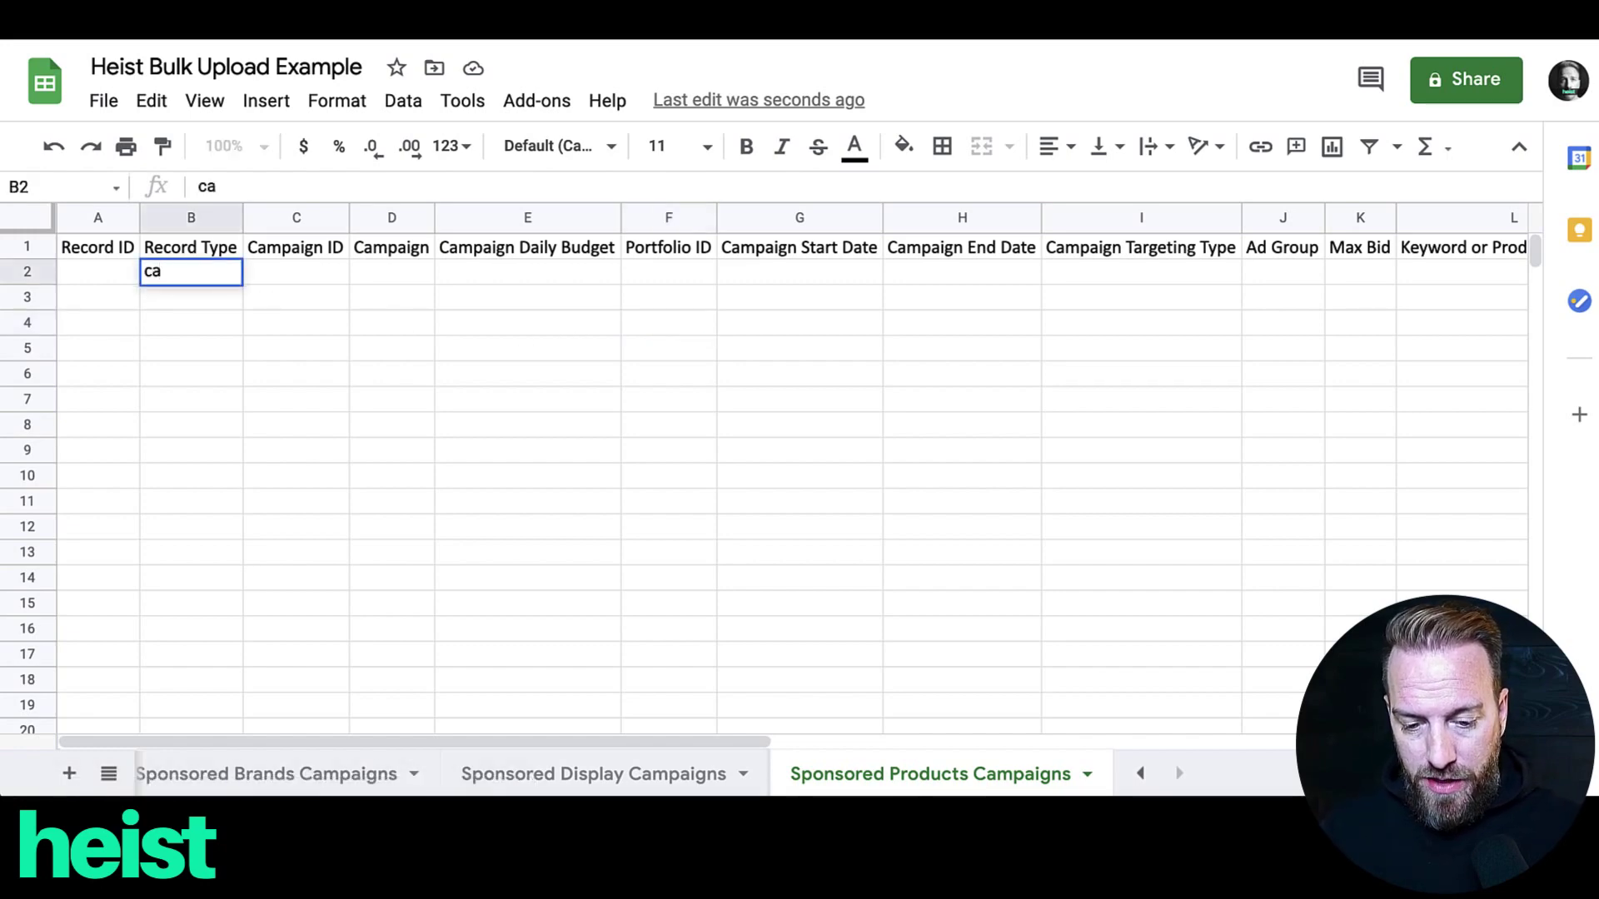
pyautogui.write('mpaign')
pyautogui.press('Return')
pyautogui.write('ad group')
pyautogui.press('Return')
pyautogui.write('ad')
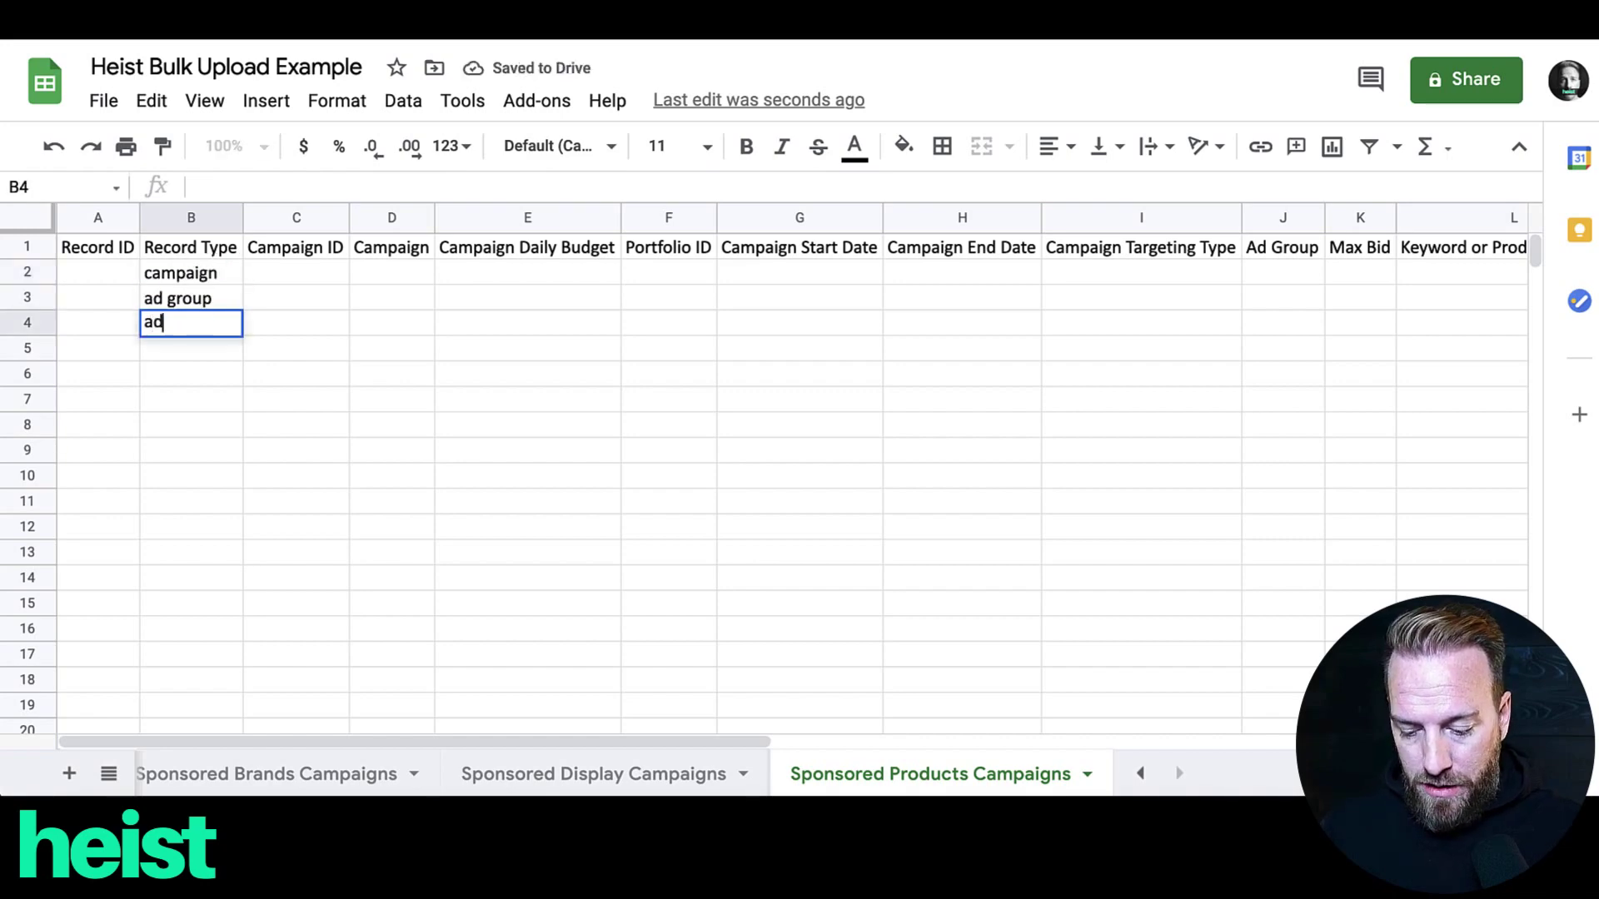
pyautogui.press('BackSpace')
pyautogui.press('Return')
pyautogui.write('keyword')
pyautogui.click(296, 272)
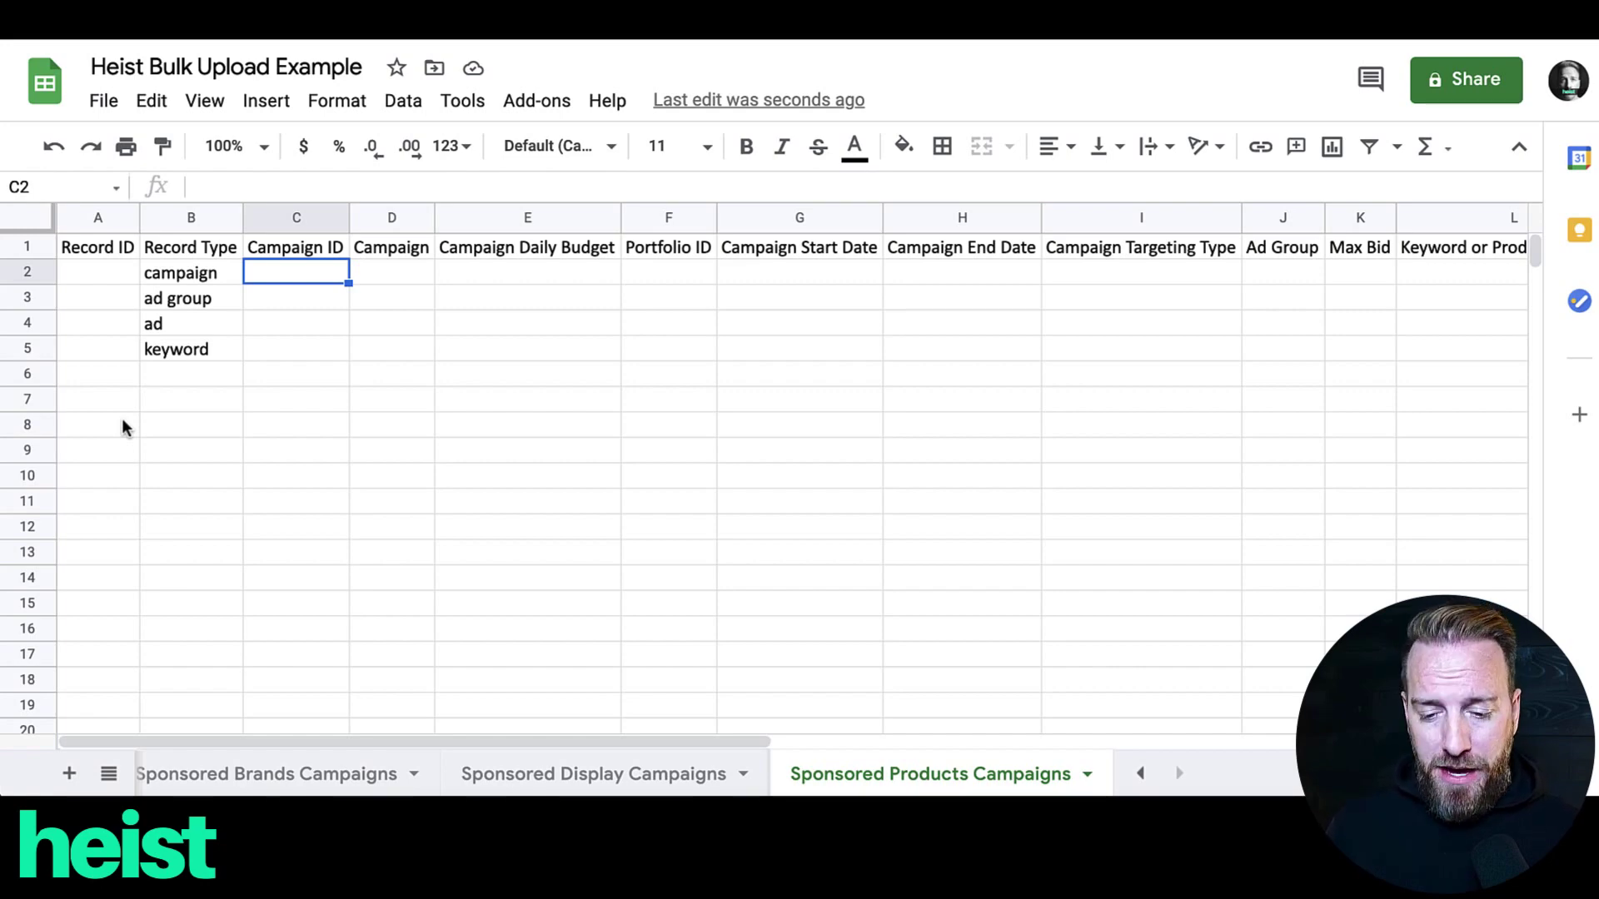
# Step: Enter "Exact - Garden 1" as the campaign name in D2 and fit the Campaign column to it
pyautogui.click(388, 268)
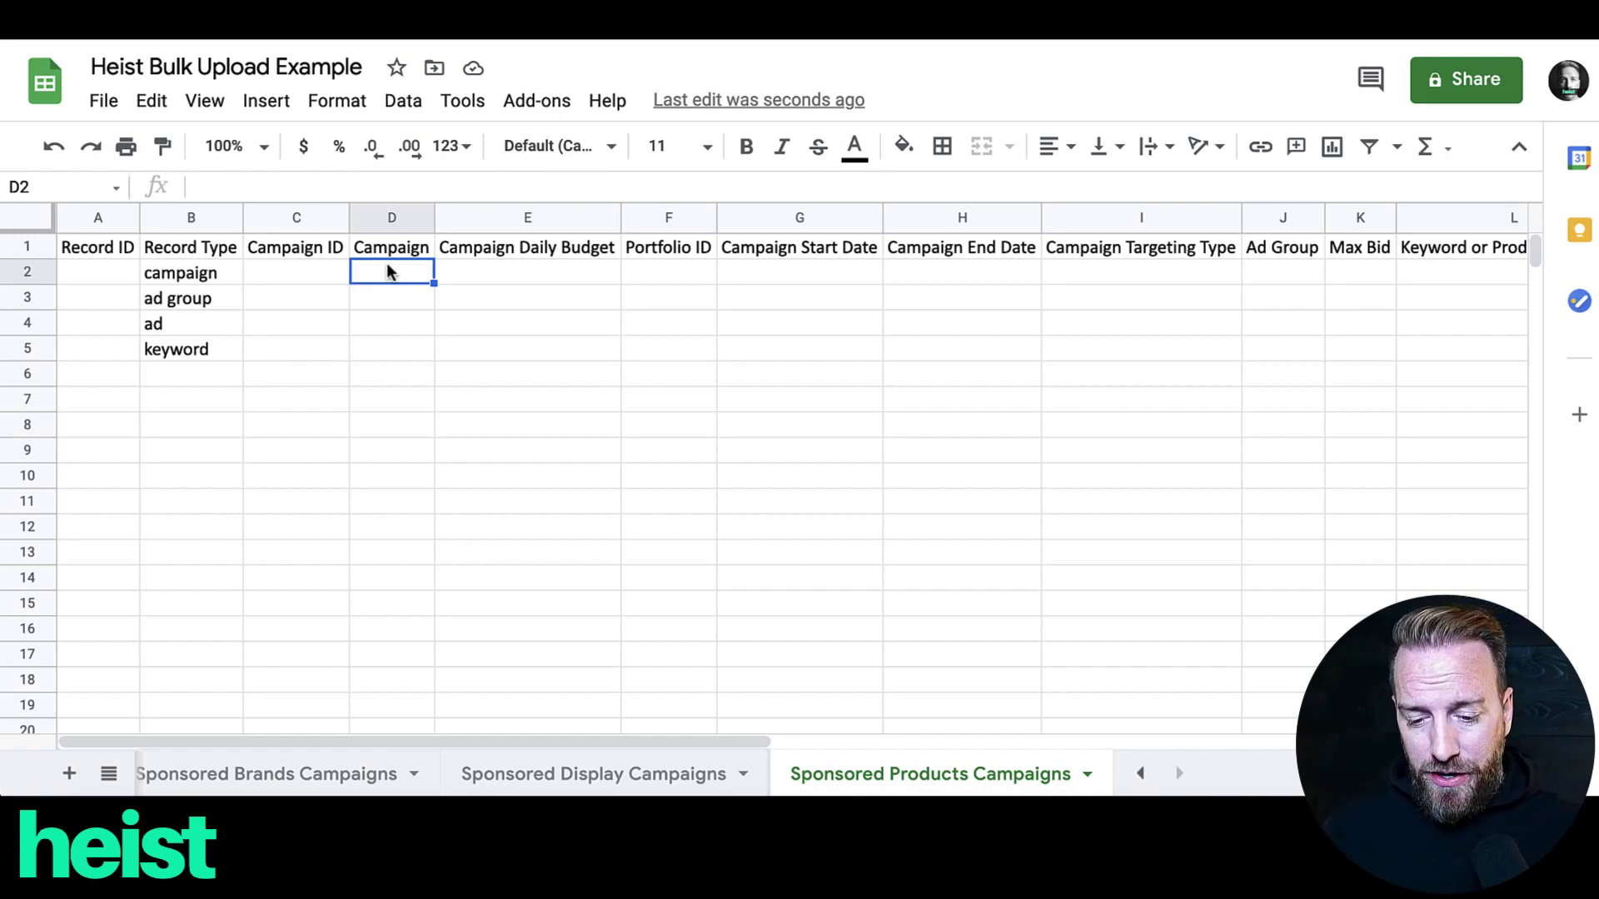
pyautogui.write('G')
pyautogui.press('BackSpace')
pyautogui.write('Exact - G')
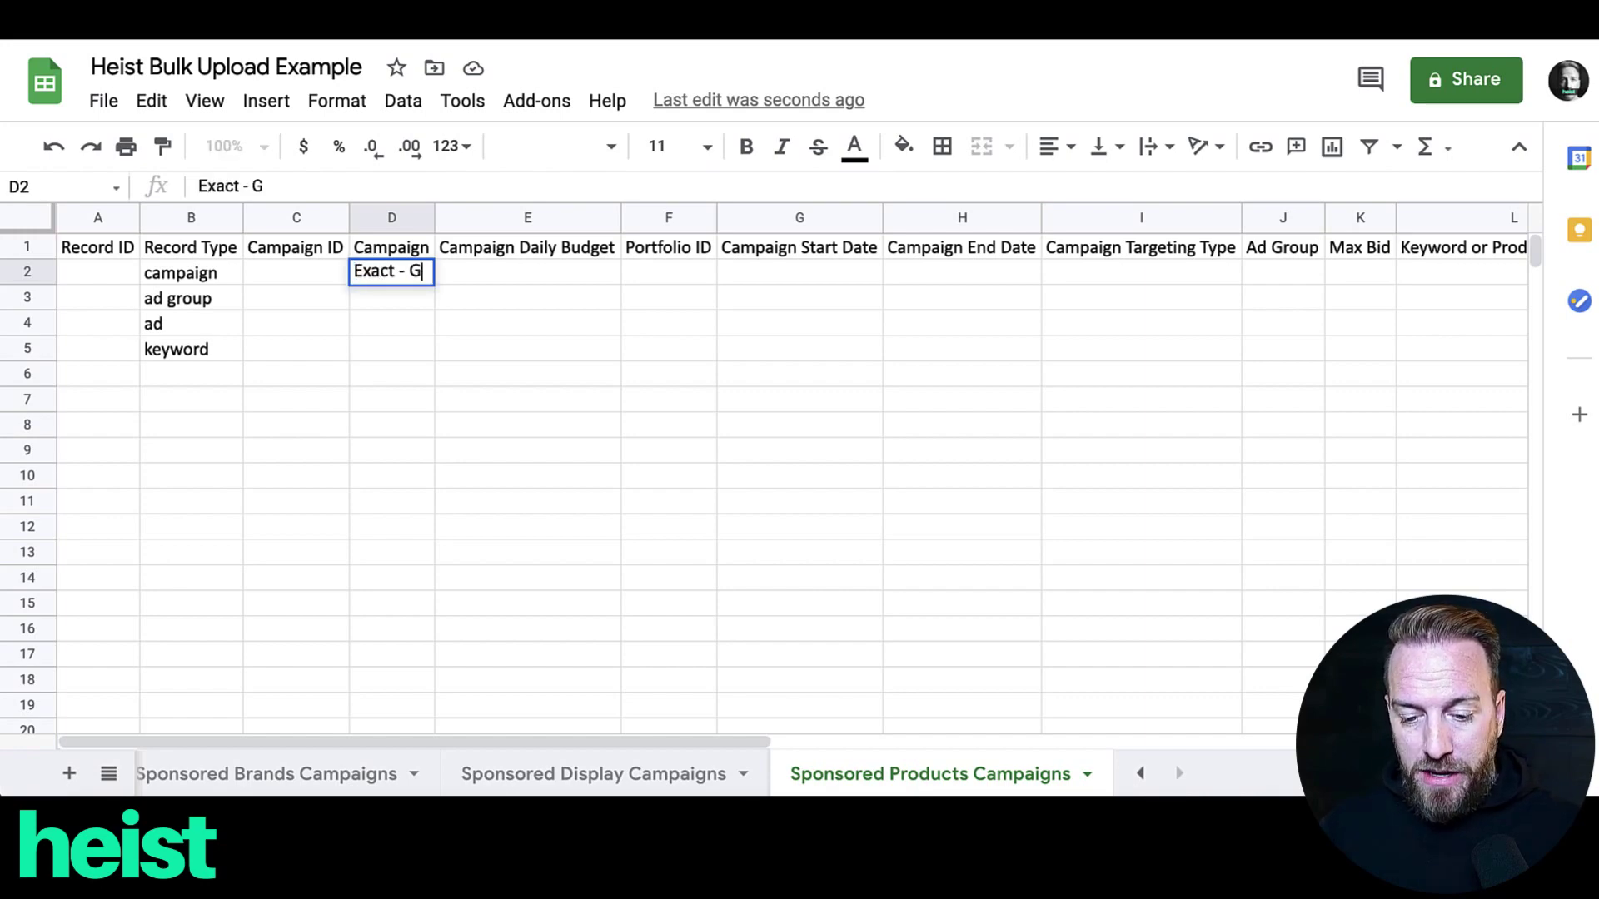
pyautogui.write('ardern ')
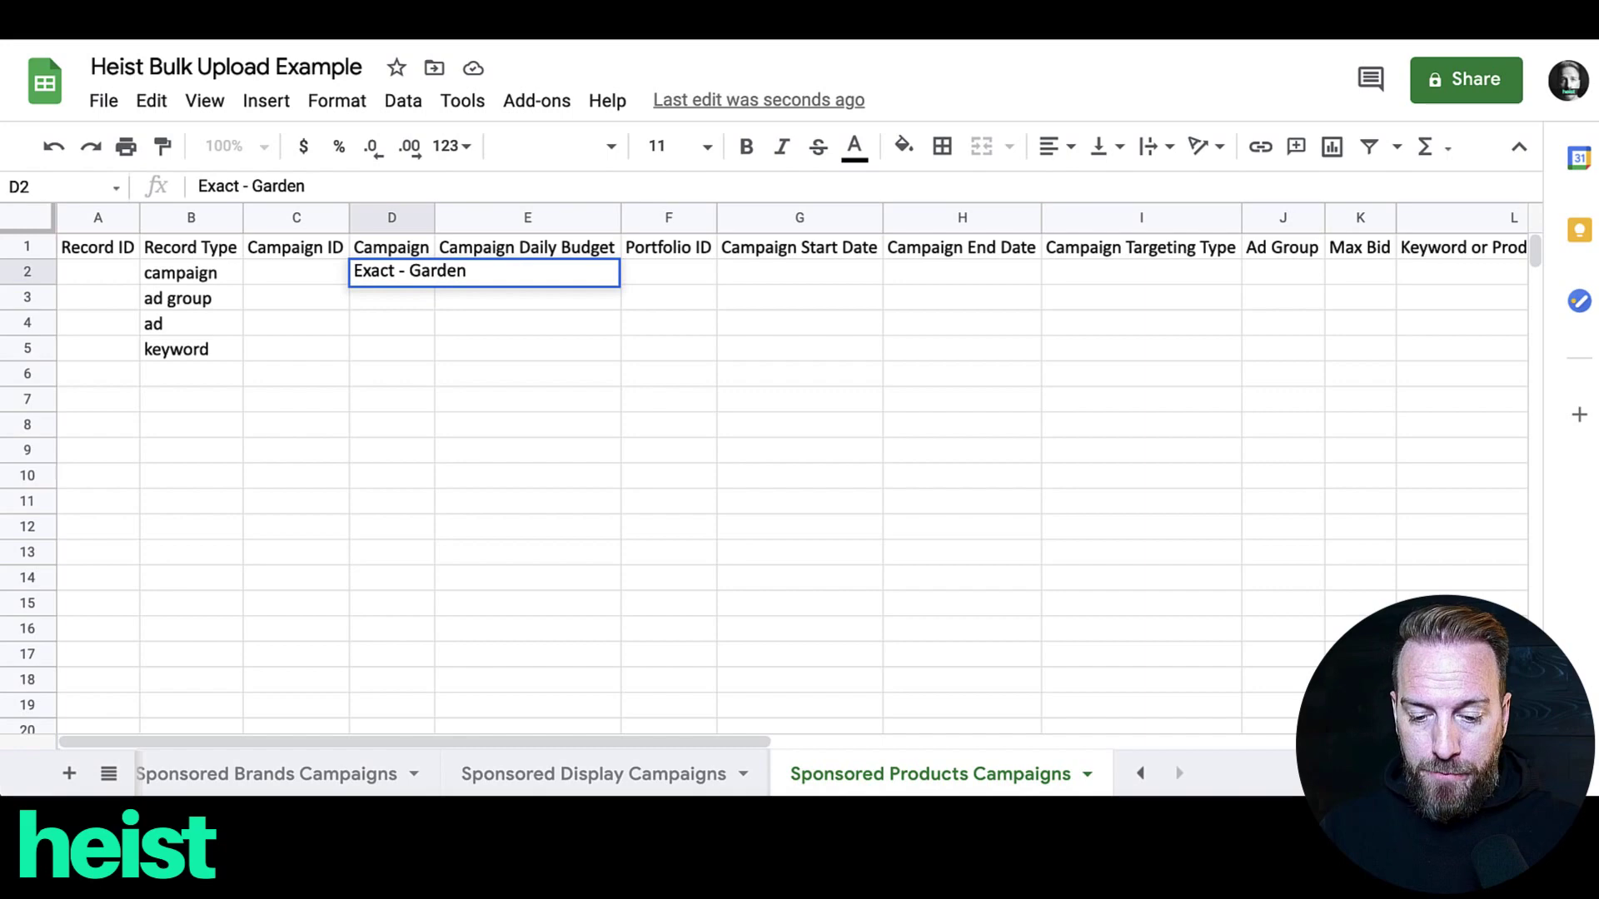
pyautogui.write('1')
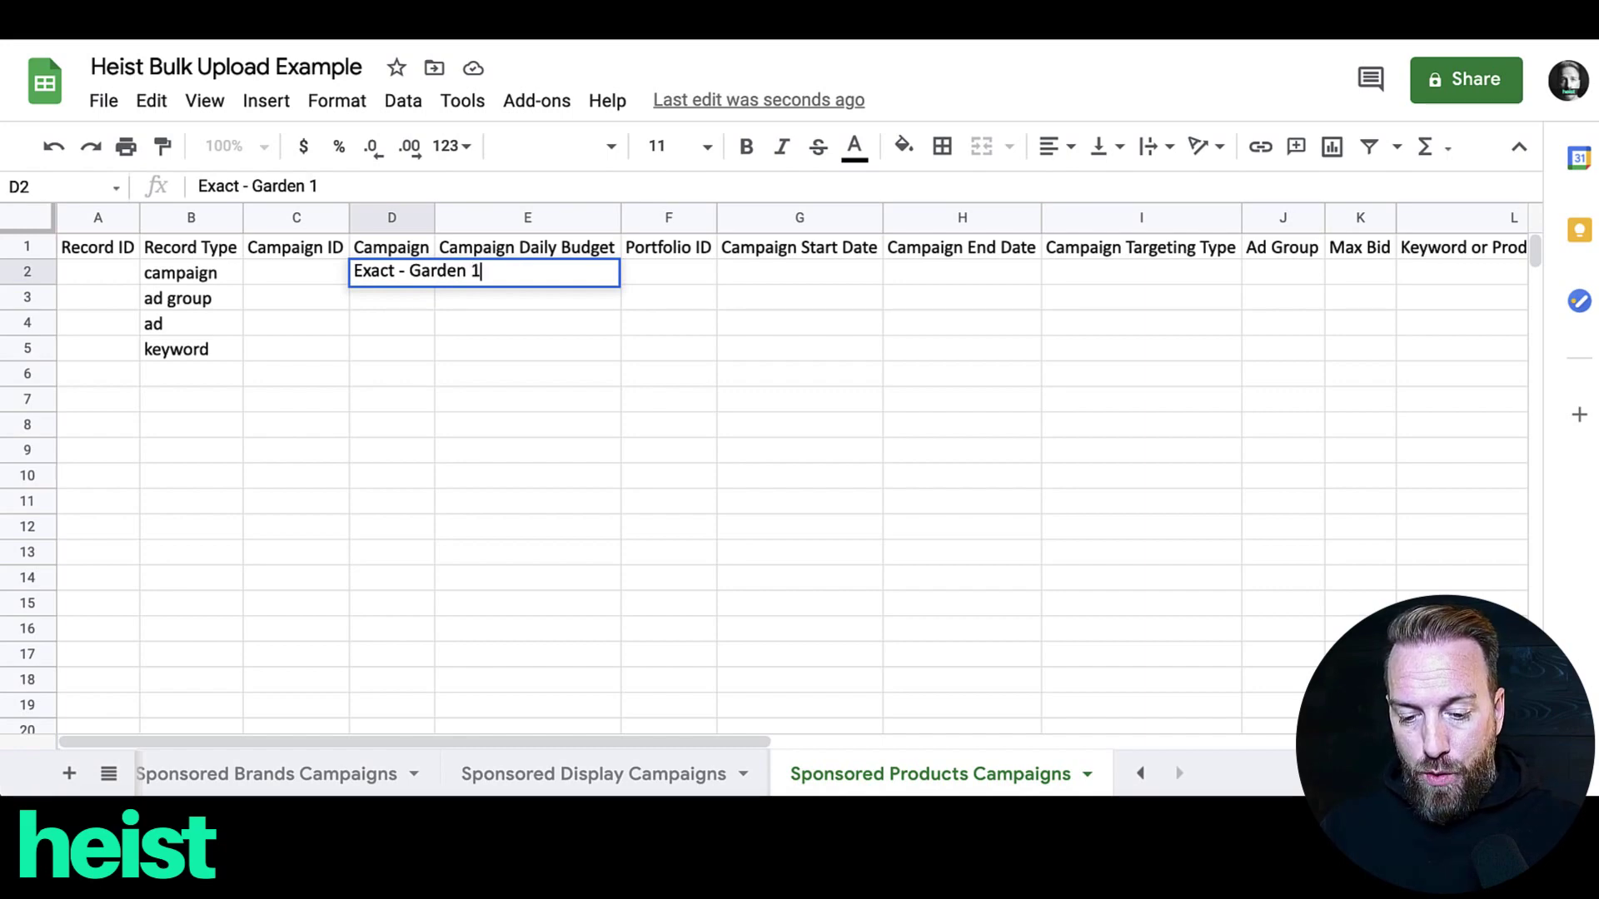
pyautogui.press('Return')
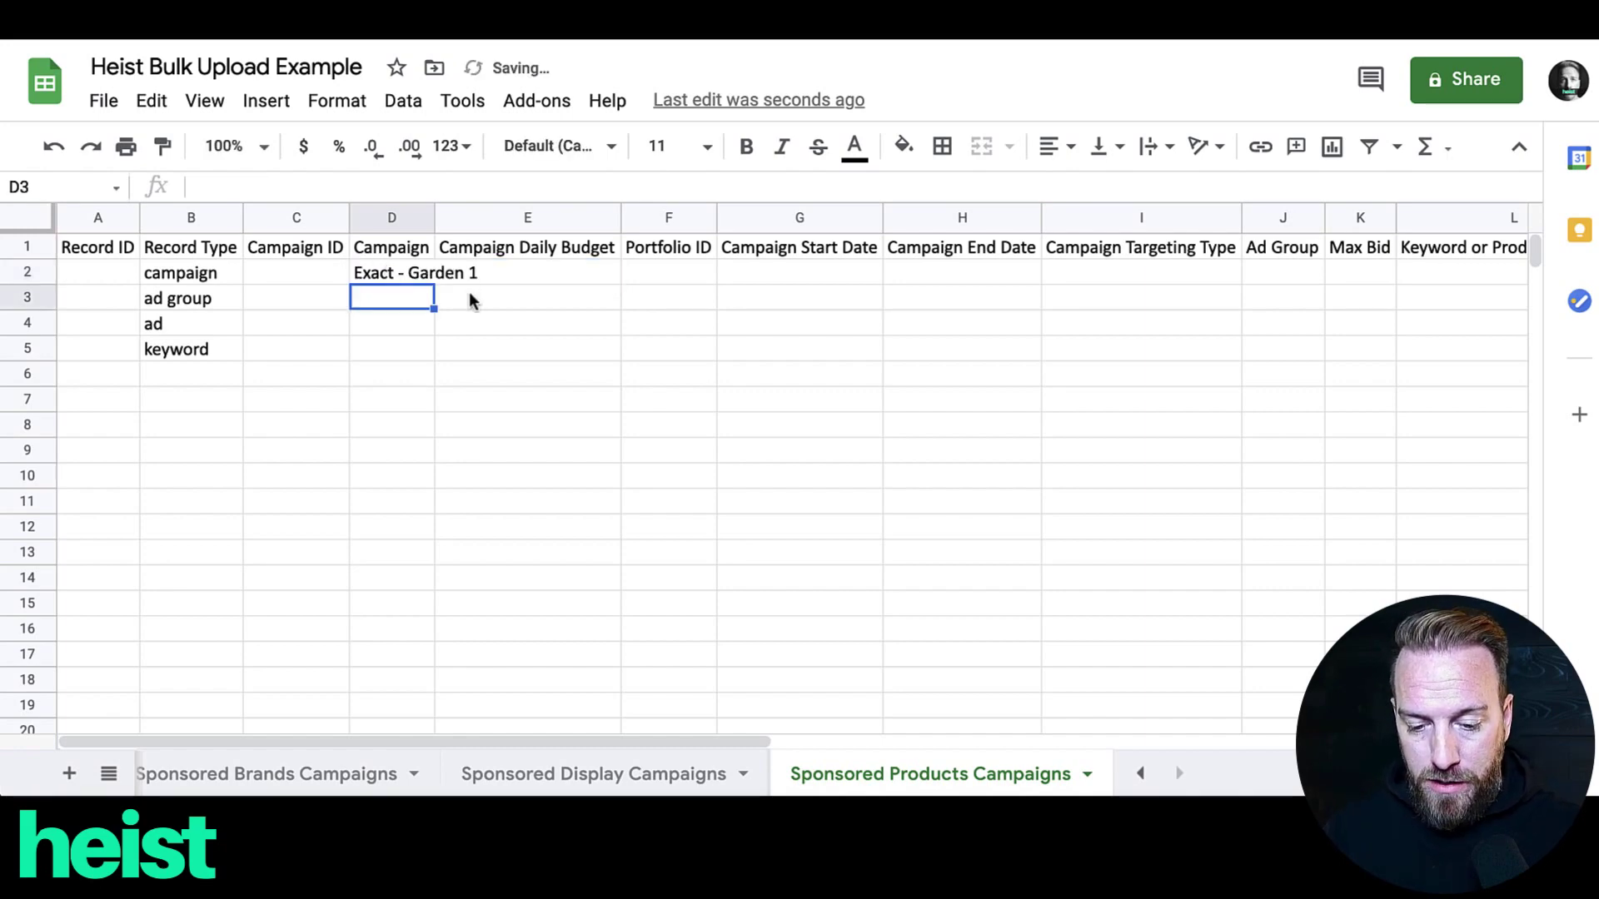
pyautogui.doubleClick(434, 218)
# Step: In the campaign row, set Campaign Daily Budget to 20 and Campaign Start Date to 3/28/2021, leaving Portfolio ID blank
pyautogui.click(551, 273)
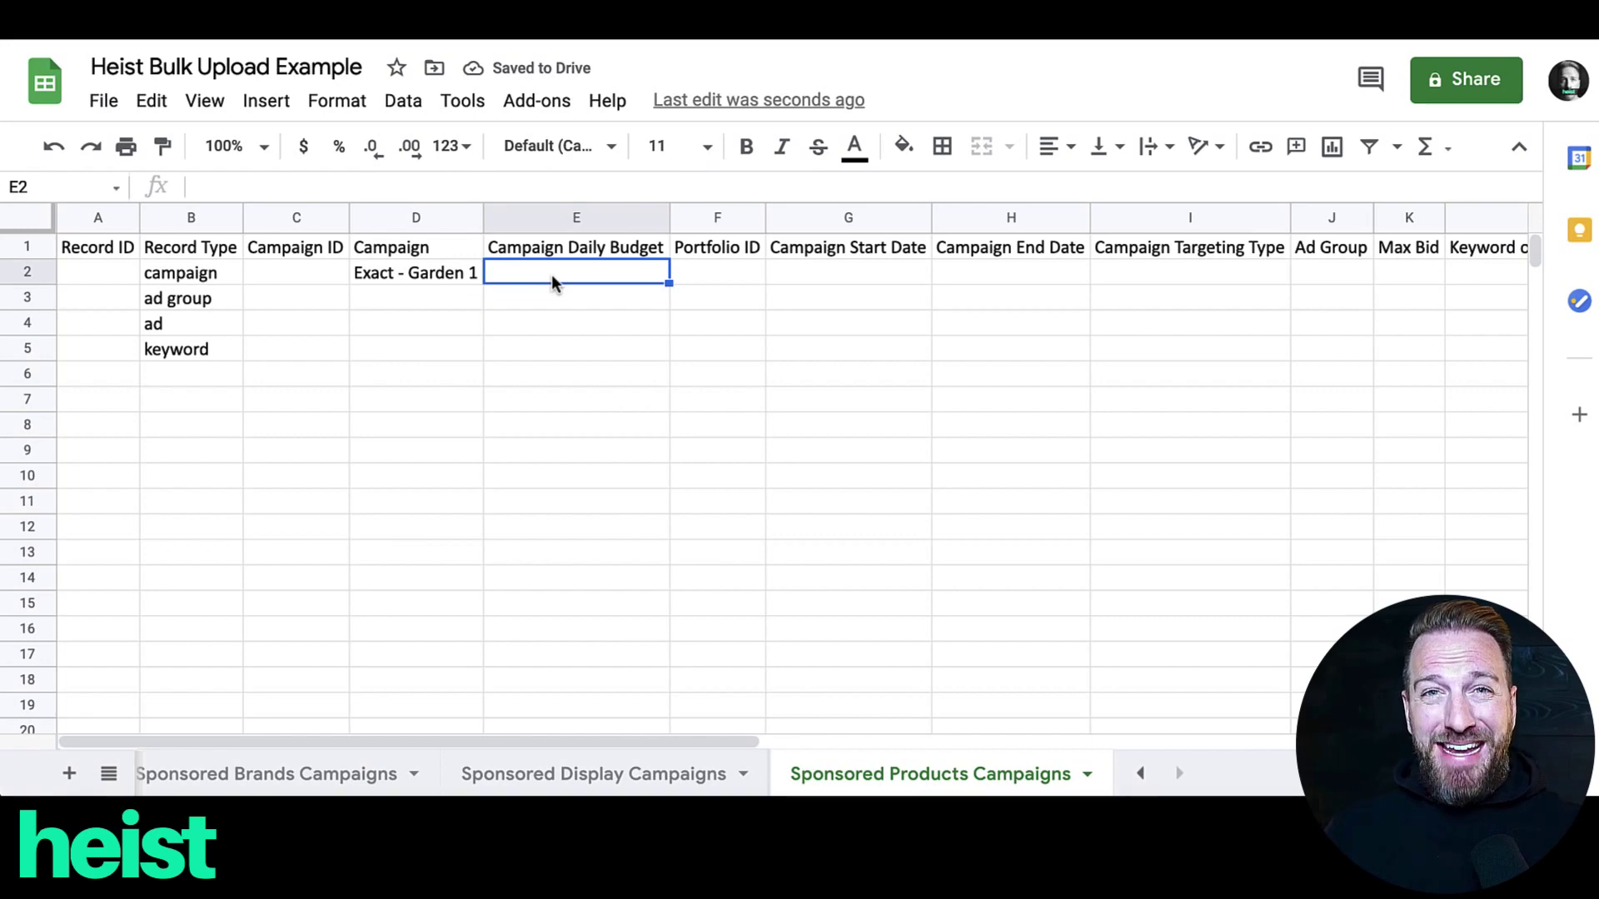
pyautogui.write('20')
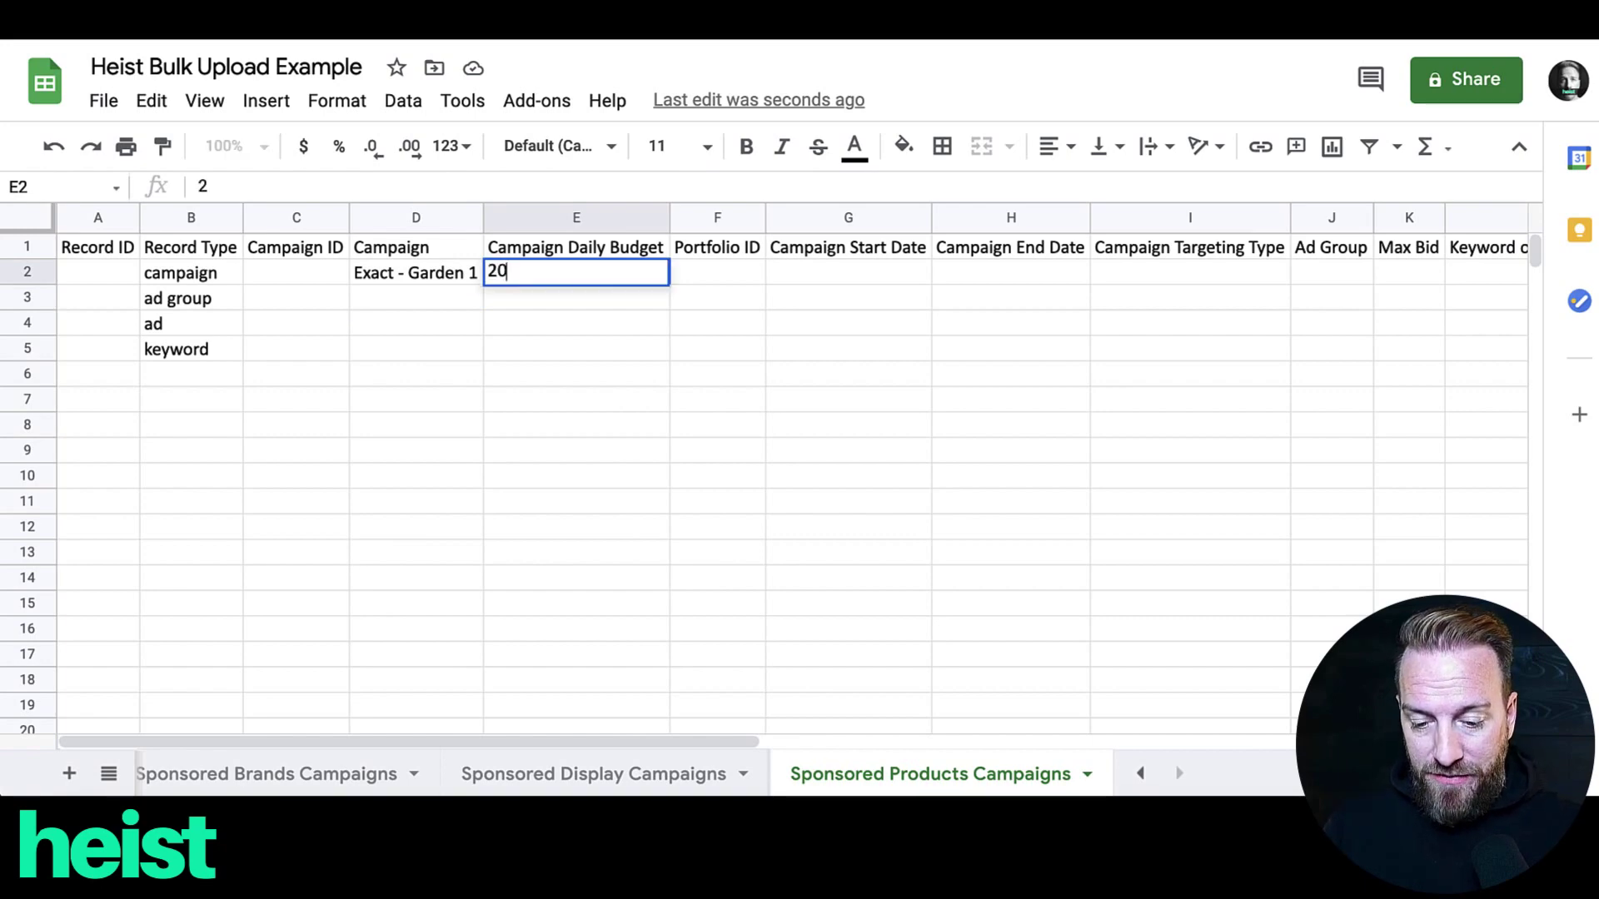
pyautogui.press('Return')
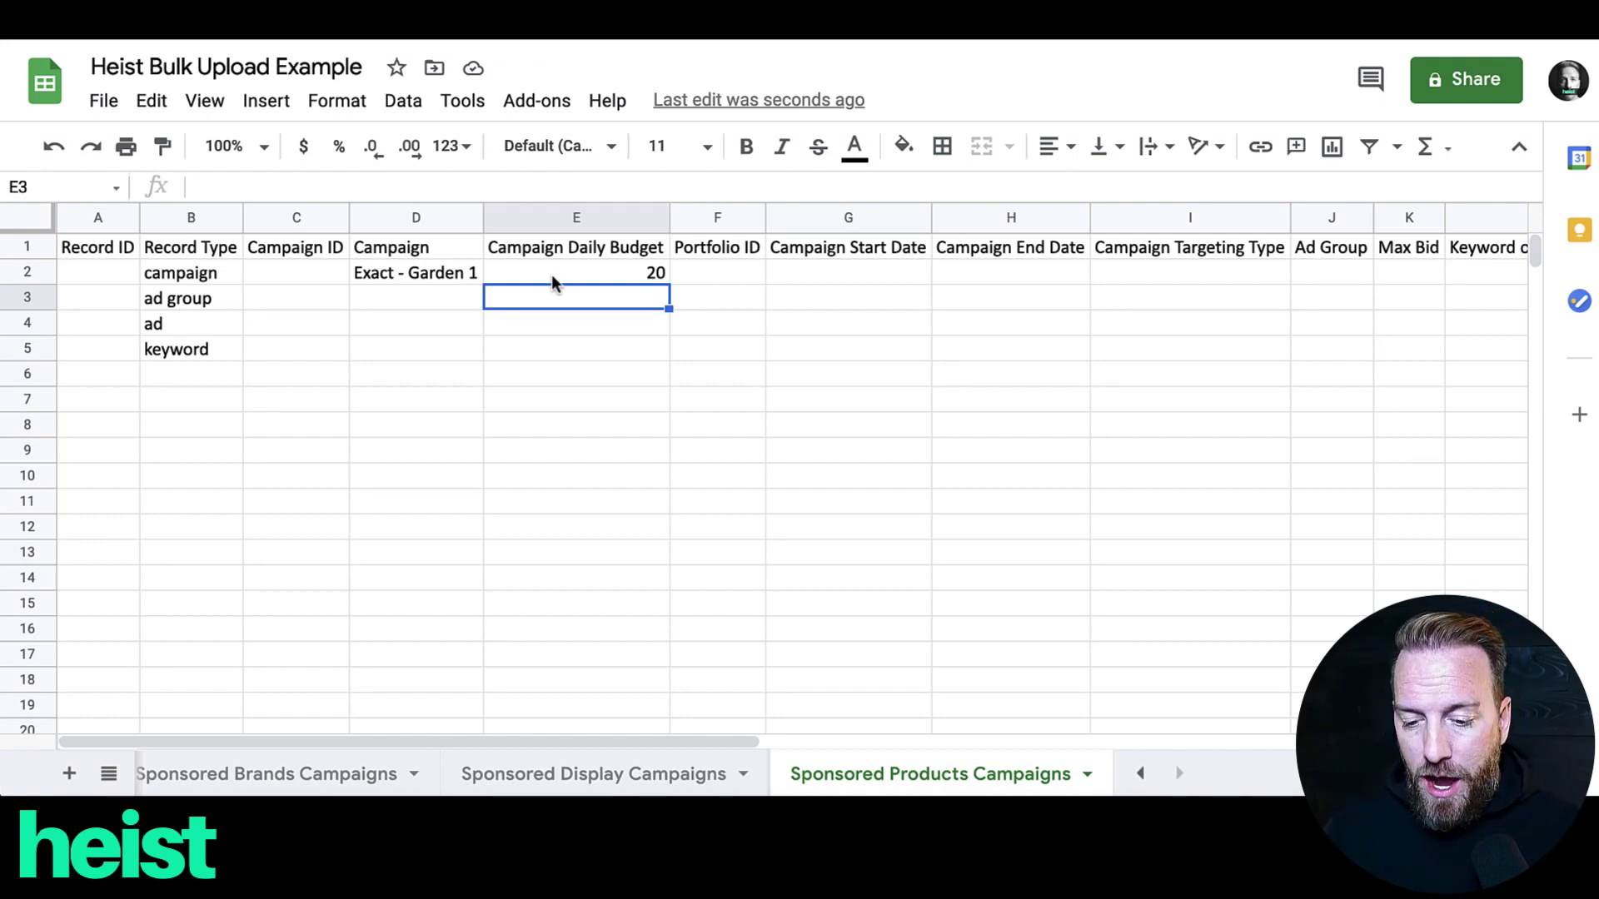
pyautogui.click(699, 275)
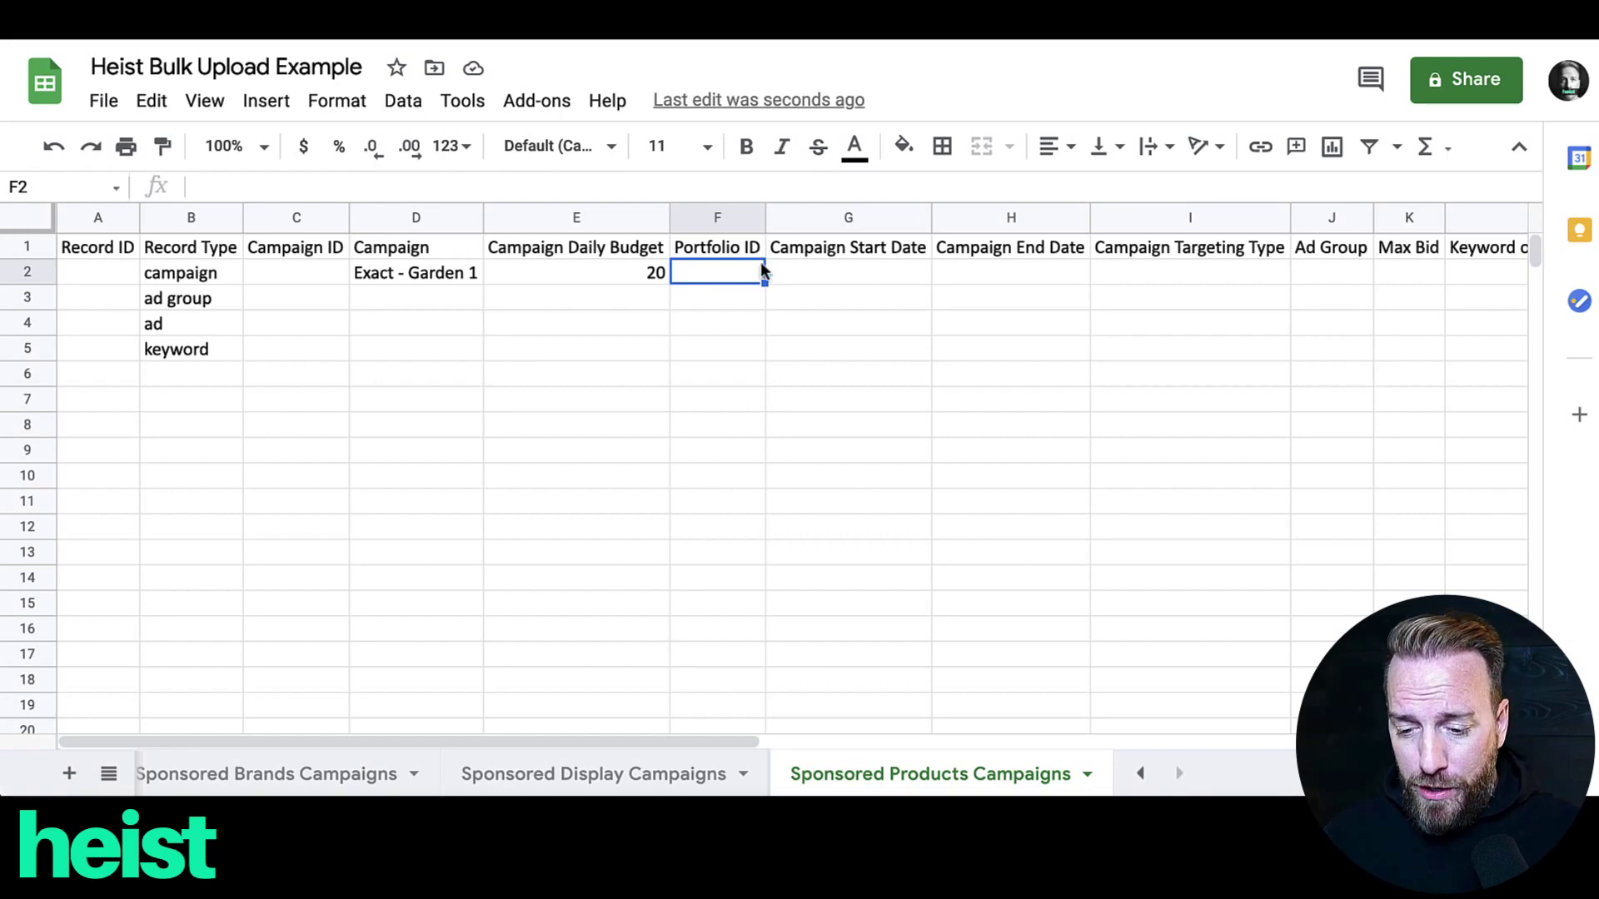
pyautogui.press('Tab')
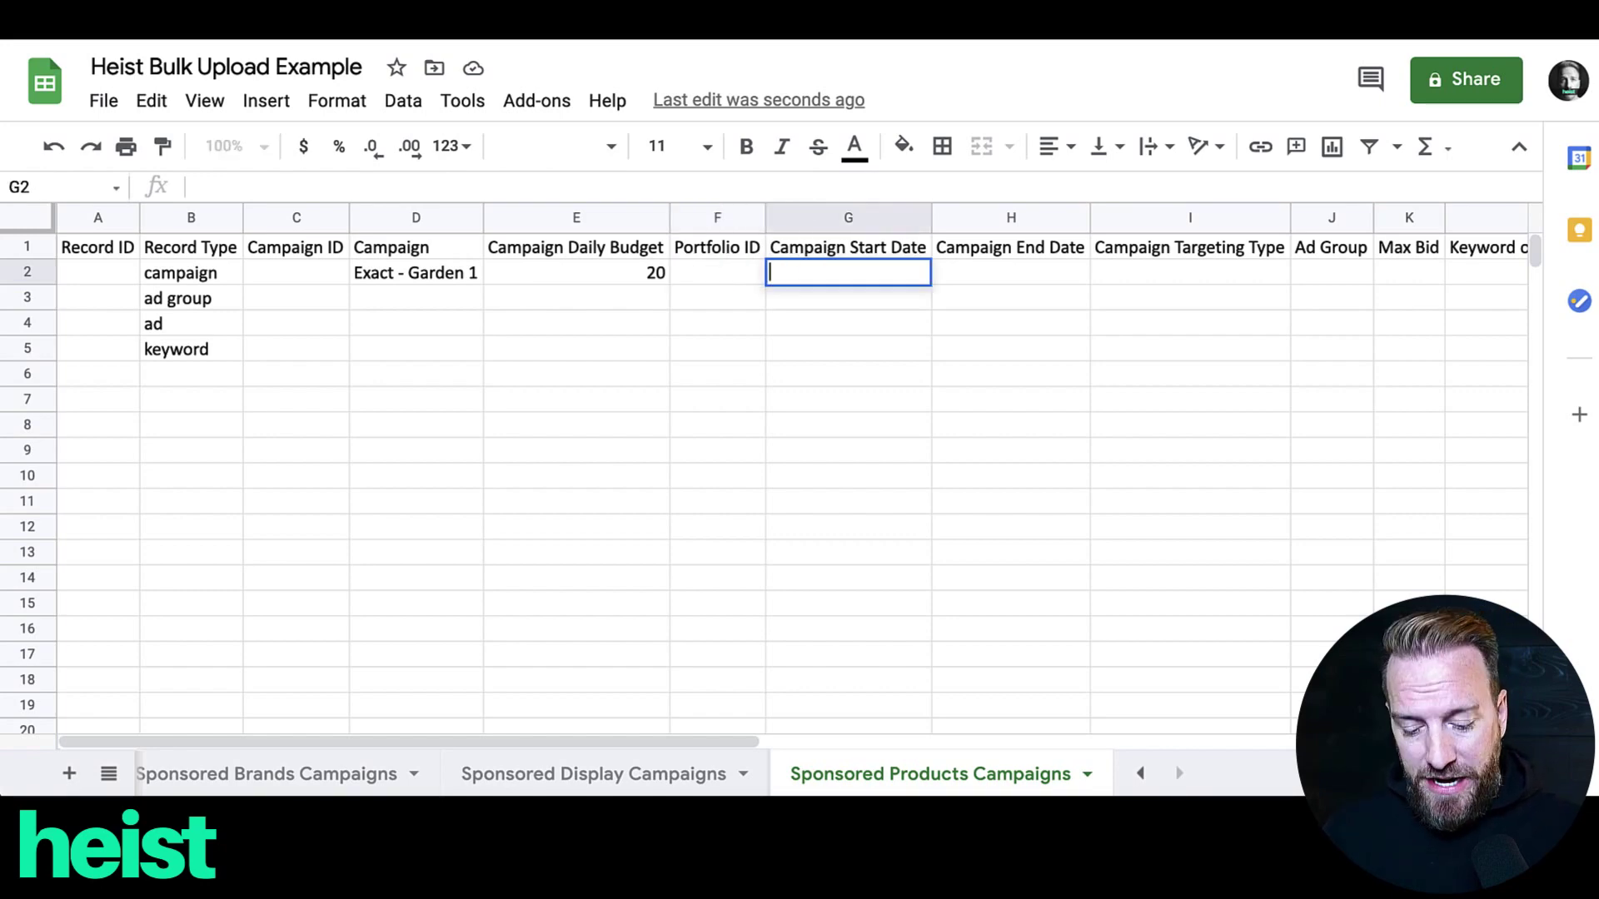
pyautogui.write('3/28/2021')
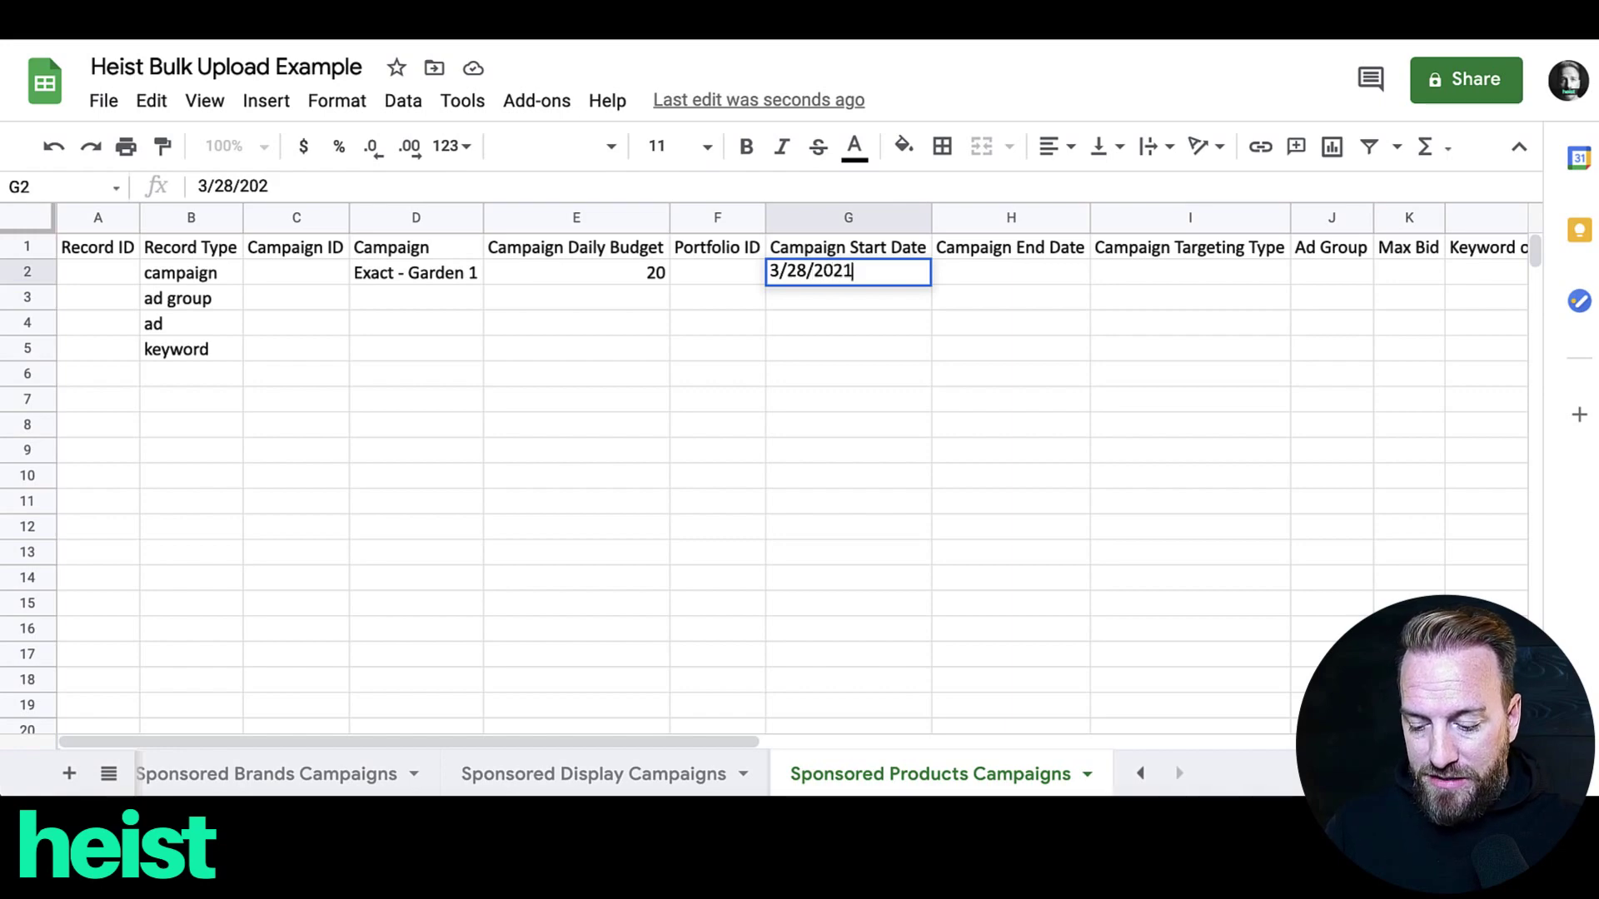
pyautogui.press('Return')
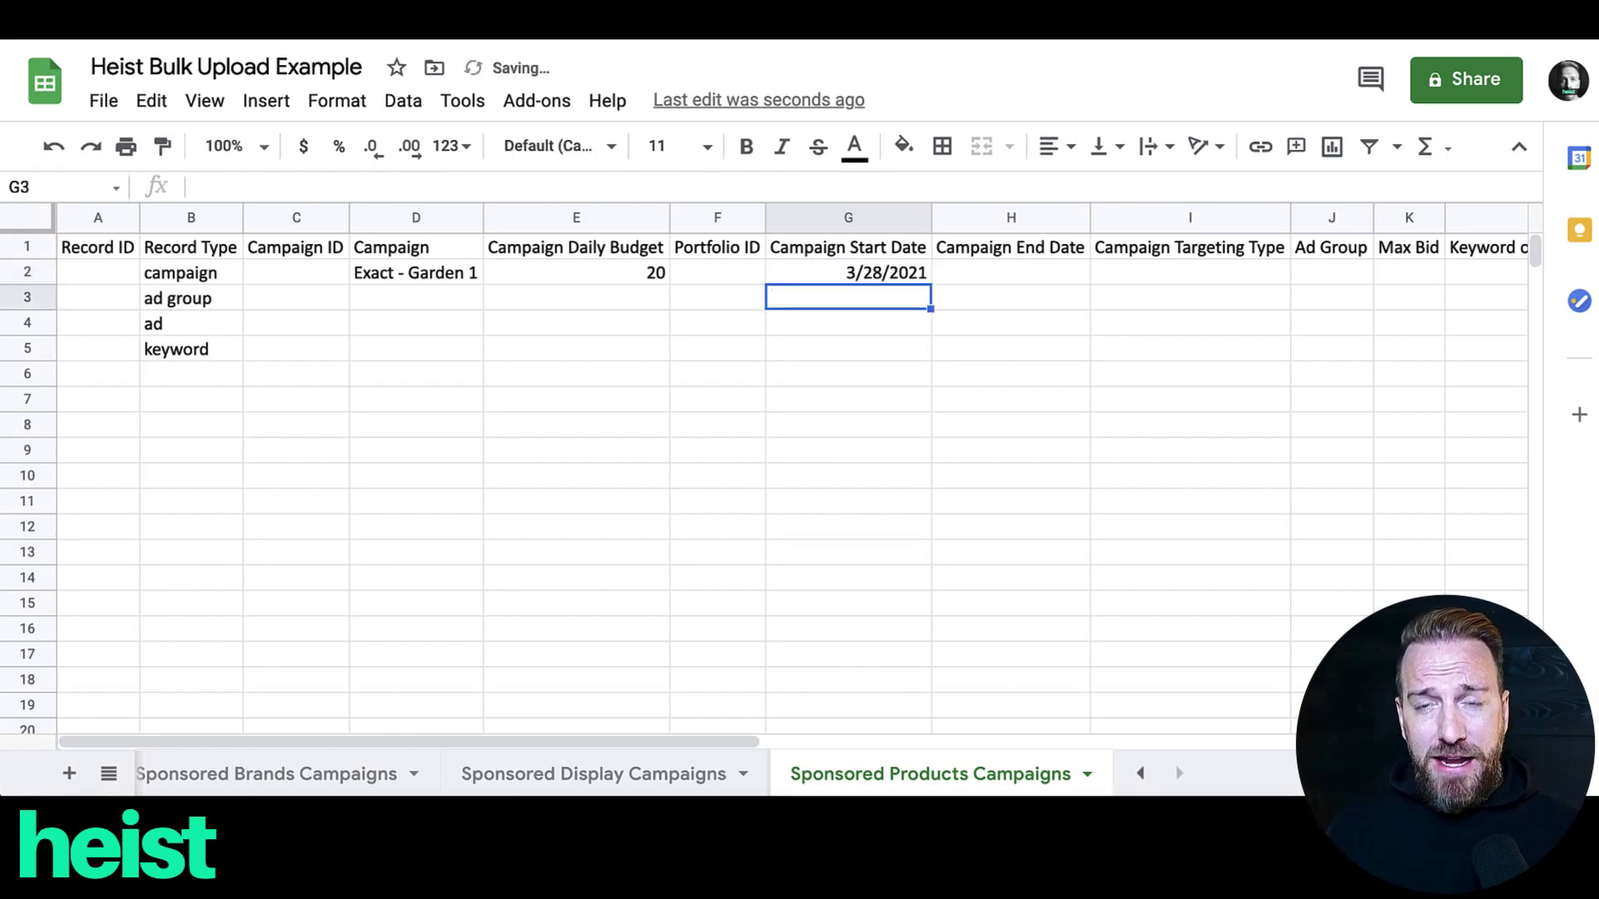
# Step: Leave Campaign End Date blank and set Campaign Targeting Type in I2 to manual
pyautogui.click(1025, 274)
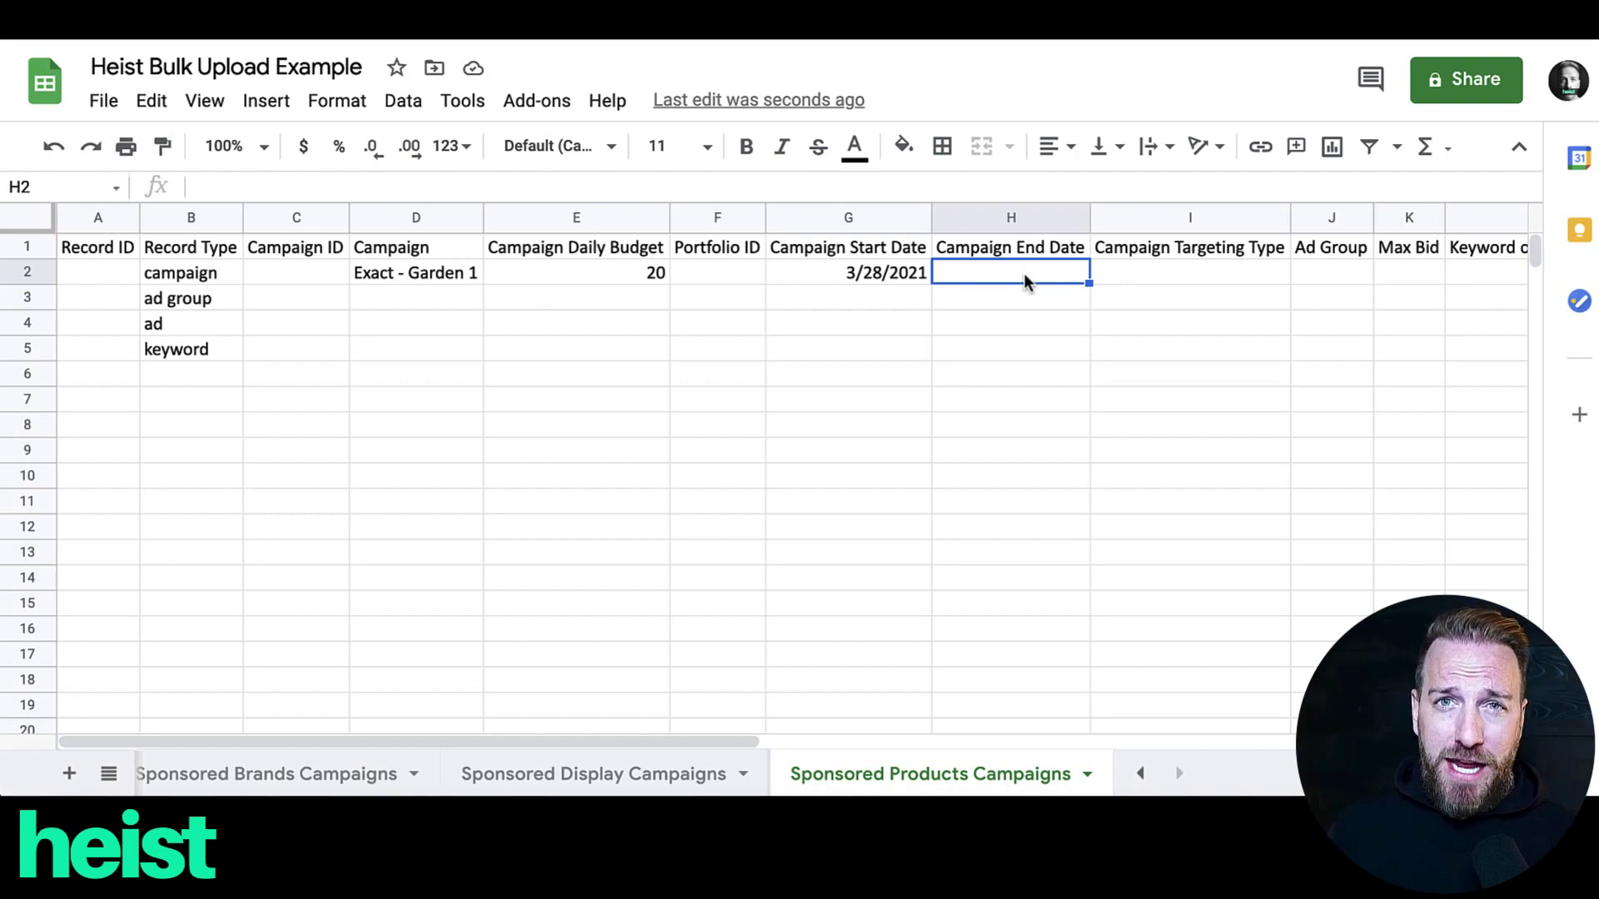
pyautogui.hscroll(4, 916, 279)
pyautogui.click(861, 276)
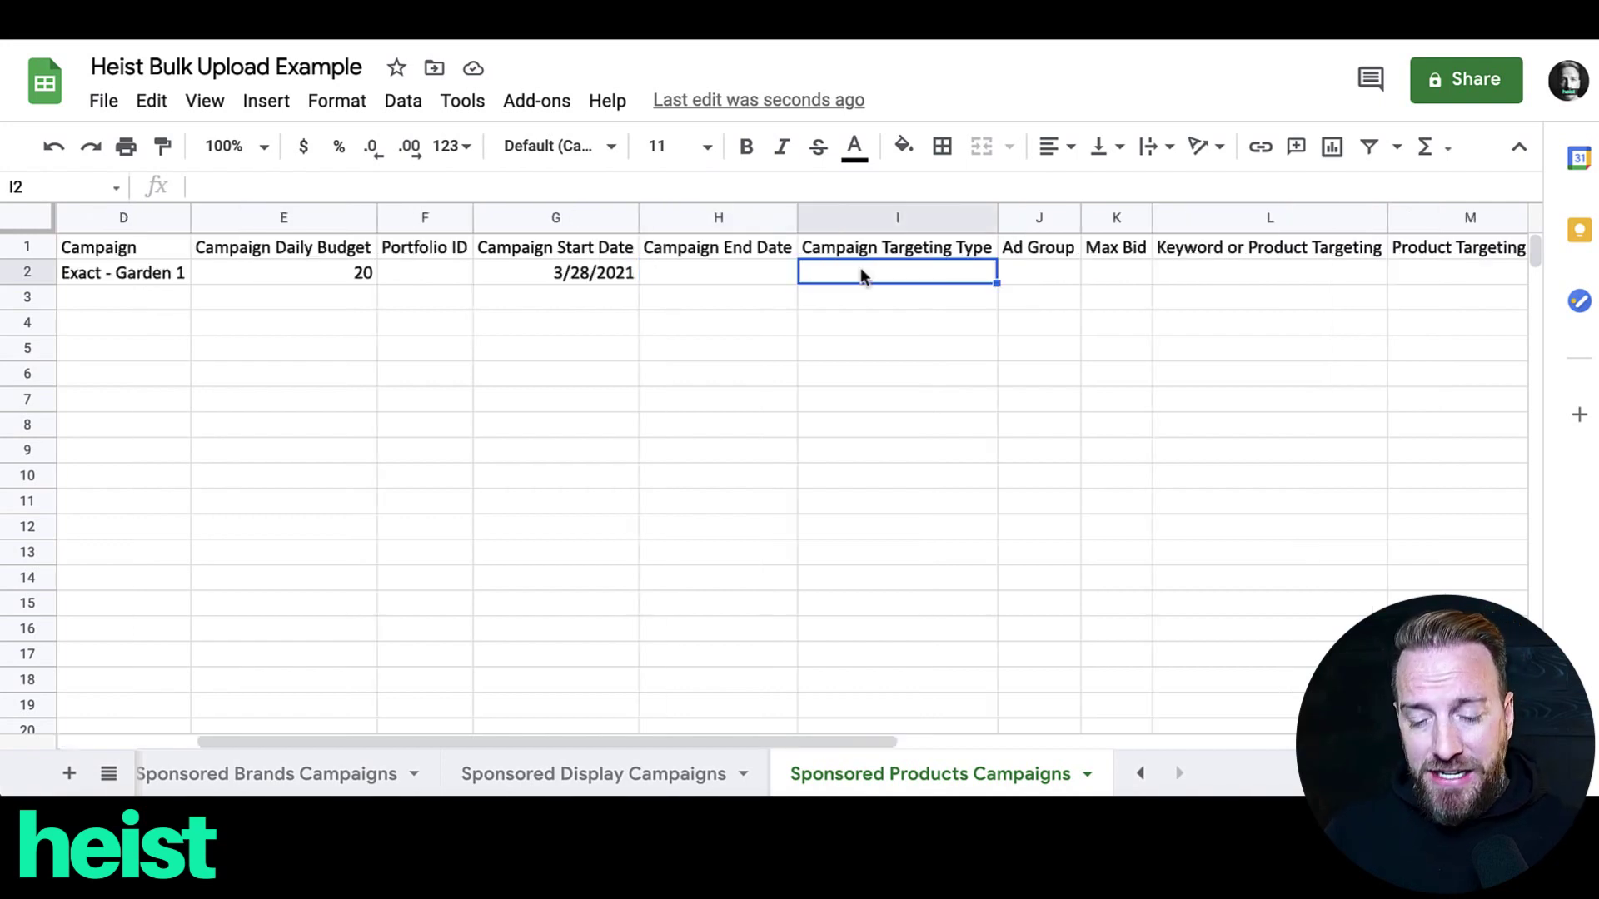
pyautogui.write('manual')
pyautogui.press('Return')
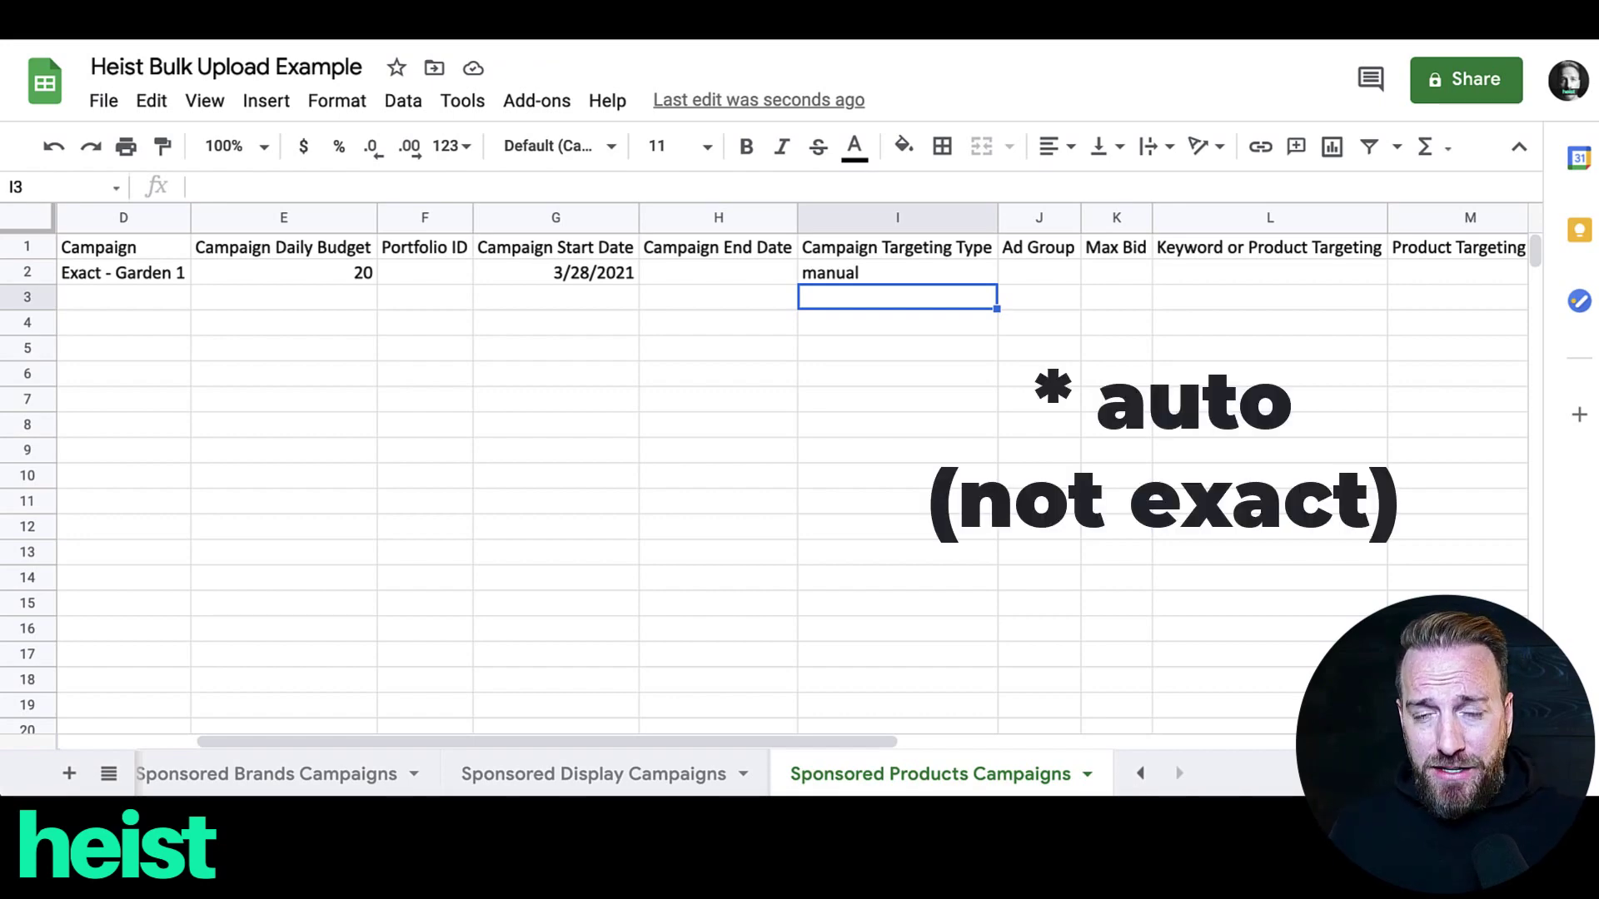
# Step: In the campaign row, set Campaign Status in P2 to enabled
pyautogui.hscroll(3, 885, 339)
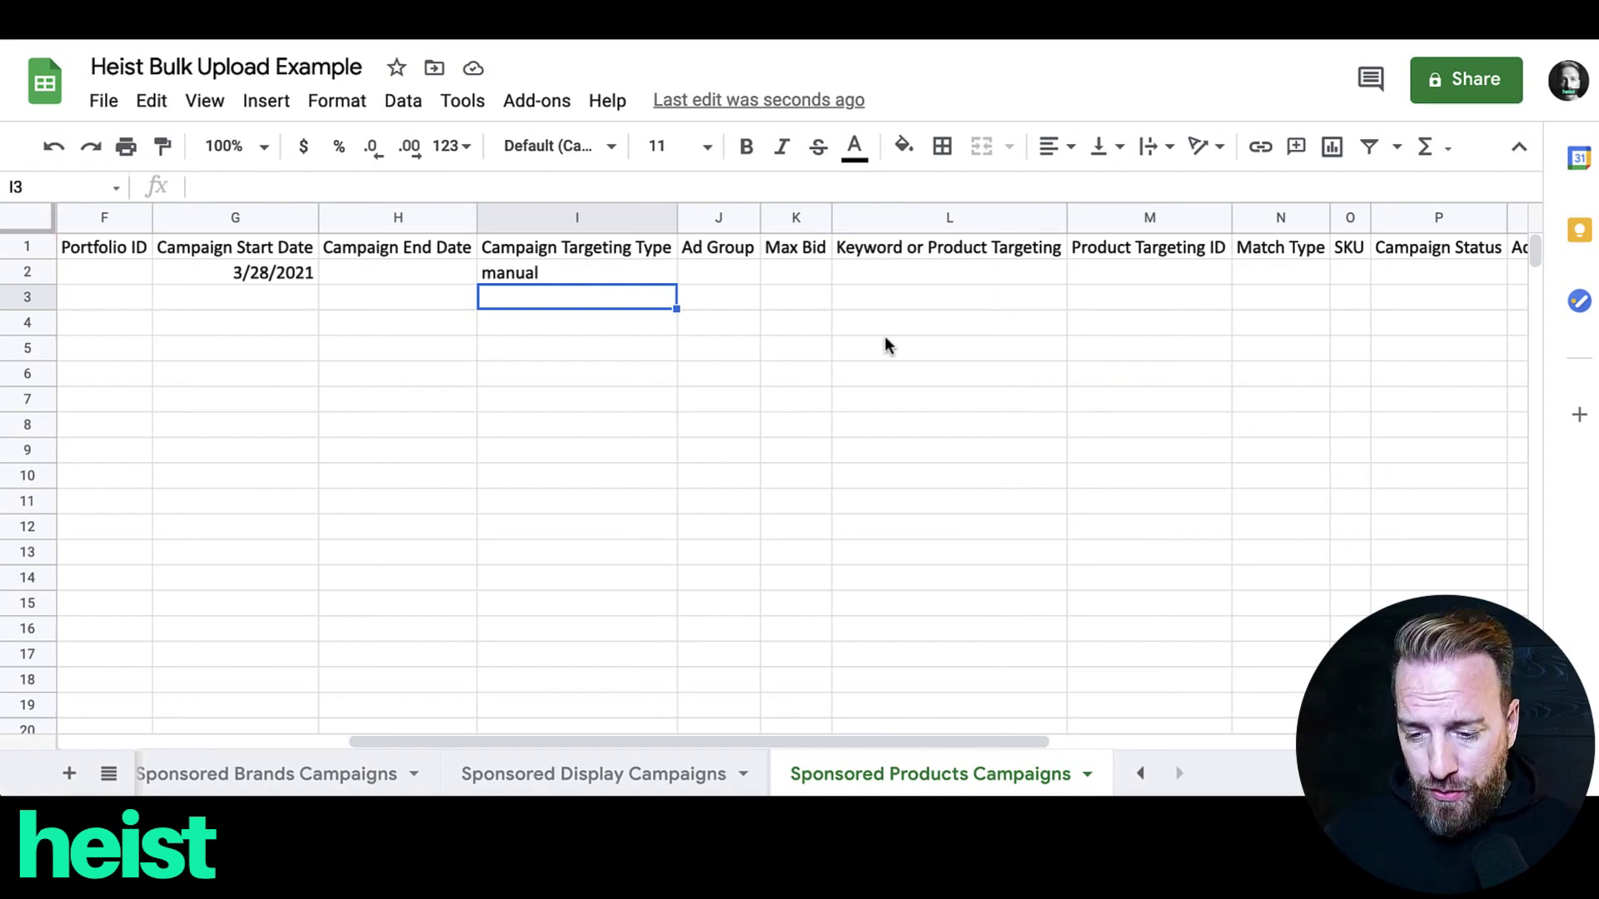
pyautogui.hscroll(3, 843, 341)
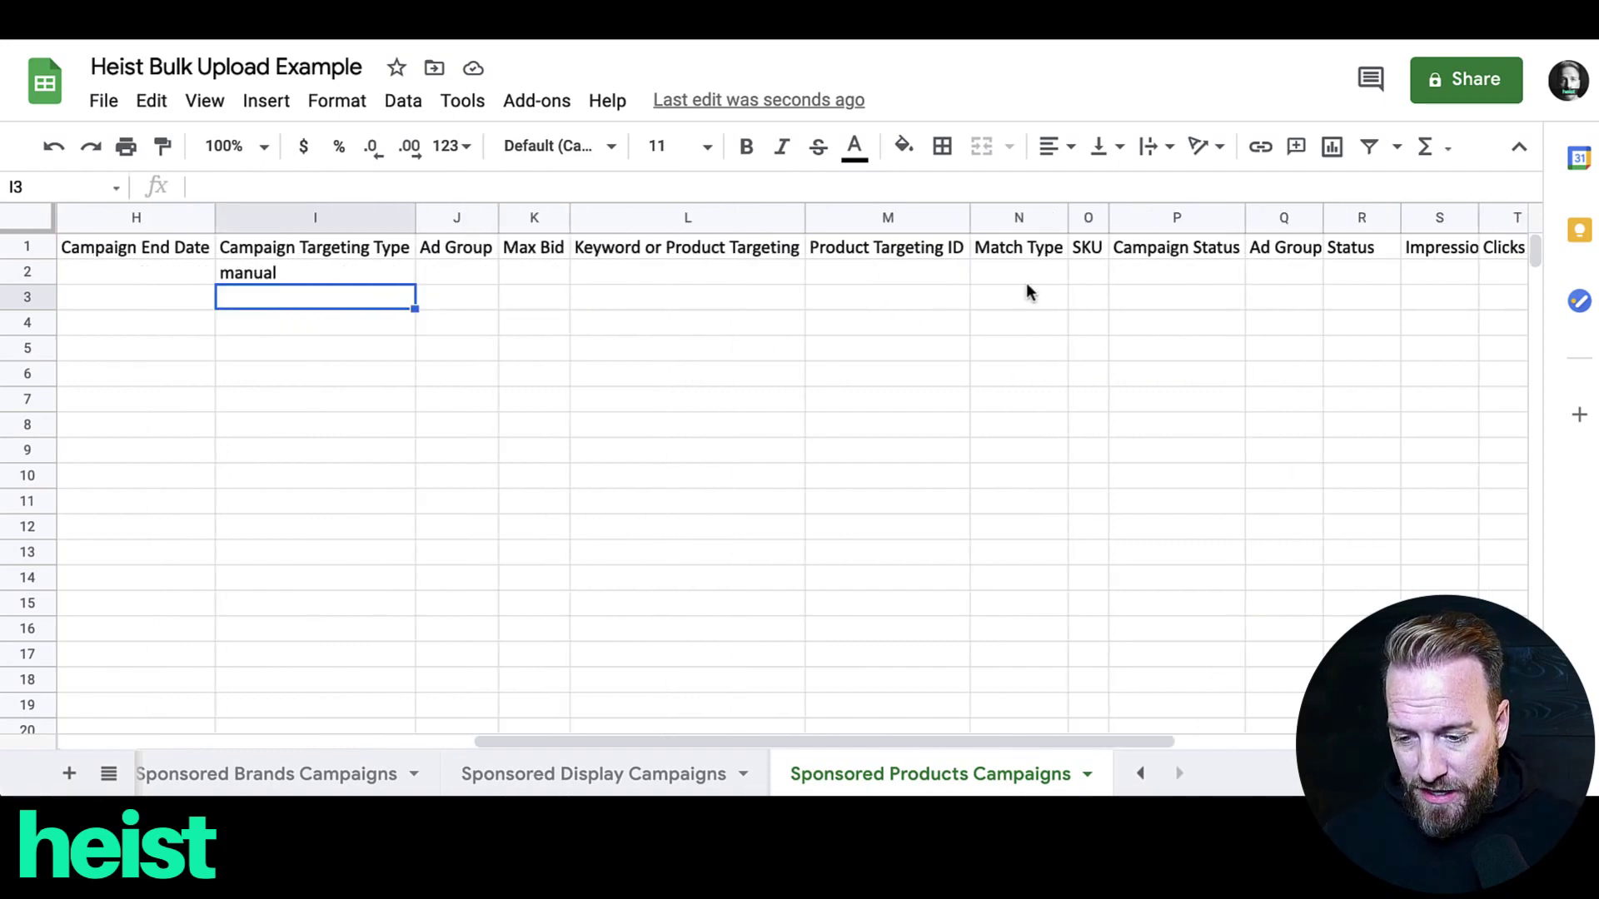
pyautogui.click(1112, 278)
pyautogui.write('enabled')
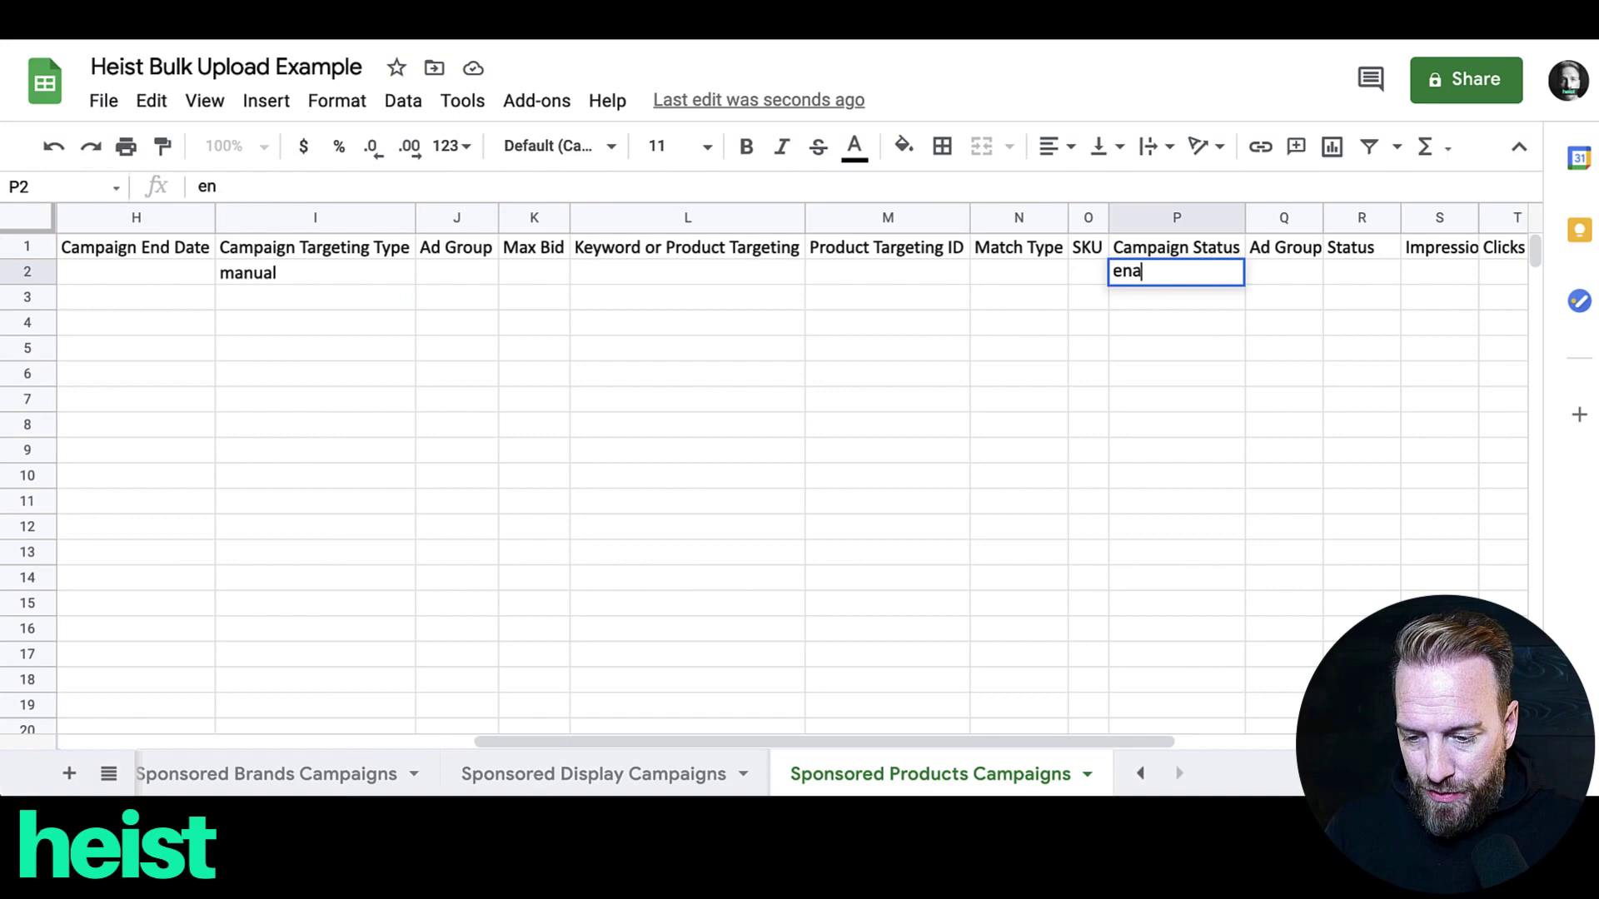
pyautogui.press('Return')
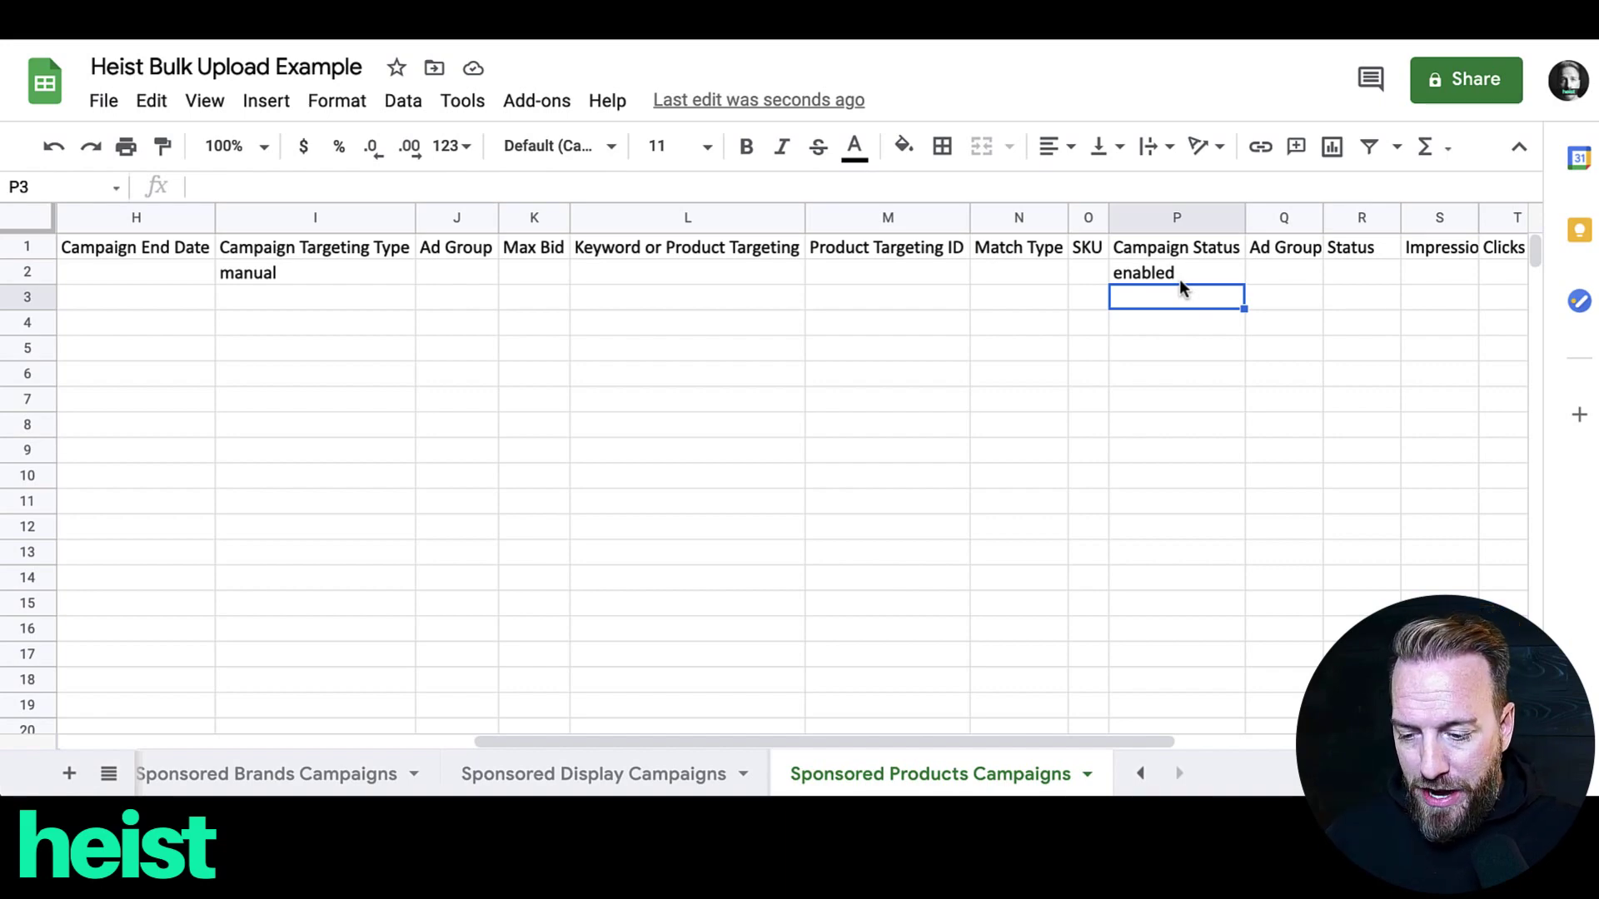
# Step: Enter "dynamic bidding (down only)" as the campaign row's Bidding strategy in Z2
pyautogui.hscroll(5, 1179, 278)
pyautogui.click(1233, 273)
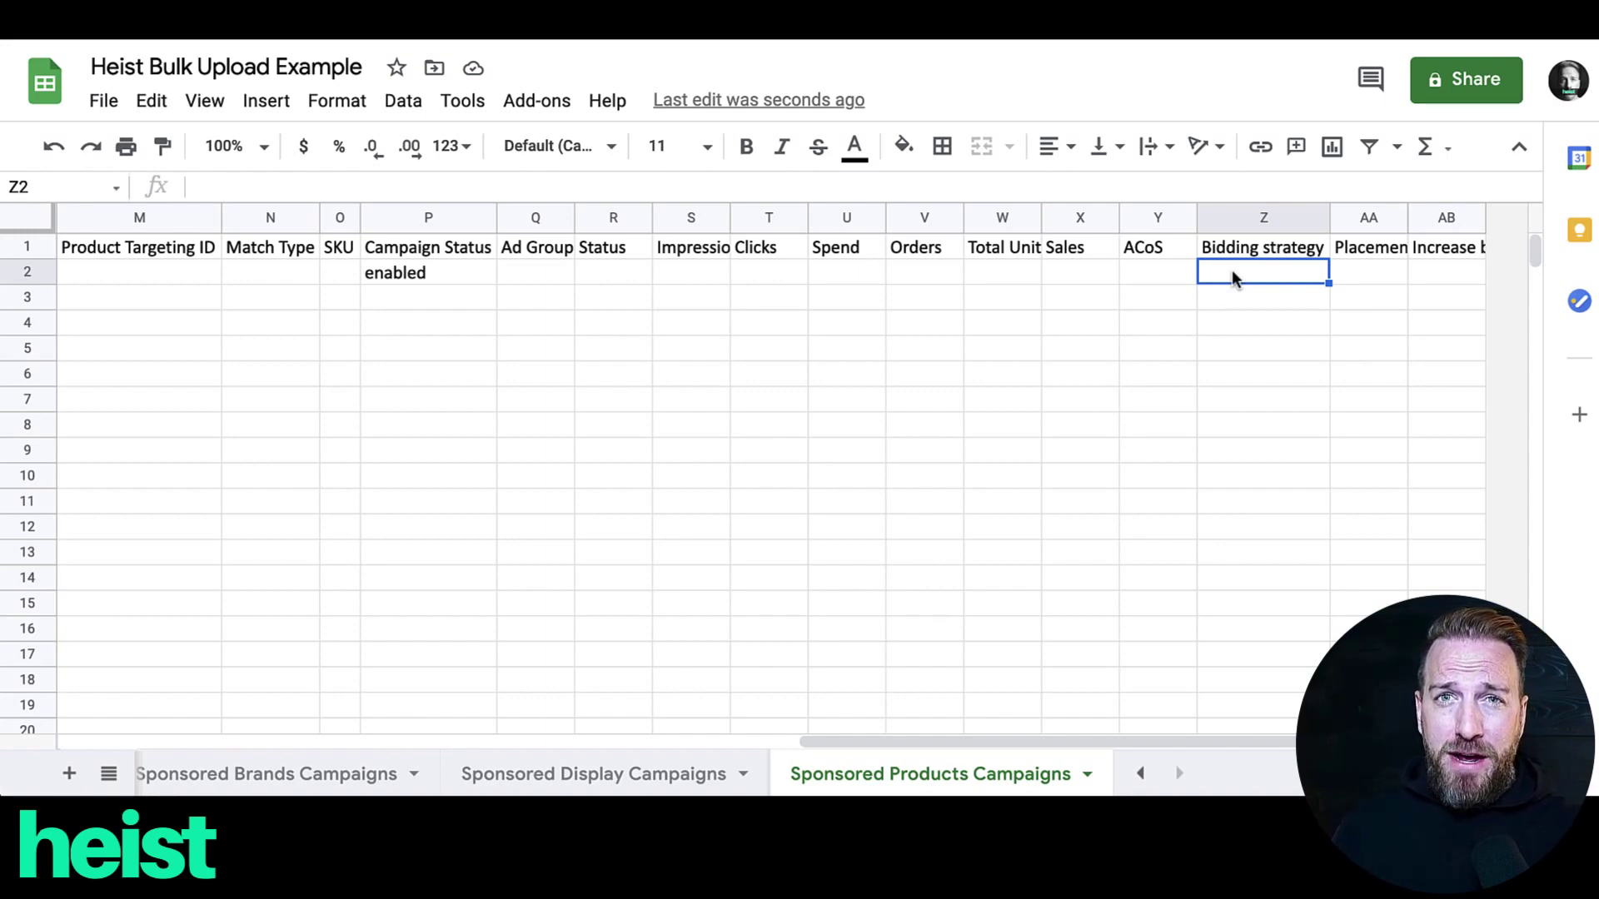
pyautogui.press('Return')
pyautogui.write('dynamic bidd')
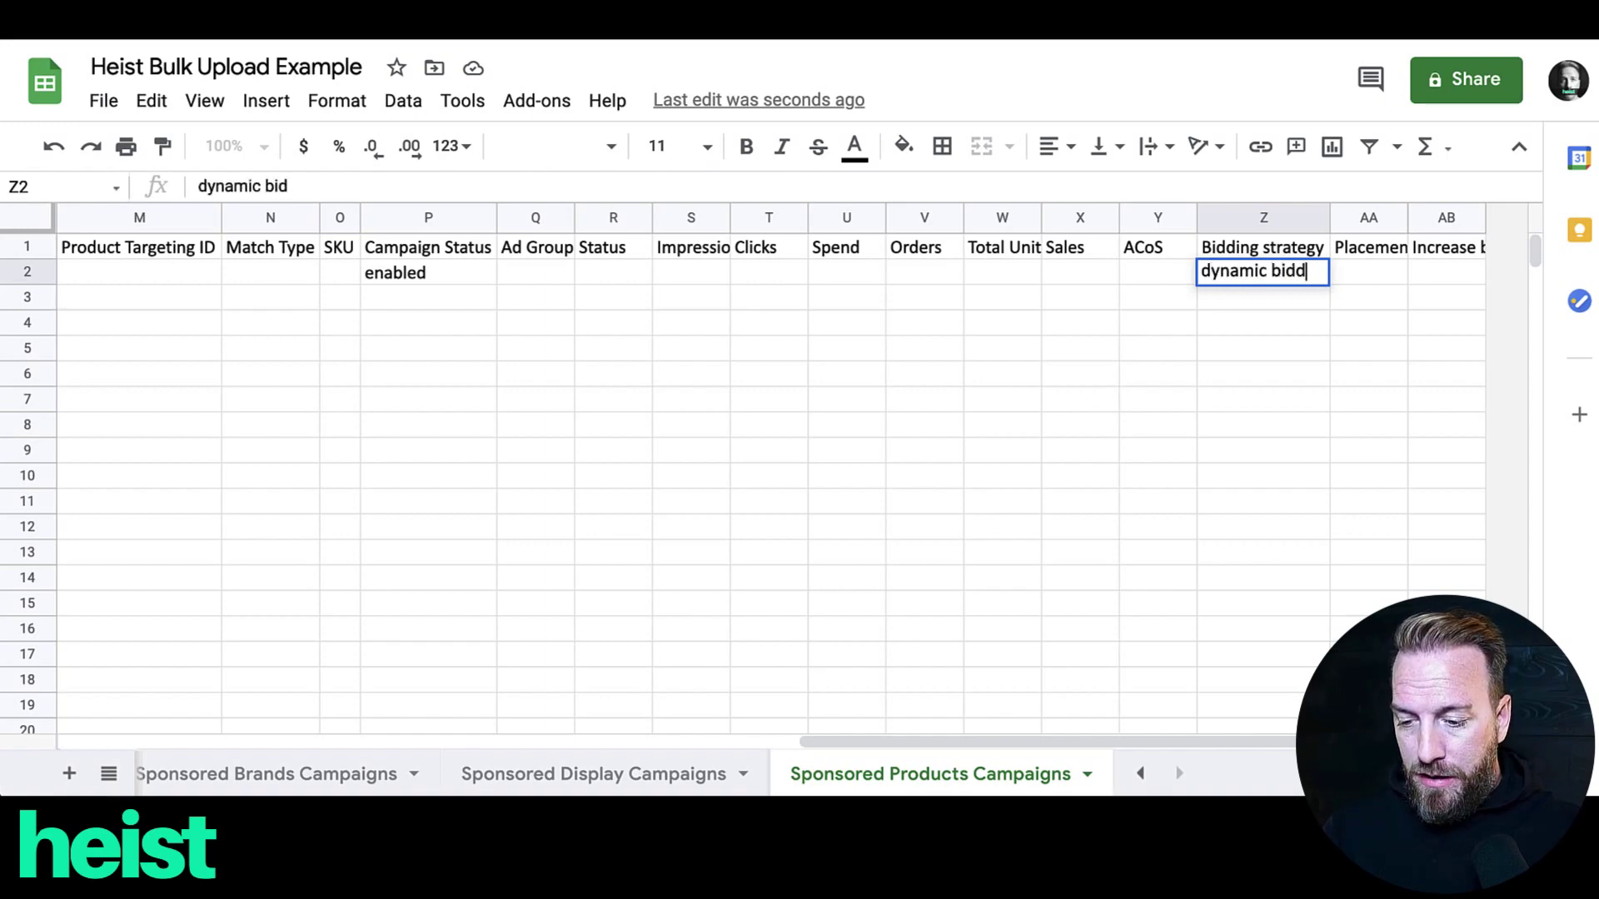
pyautogui.write('ing (down only)')
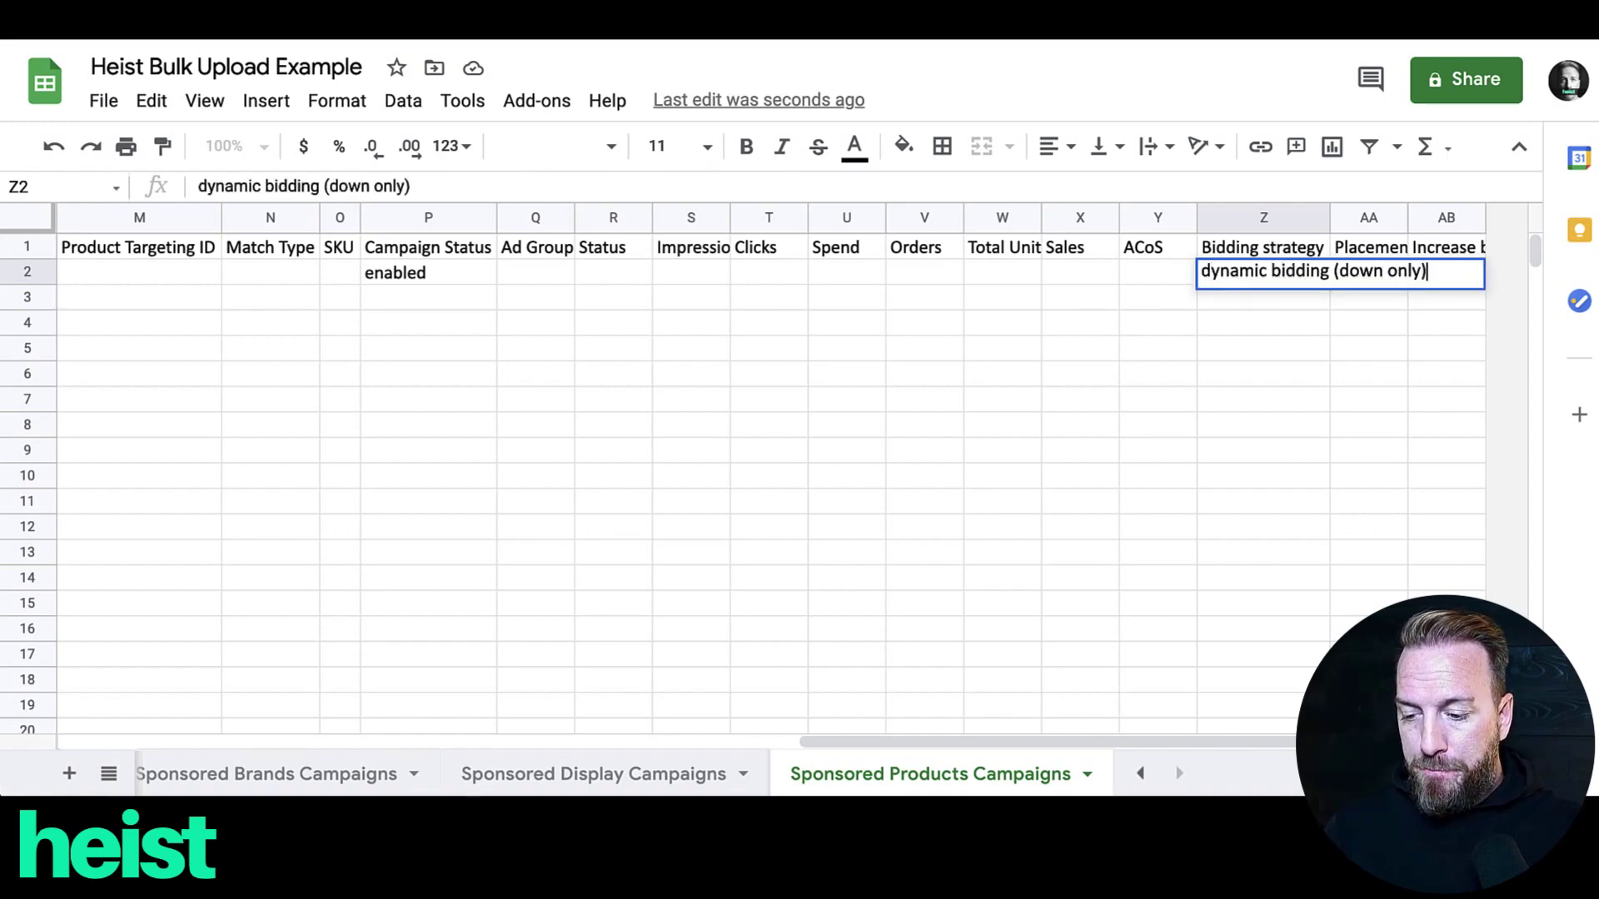
pyautogui.press('Return')
# Step: Copy the campaign name "Exact - Garden 1" from D2 into the ad group row at D3
pyautogui.hscroll(-15, 1023, 336)
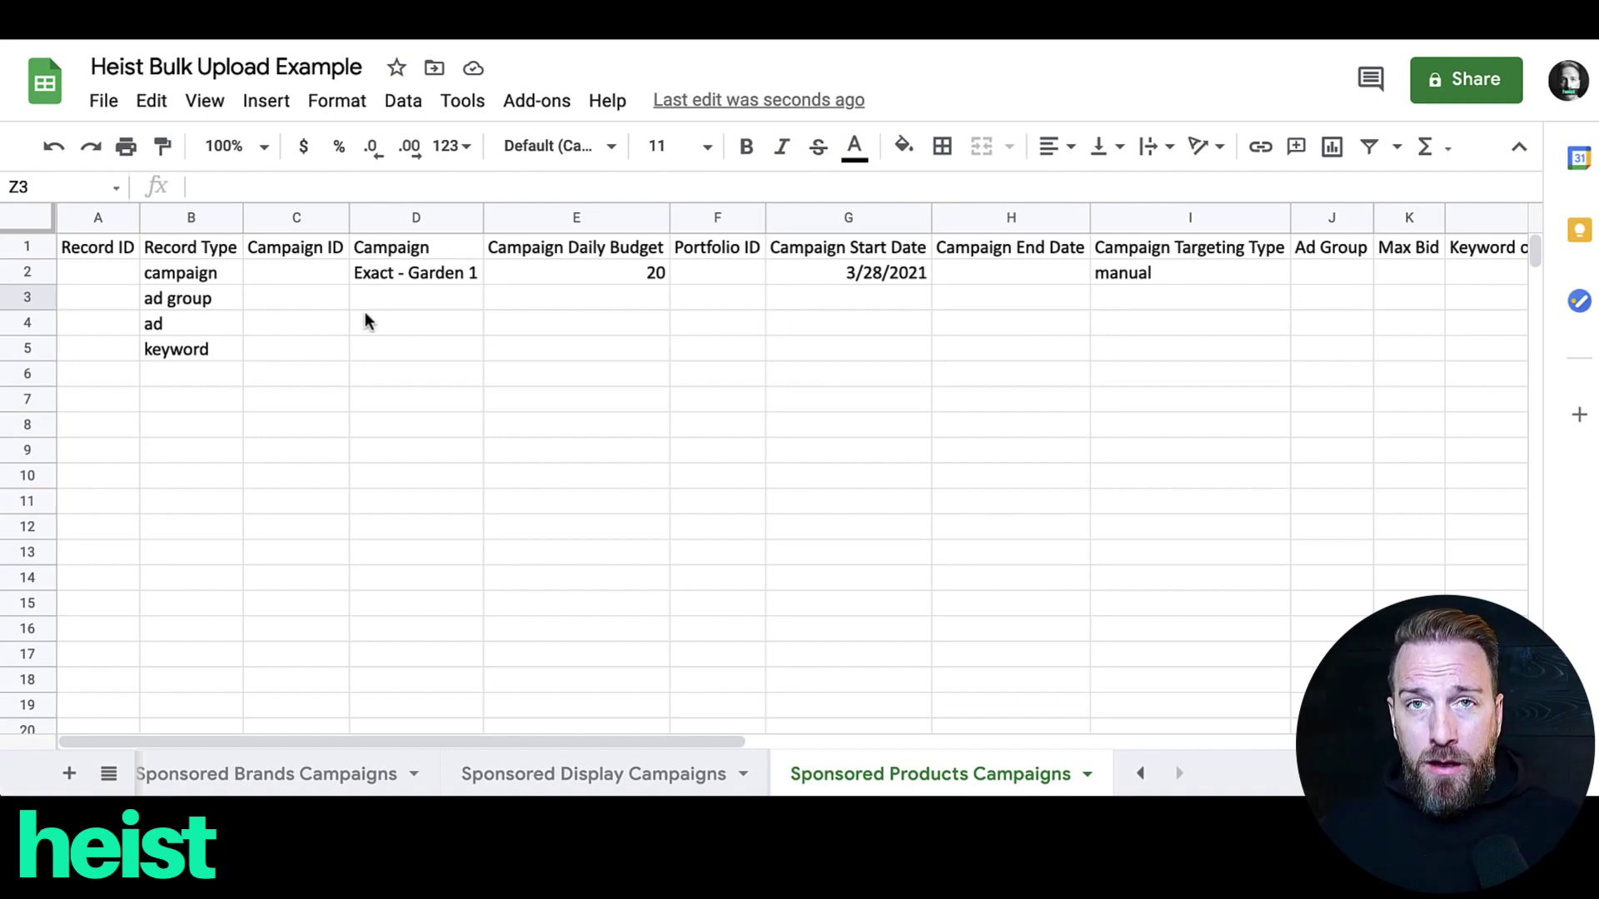
pyautogui.click(427, 273)
pyautogui.hotkey('ctrl', 'c')
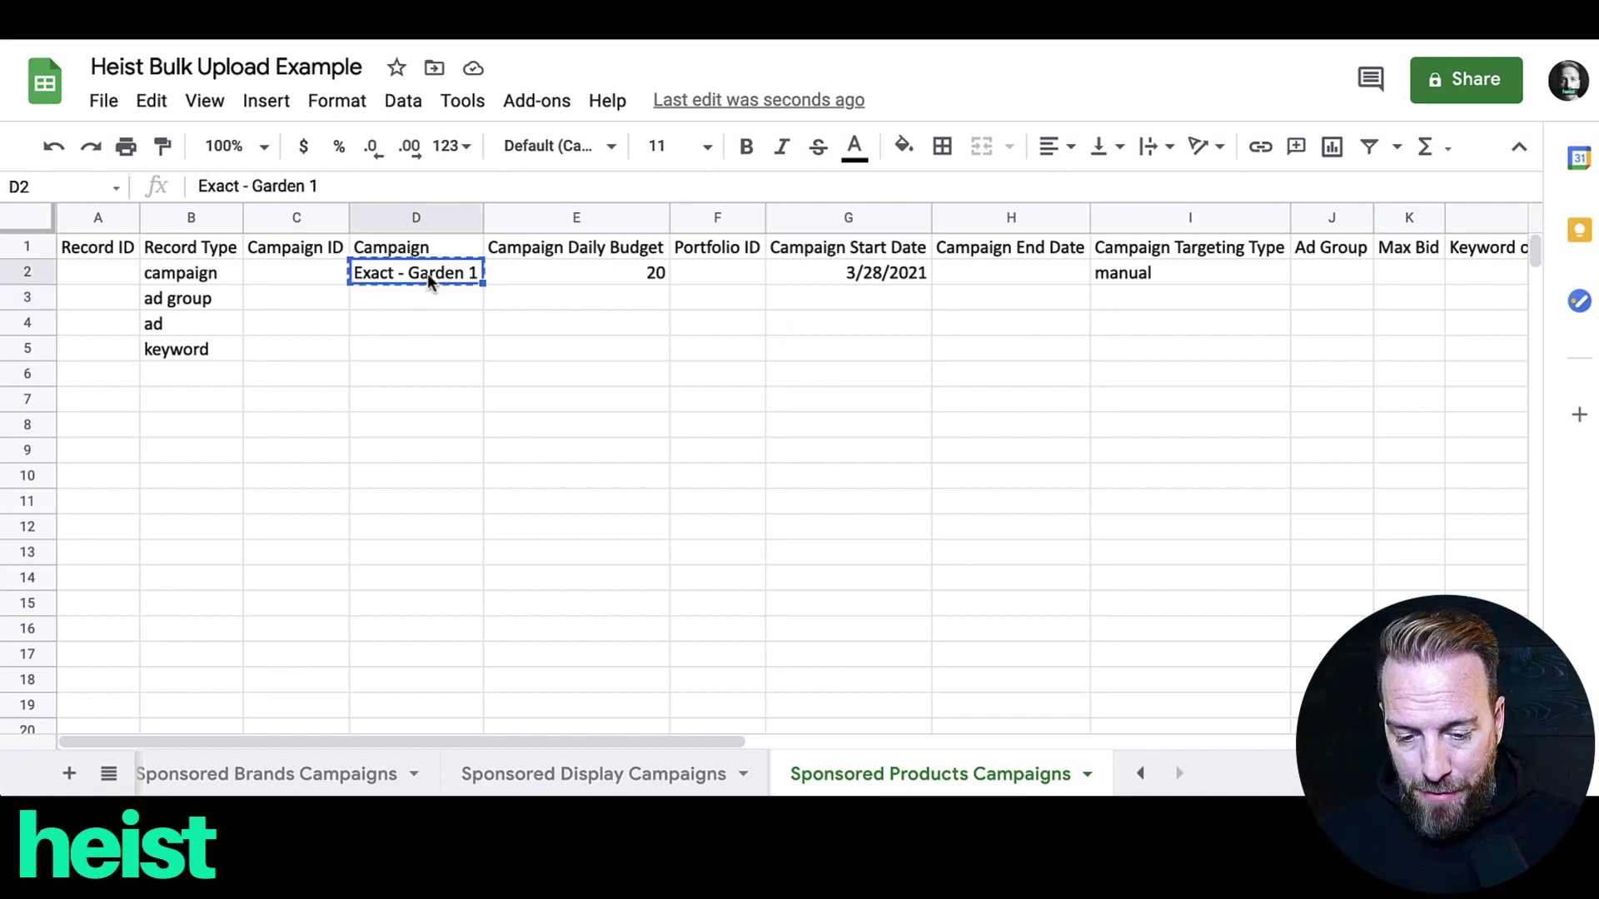
pyautogui.click(398, 306)
pyautogui.hotkey('ctrl', 'v')
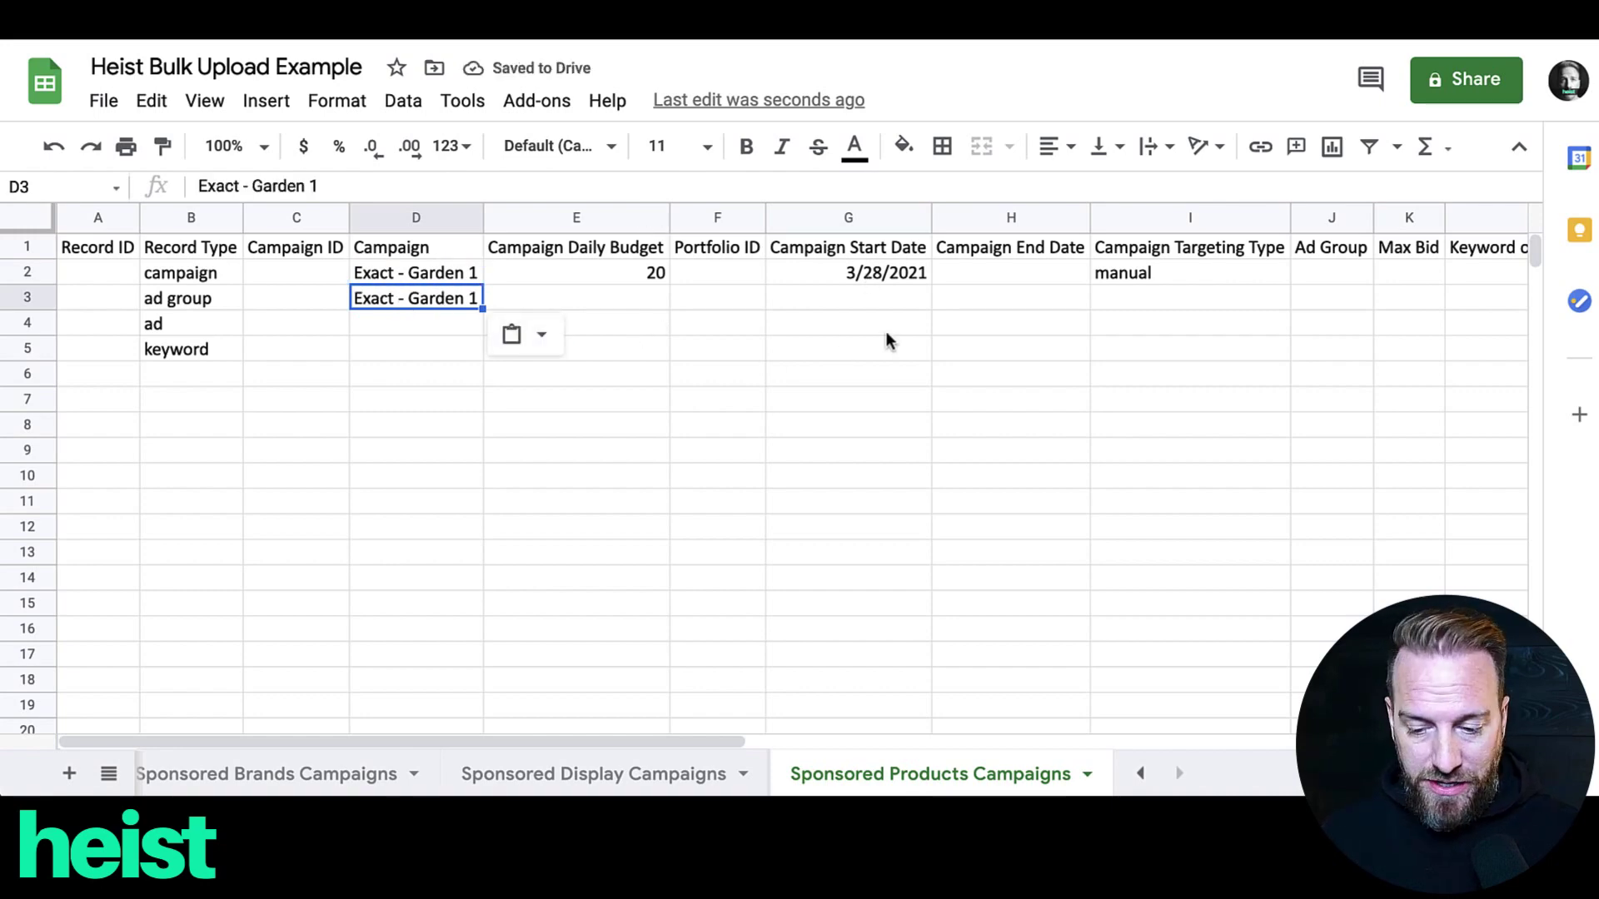
# Step: In the ad group row, enter "ad group 1" as the Ad Group in J3 and 3 as the Max Bid in K3
pyautogui.hscroll(1, 886, 331)
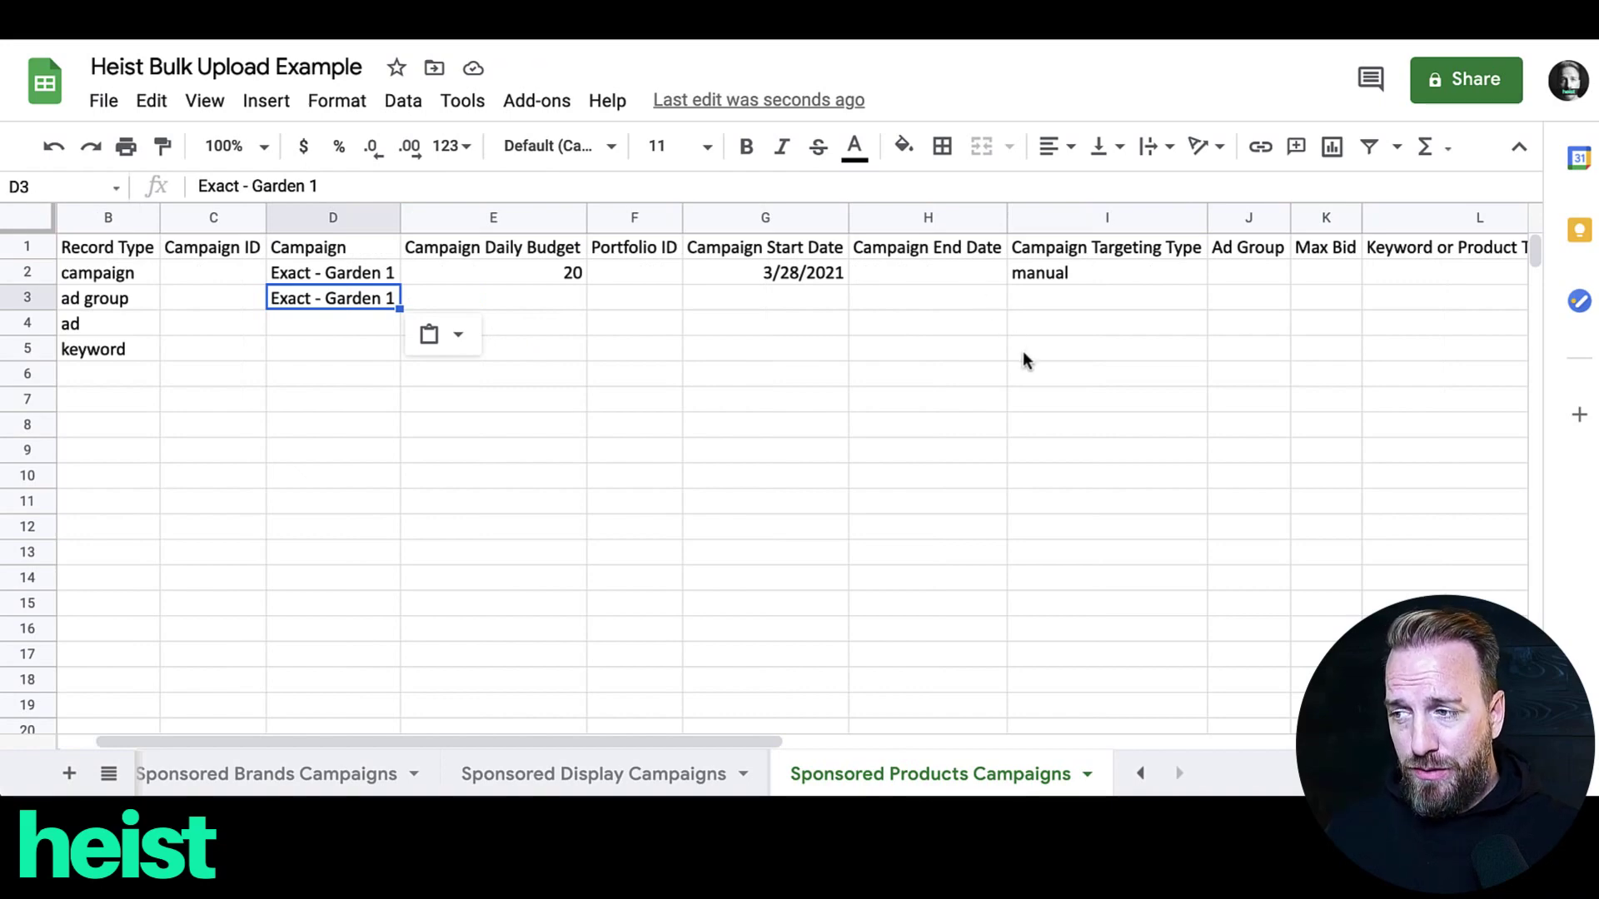
pyautogui.hscroll(2, 1024, 359)
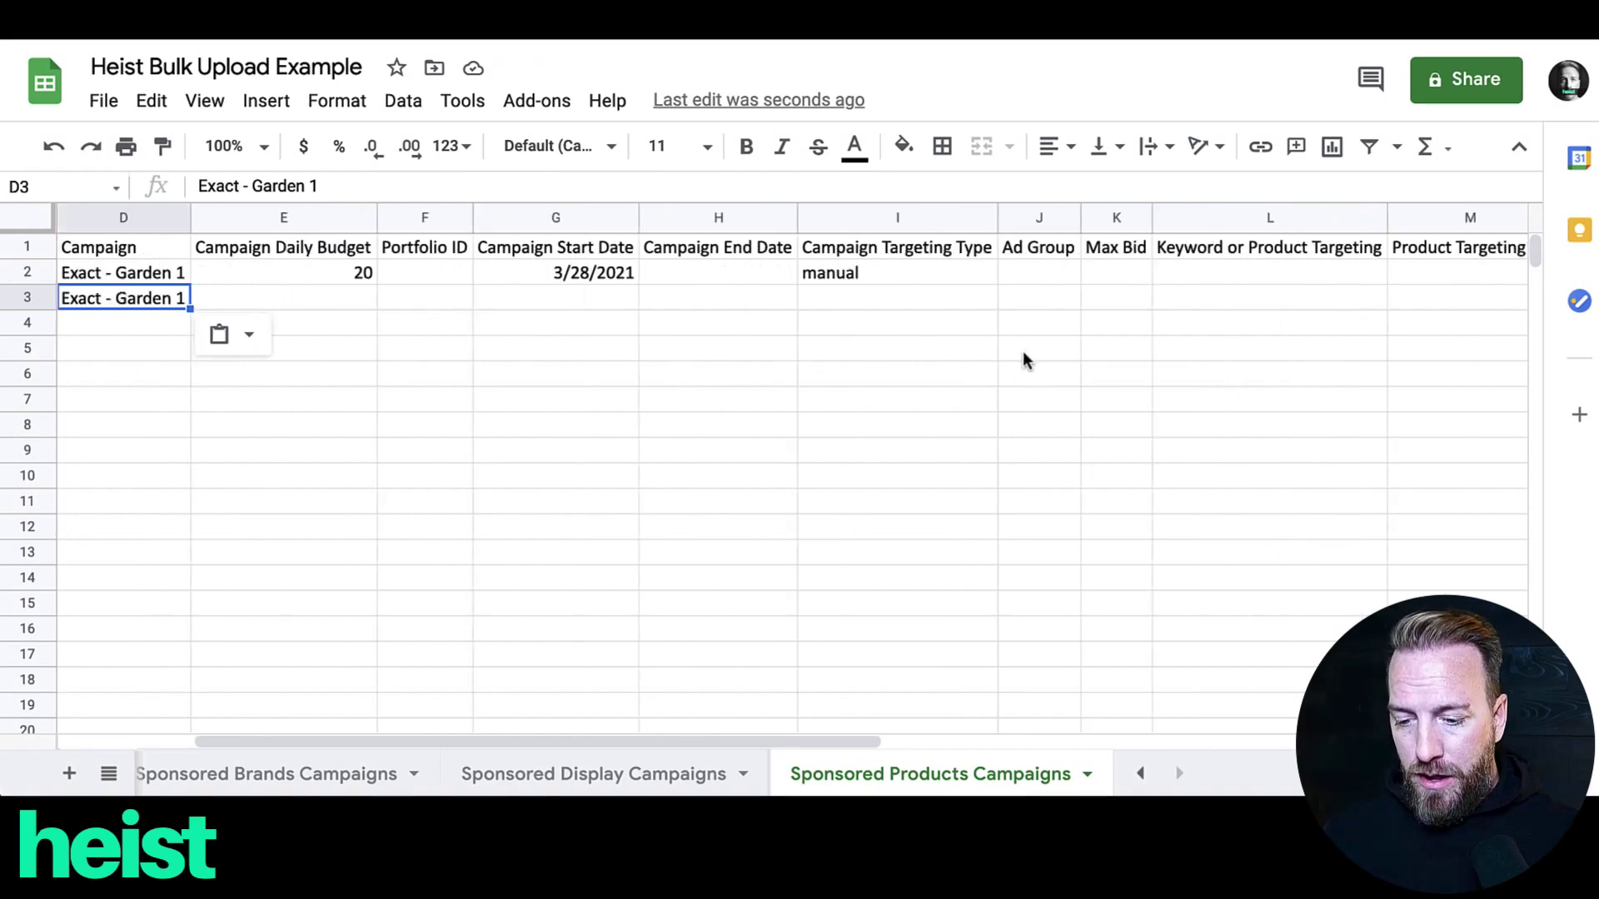
pyautogui.click(1039, 305)
pyautogui.write('ad group 1')
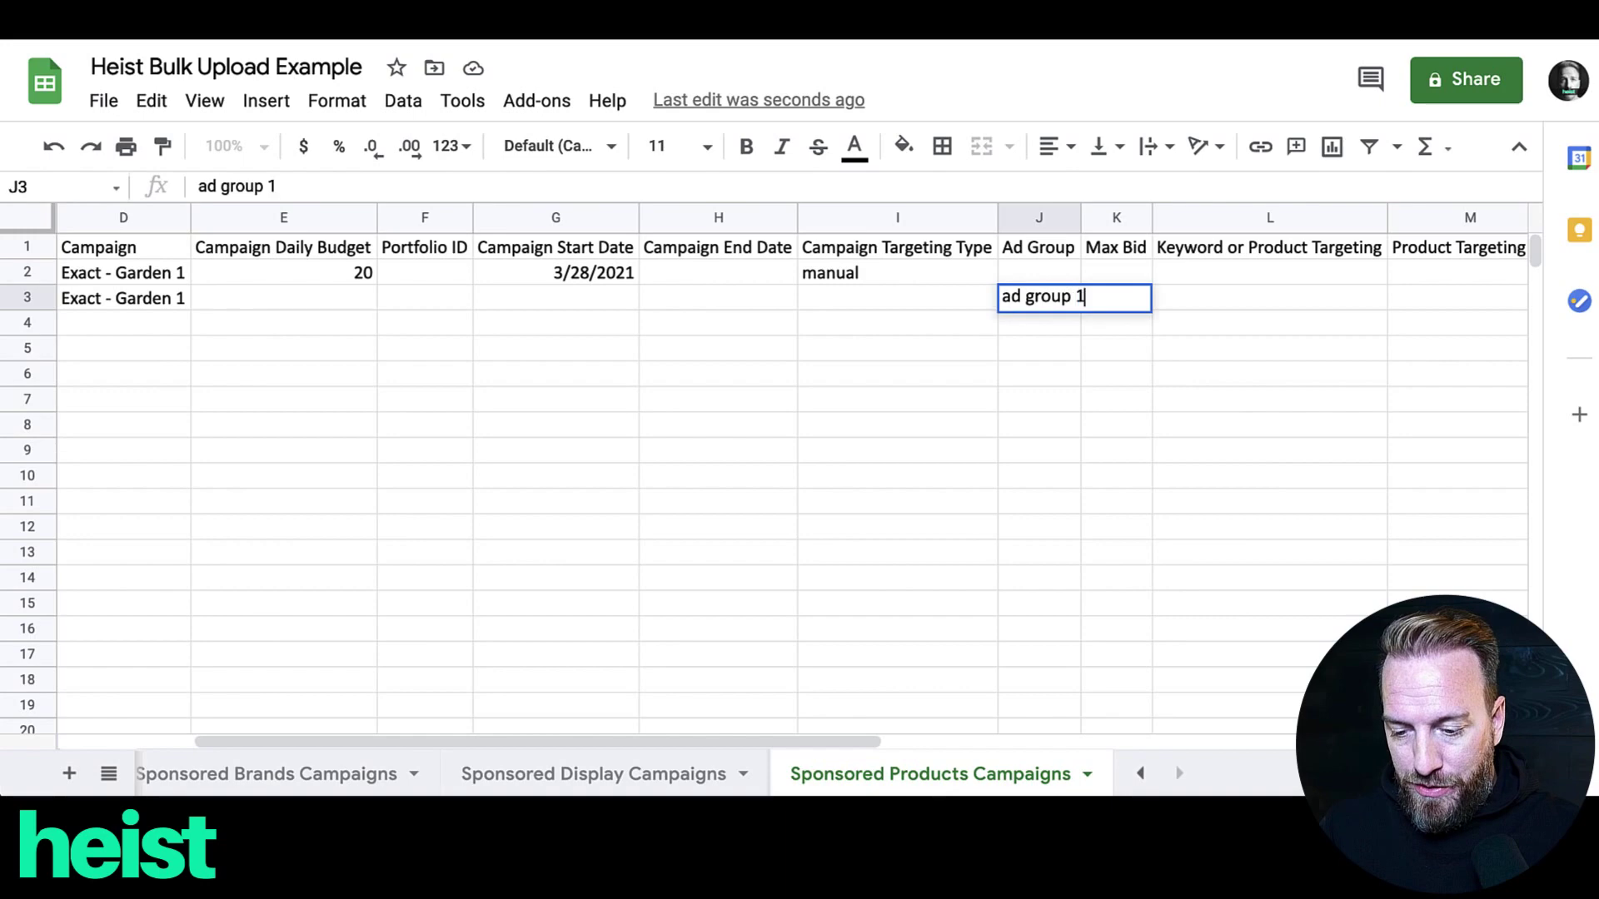
pyautogui.press('Return')
pyautogui.hscroll(2, 799, 303)
pyautogui.click(801, 307)
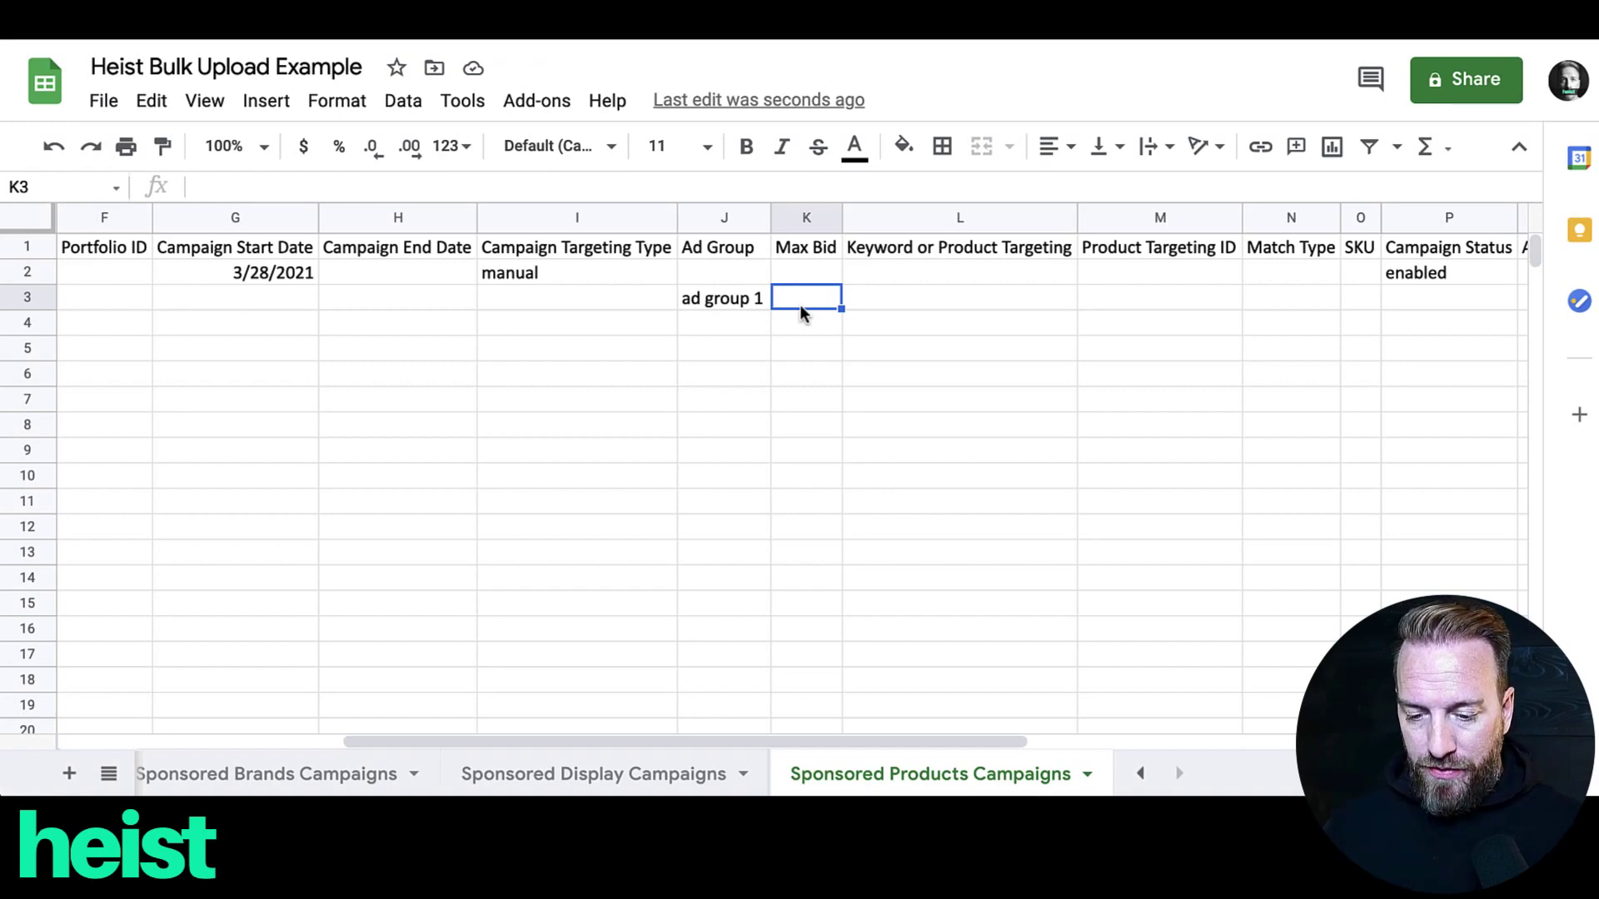
pyautogui.write('3')
pyautogui.press('Return')
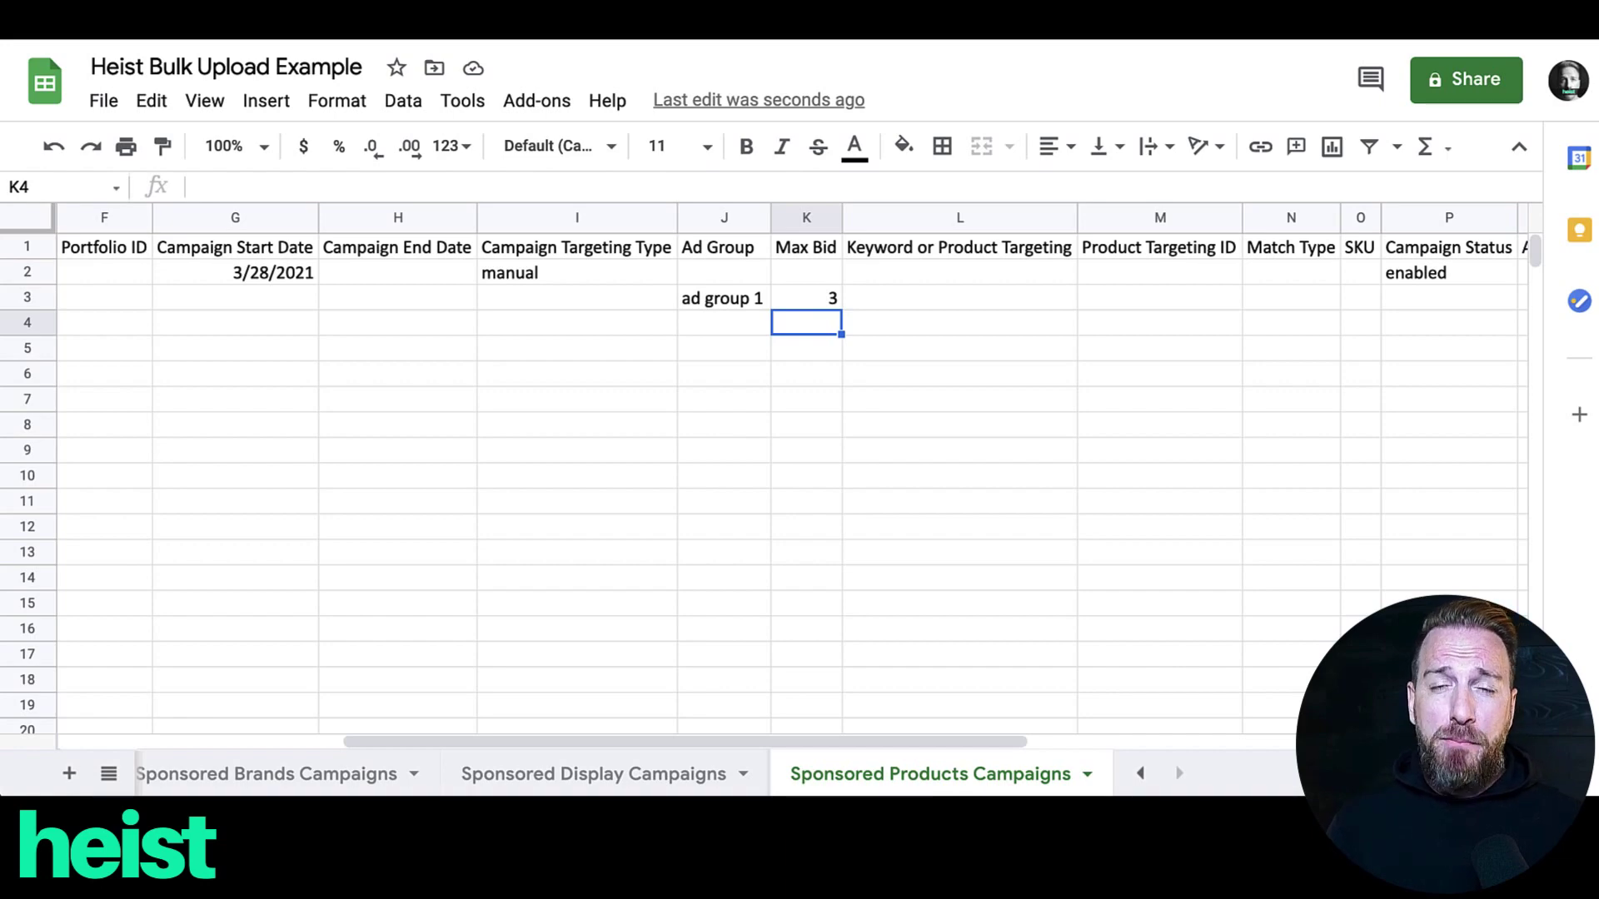
# Step: Set Ad Group Status in Q3 to enabled for the ad group row
pyautogui.hscroll(1, 791, 466)
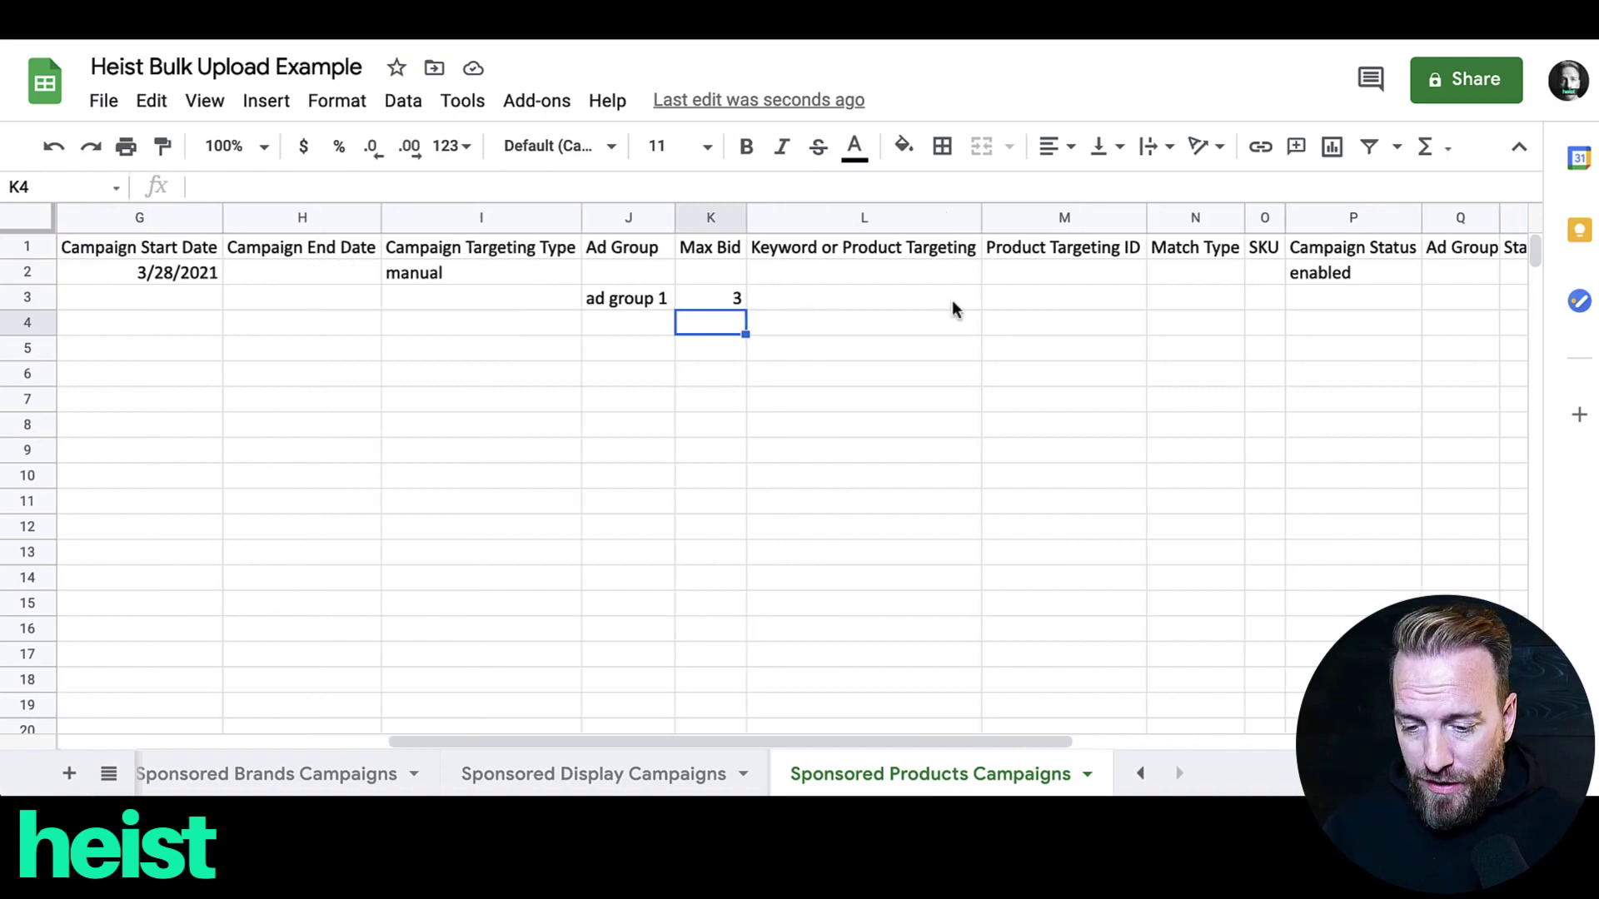
pyautogui.hscroll(1, 952, 299)
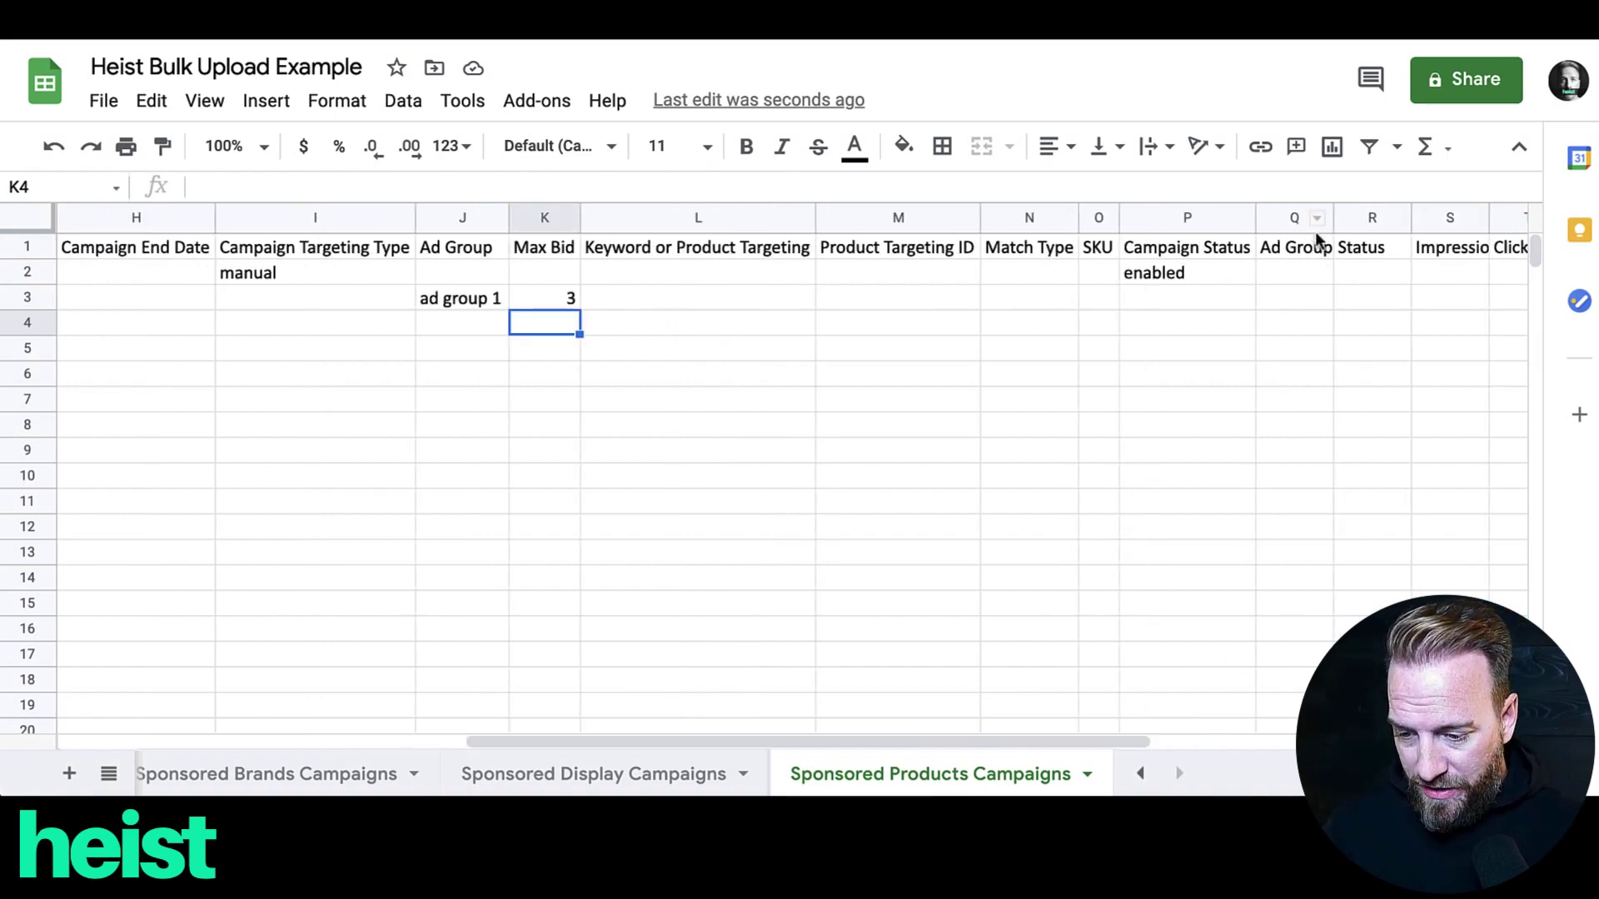
pyautogui.click(1267, 298)
pyautogui.write('enabled')
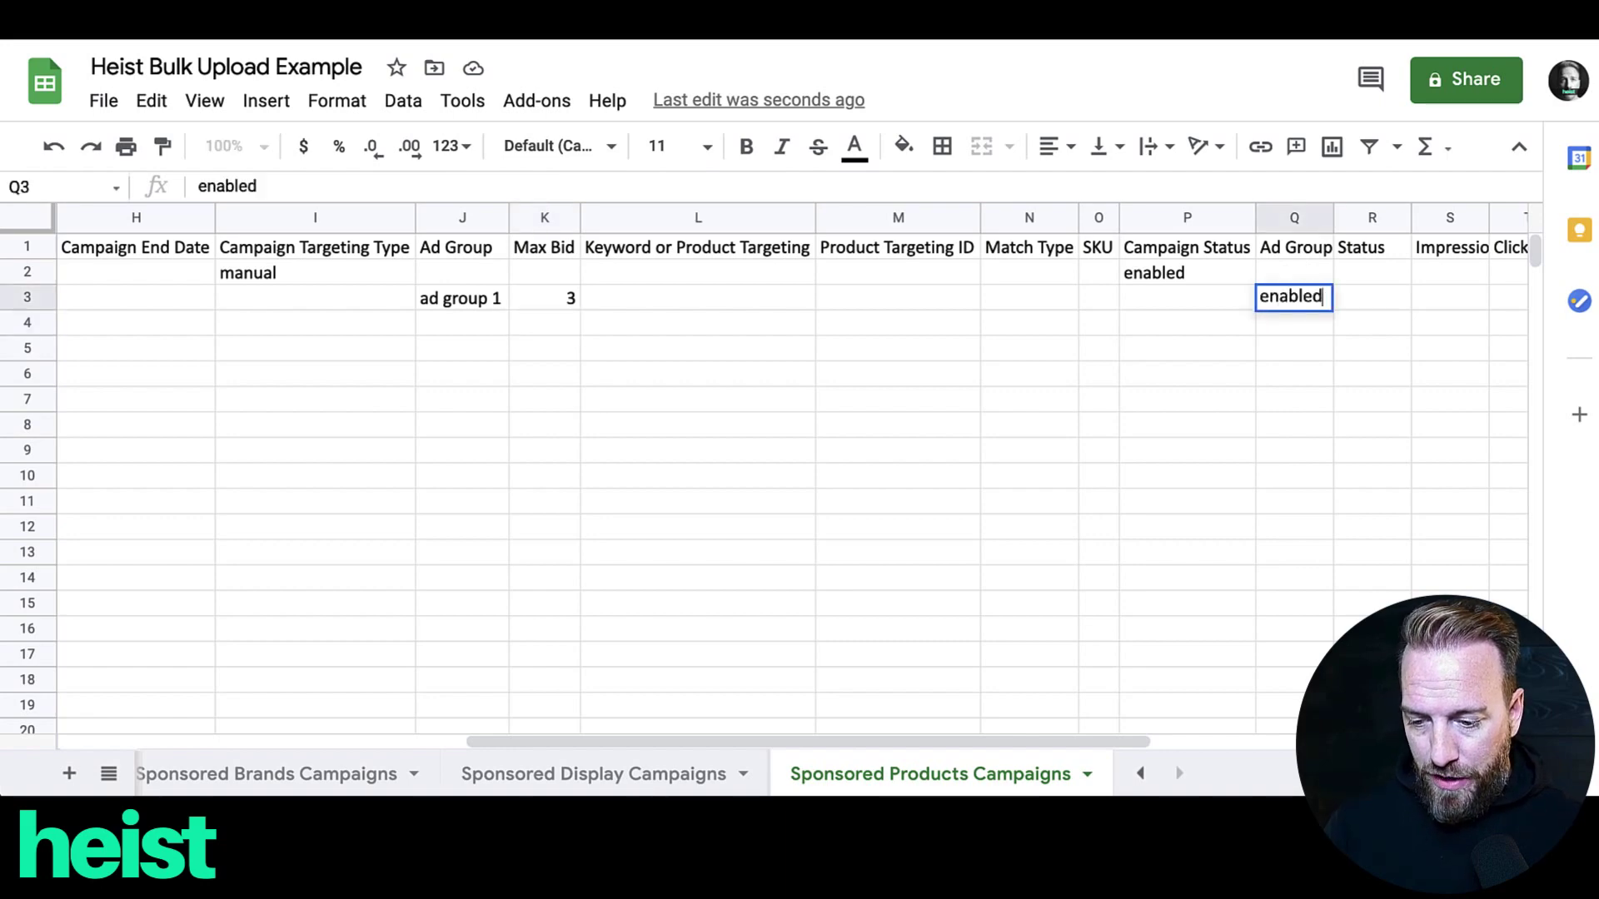
pyautogui.press('Return')
# Step: Copy the campaign name and "ad group 1" from the ad group row into the ad row at D4 and J4
pyautogui.hscroll(-5, 1117, 350)
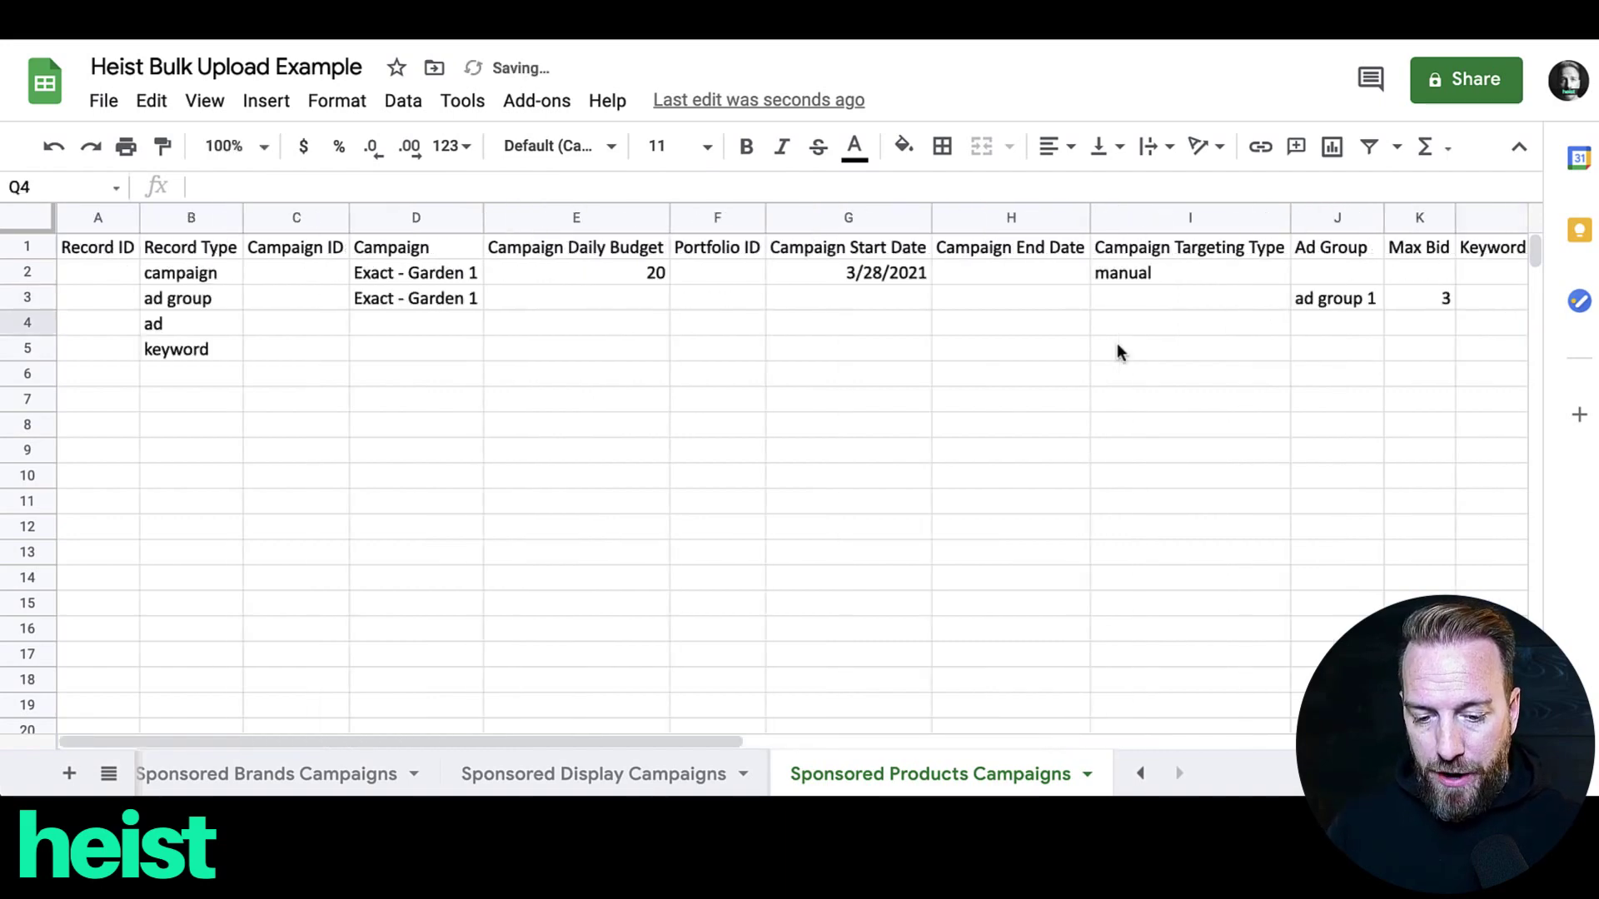
pyautogui.click(393, 326)
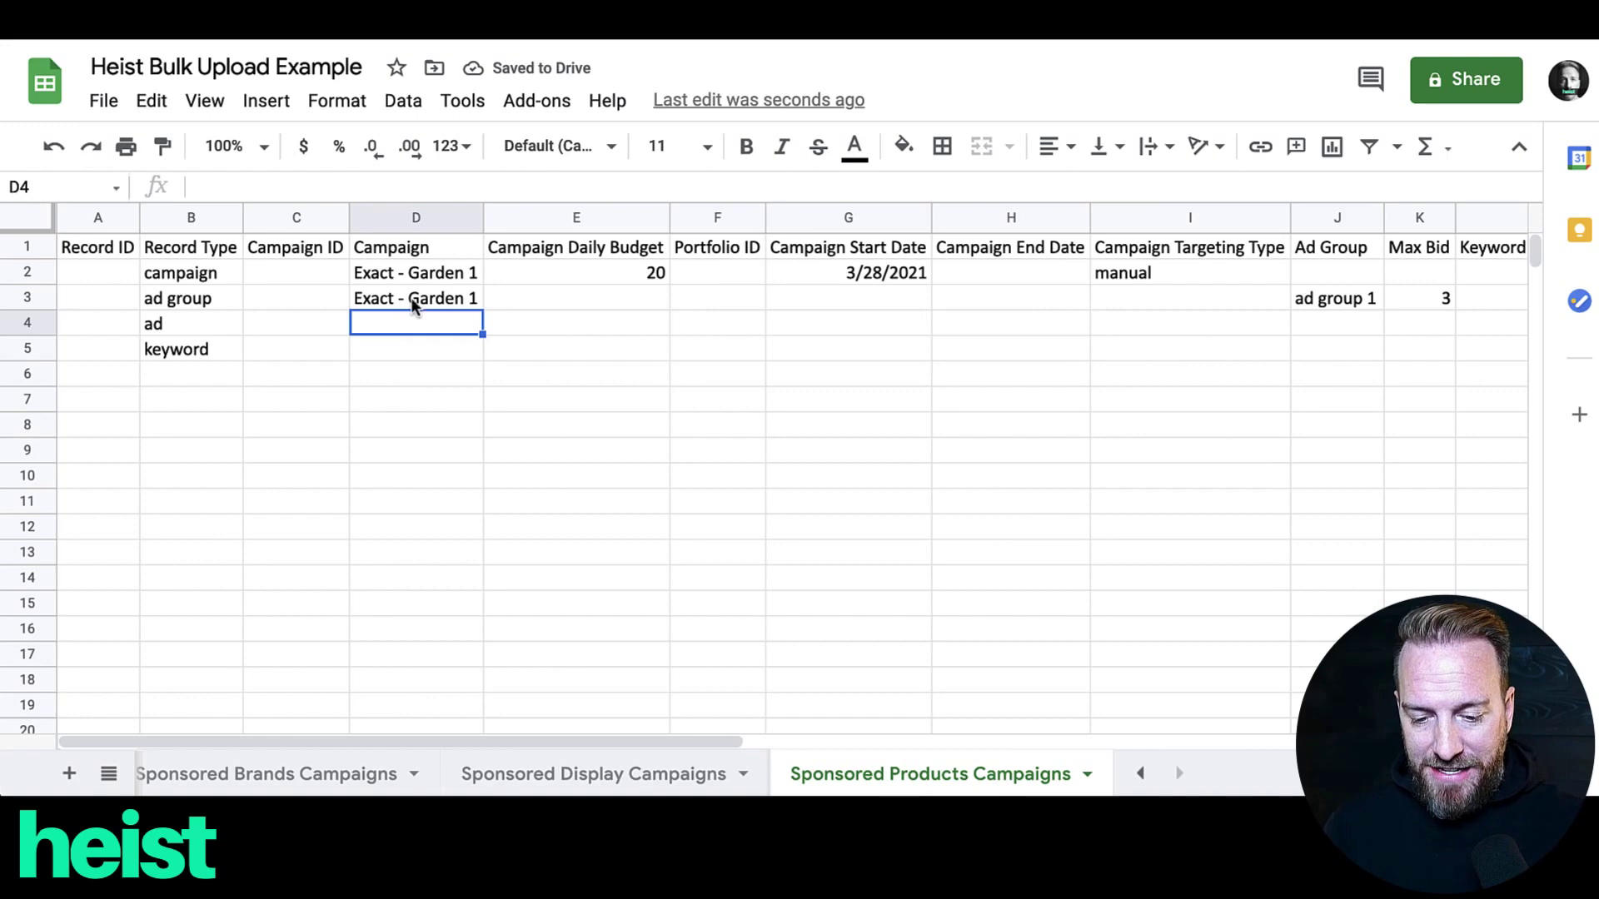
pyautogui.click(413, 305)
pyautogui.hotkey('ctrl', 'c')
pyautogui.click(398, 331)
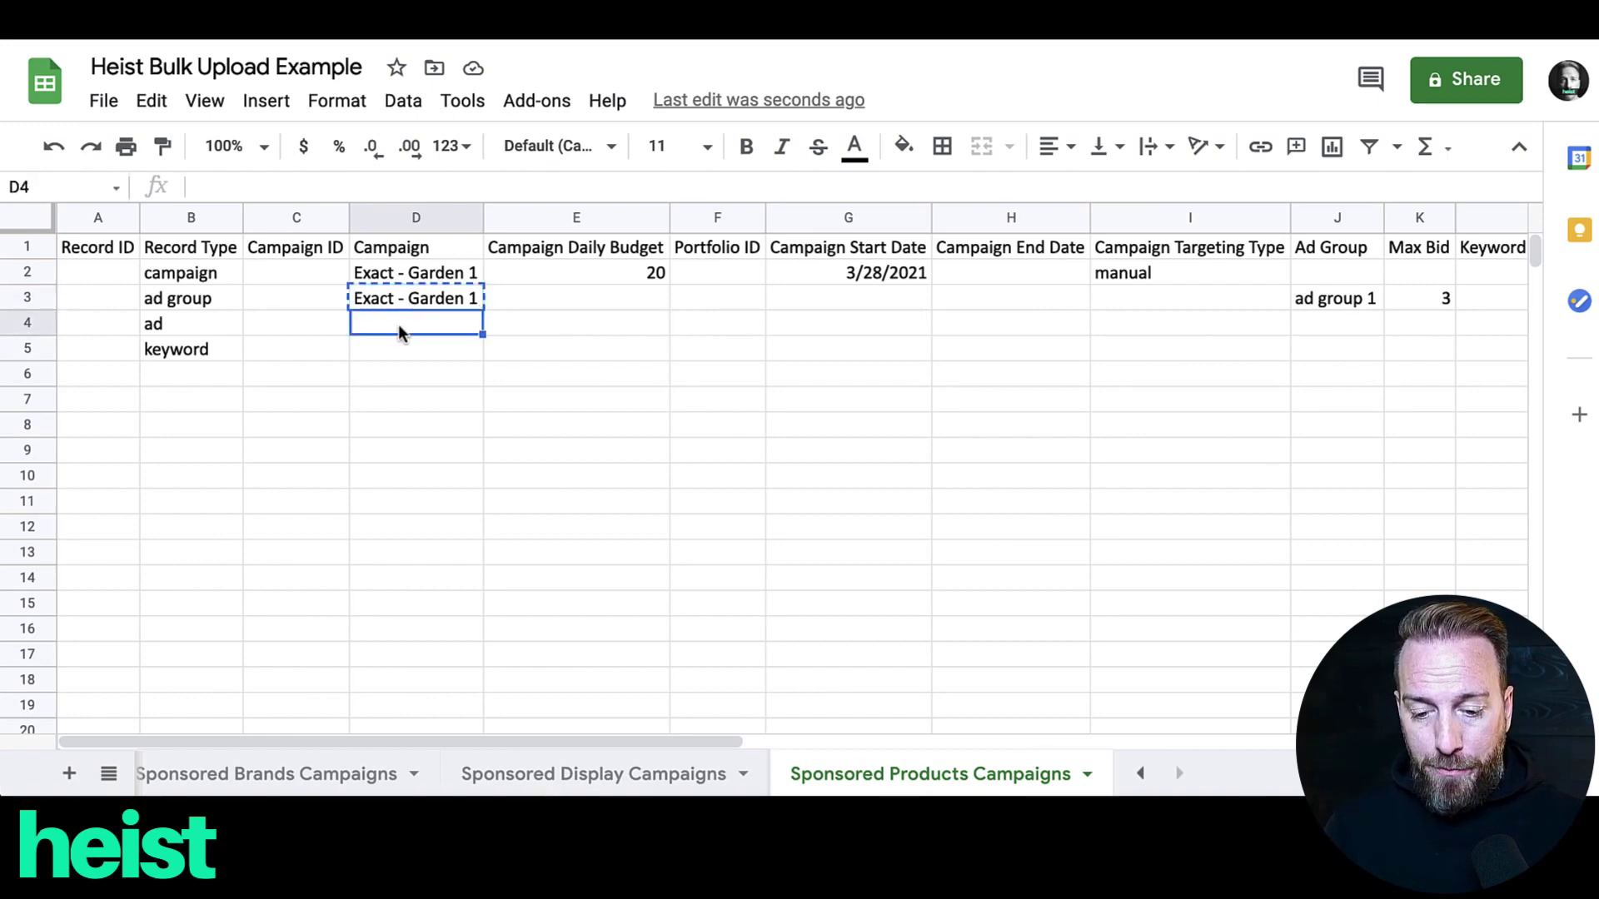
pyautogui.hotkey('ctrl', 'v')
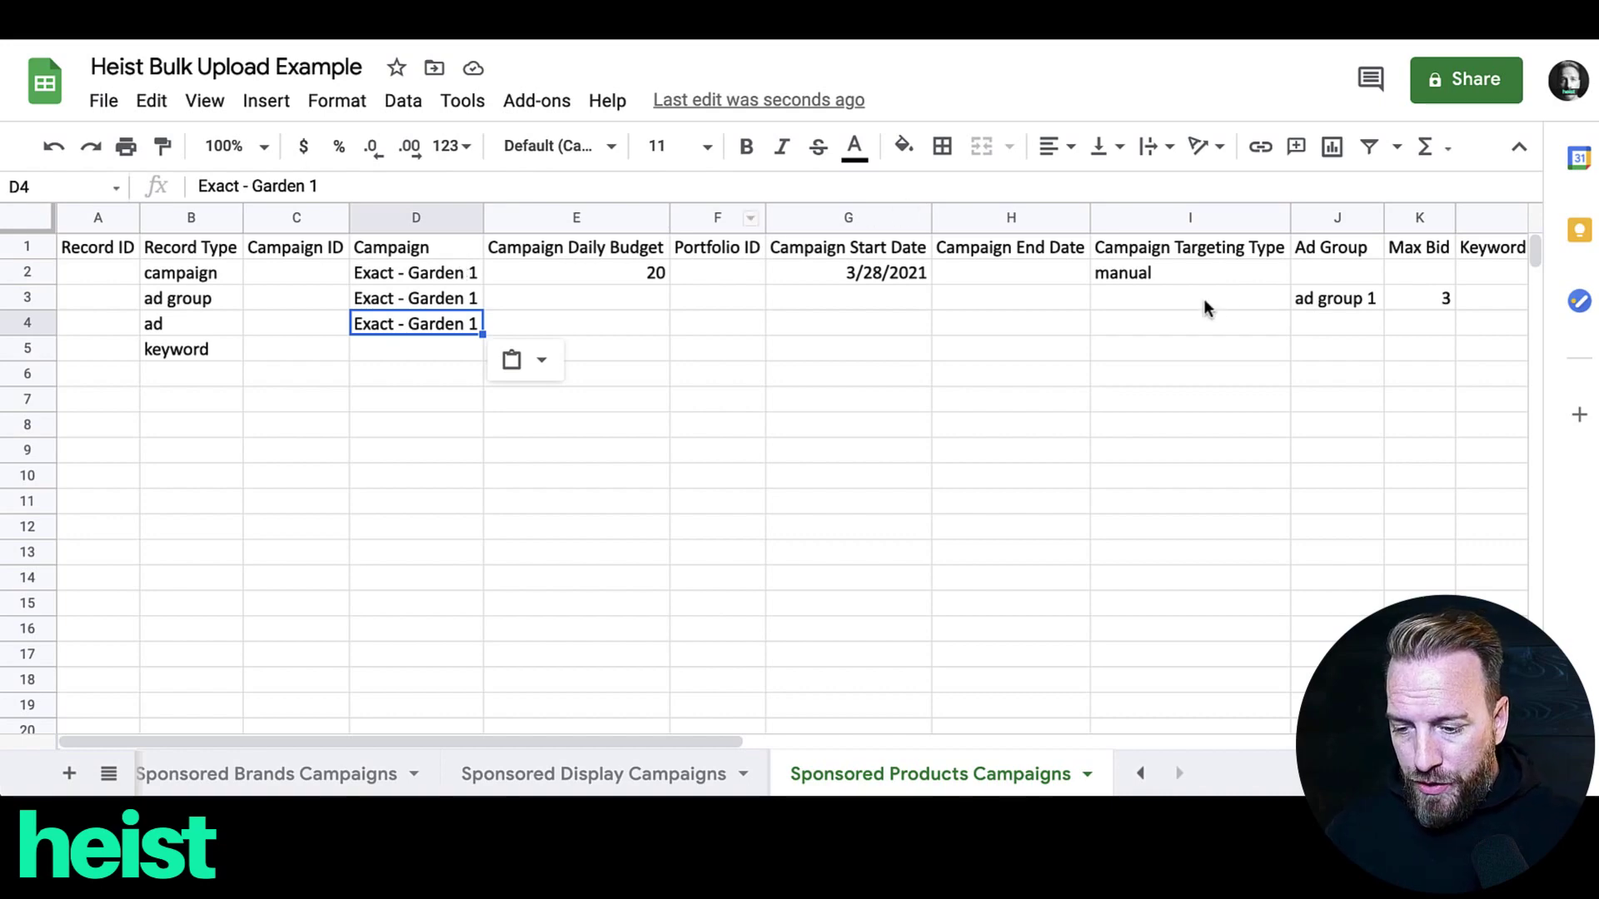
pyautogui.click(1318, 300)
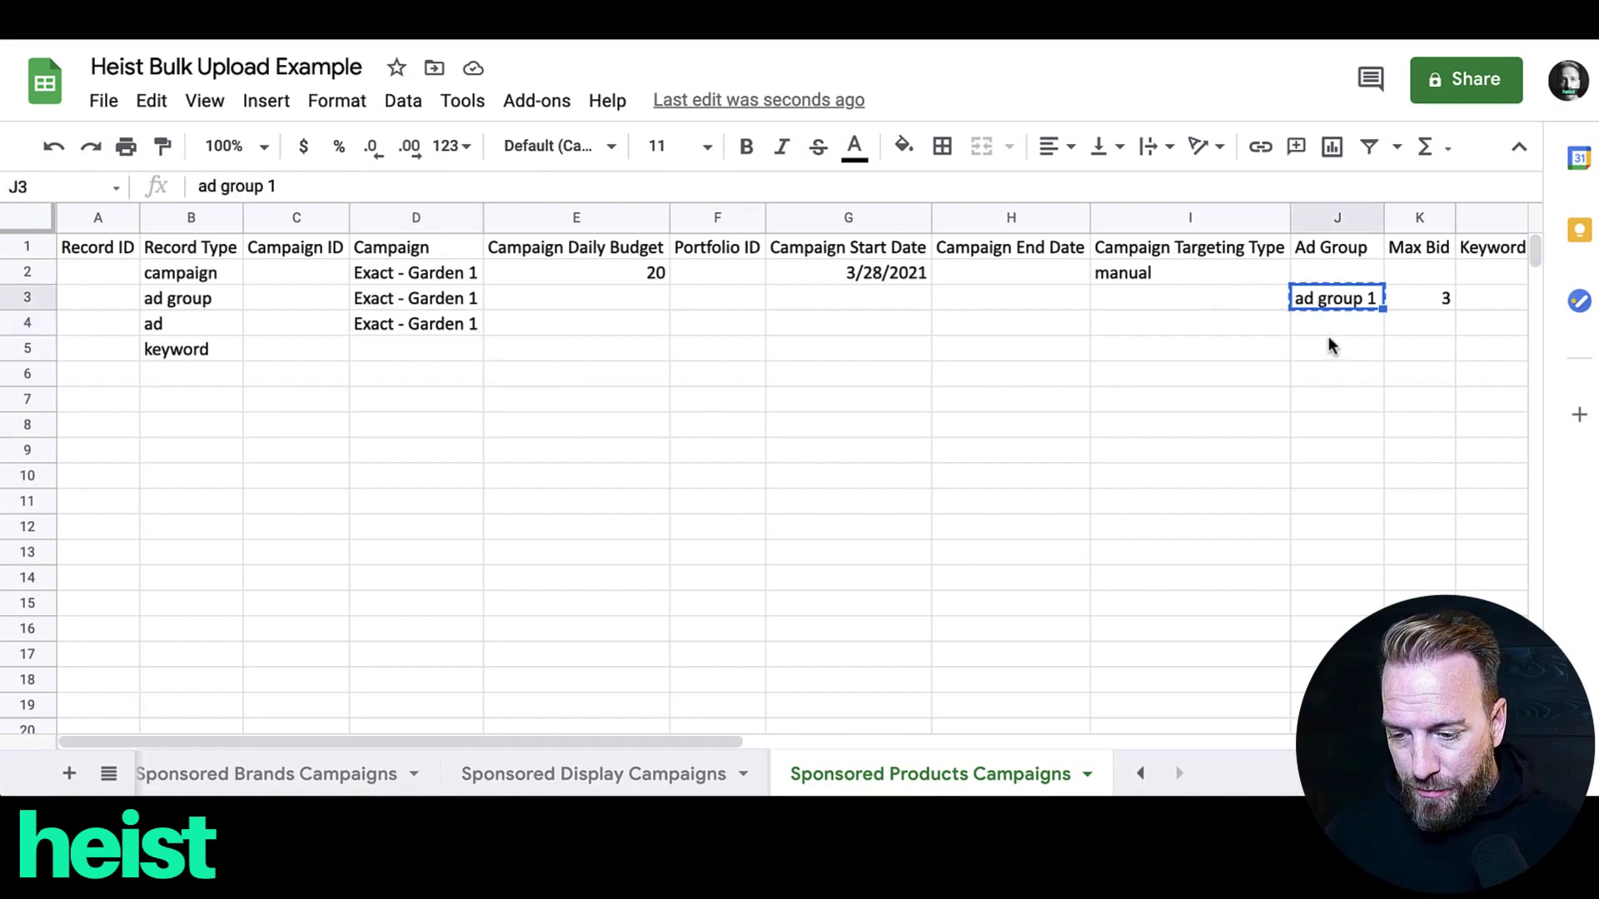
pyautogui.click(1331, 323)
pyautogui.hotkey('ctrl', 'v')
# Step: In the ad row, enter "ASIN" in O4 of a widened SKU column and set Status in R4 to enabled
pyautogui.hscroll(5, 1137, 321)
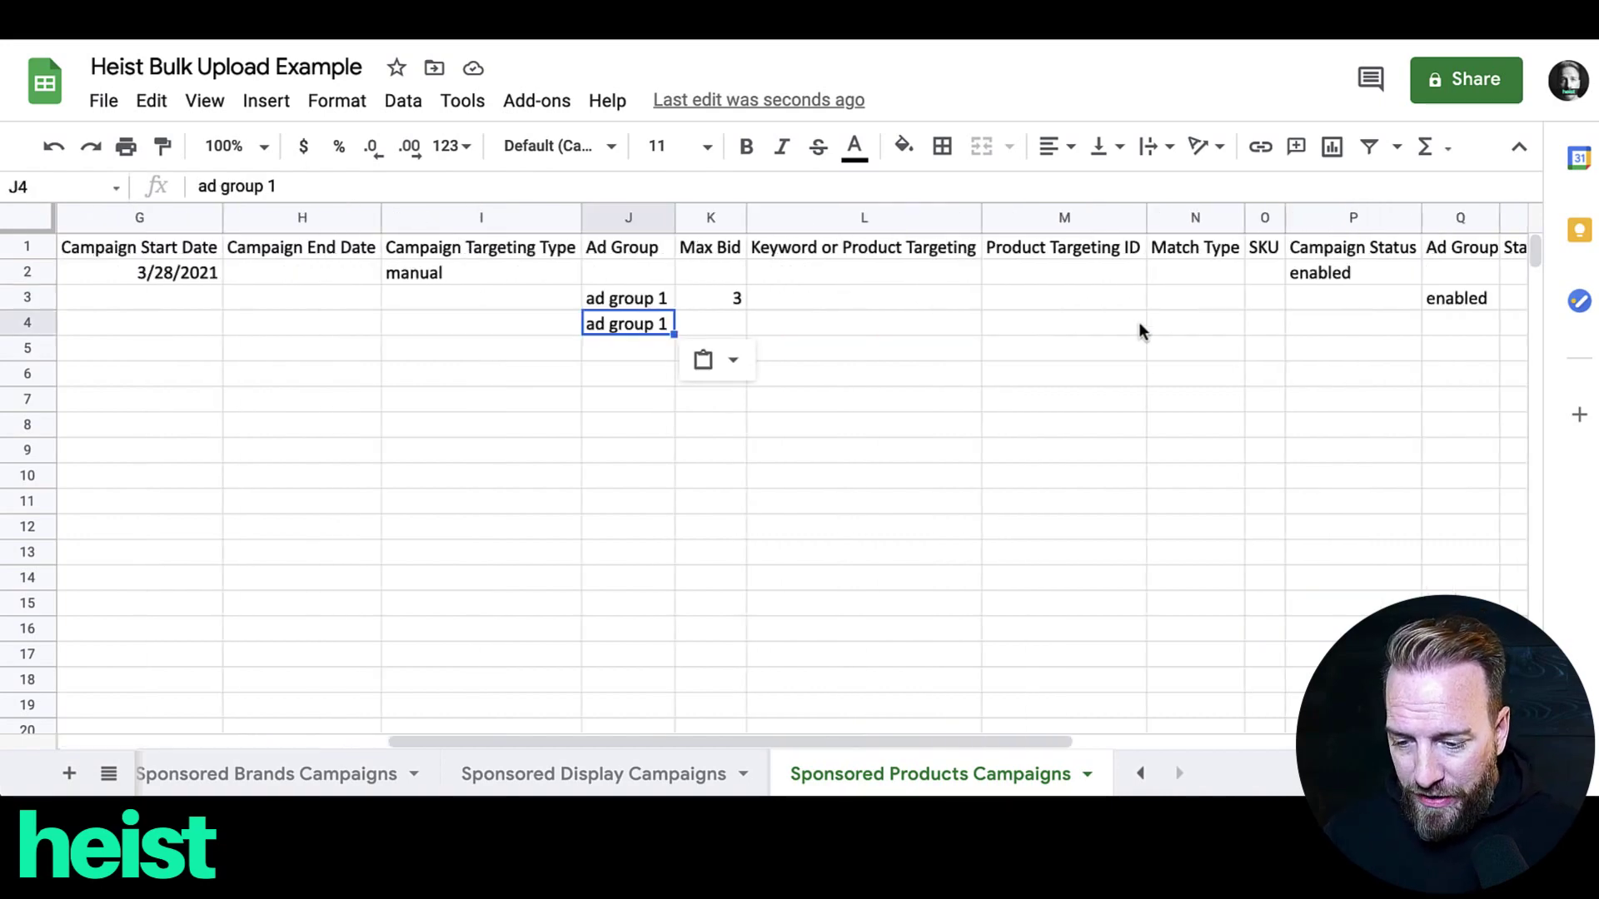
pyautogui.hscroll(2, 1140, 330)
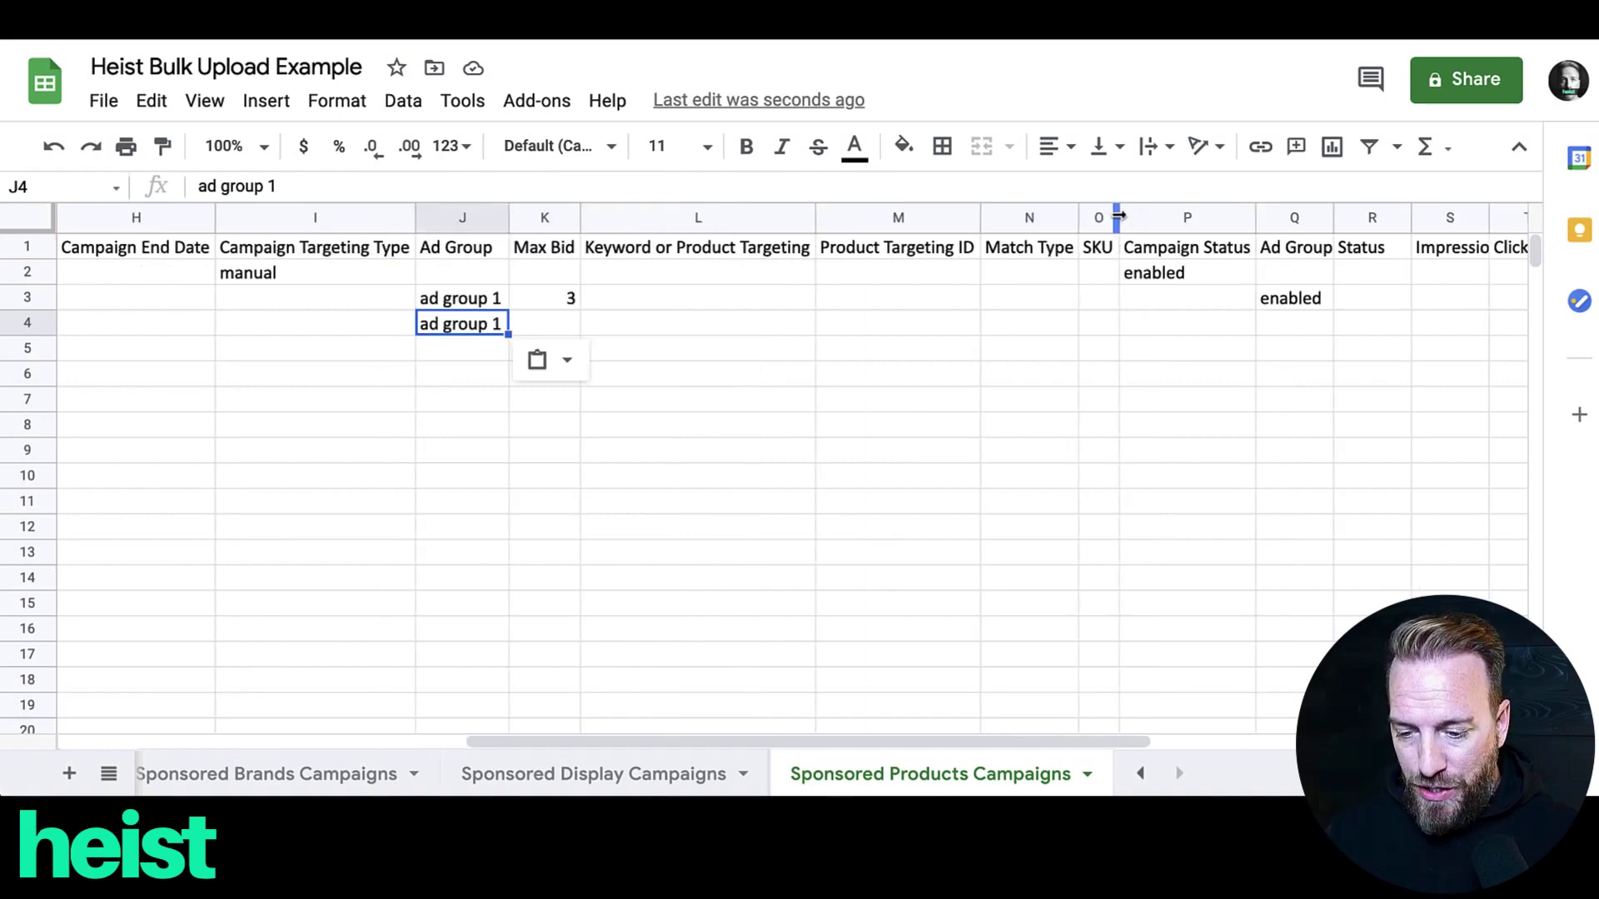
pyautogui.moveTo(1117, 216); pyautogui.dragTo(1246, 218)
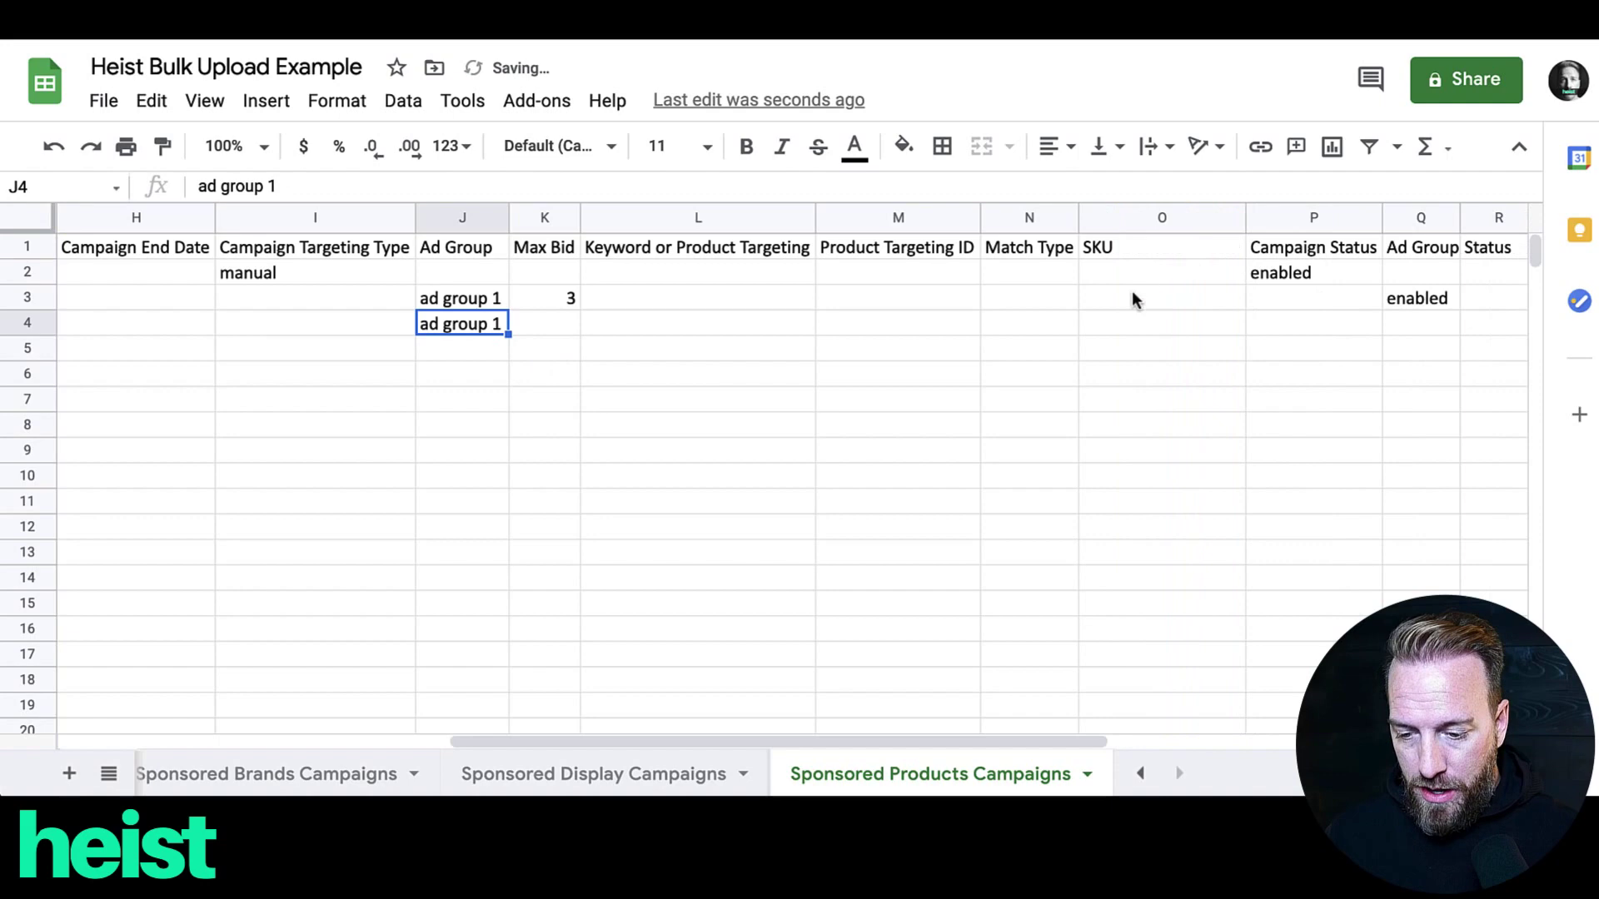
pyautogui.click(1102, 327)
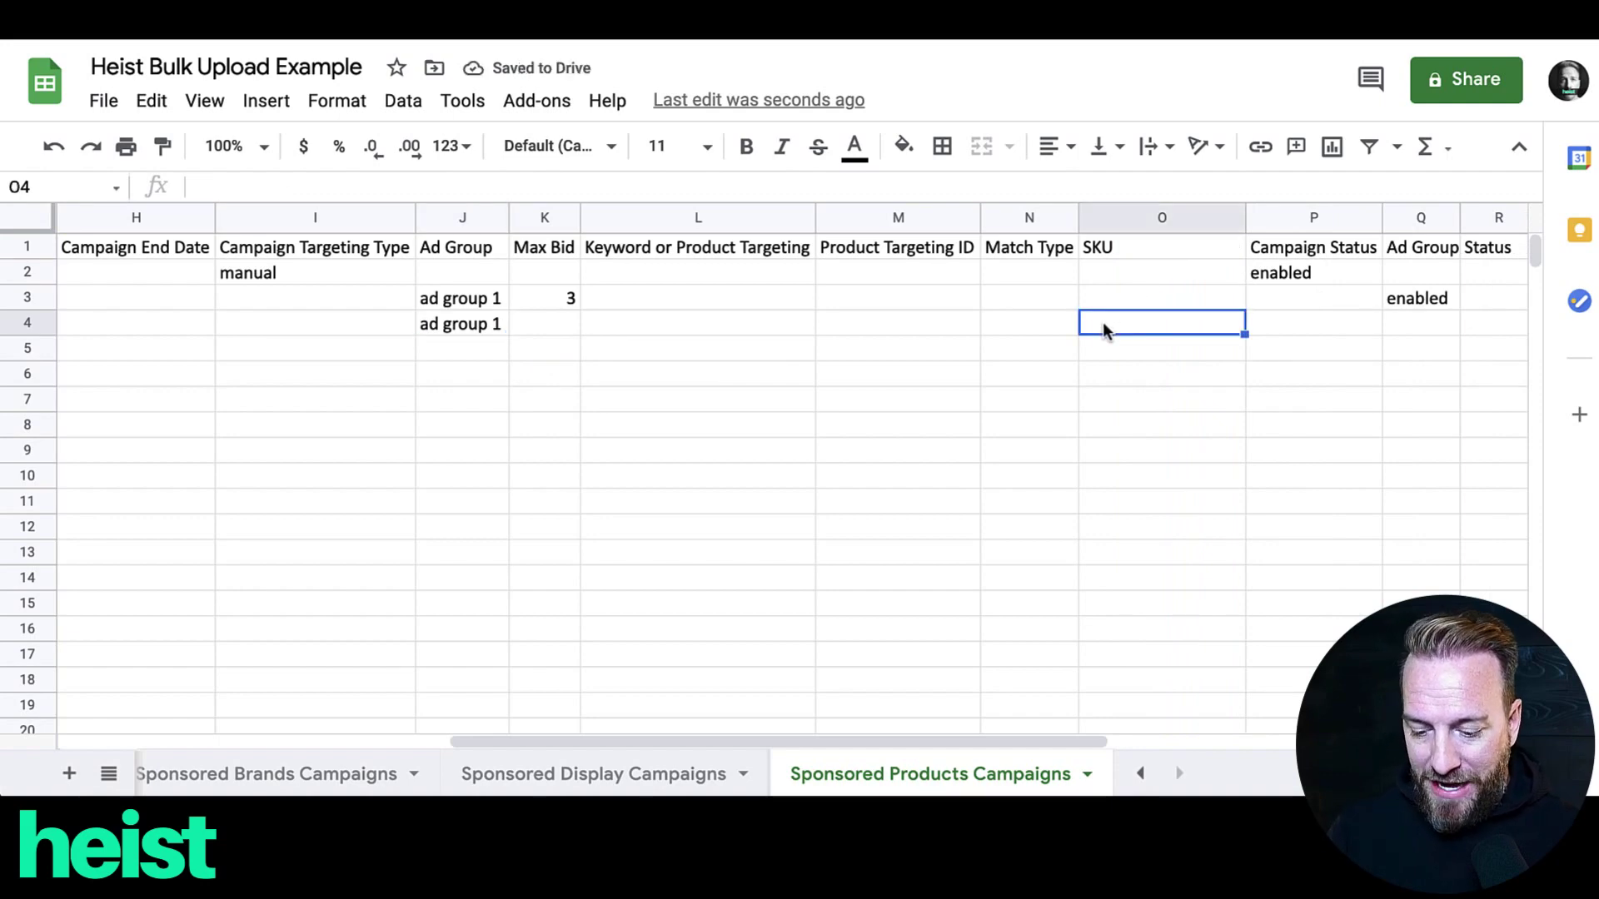
pyautogui.write('ASIN')
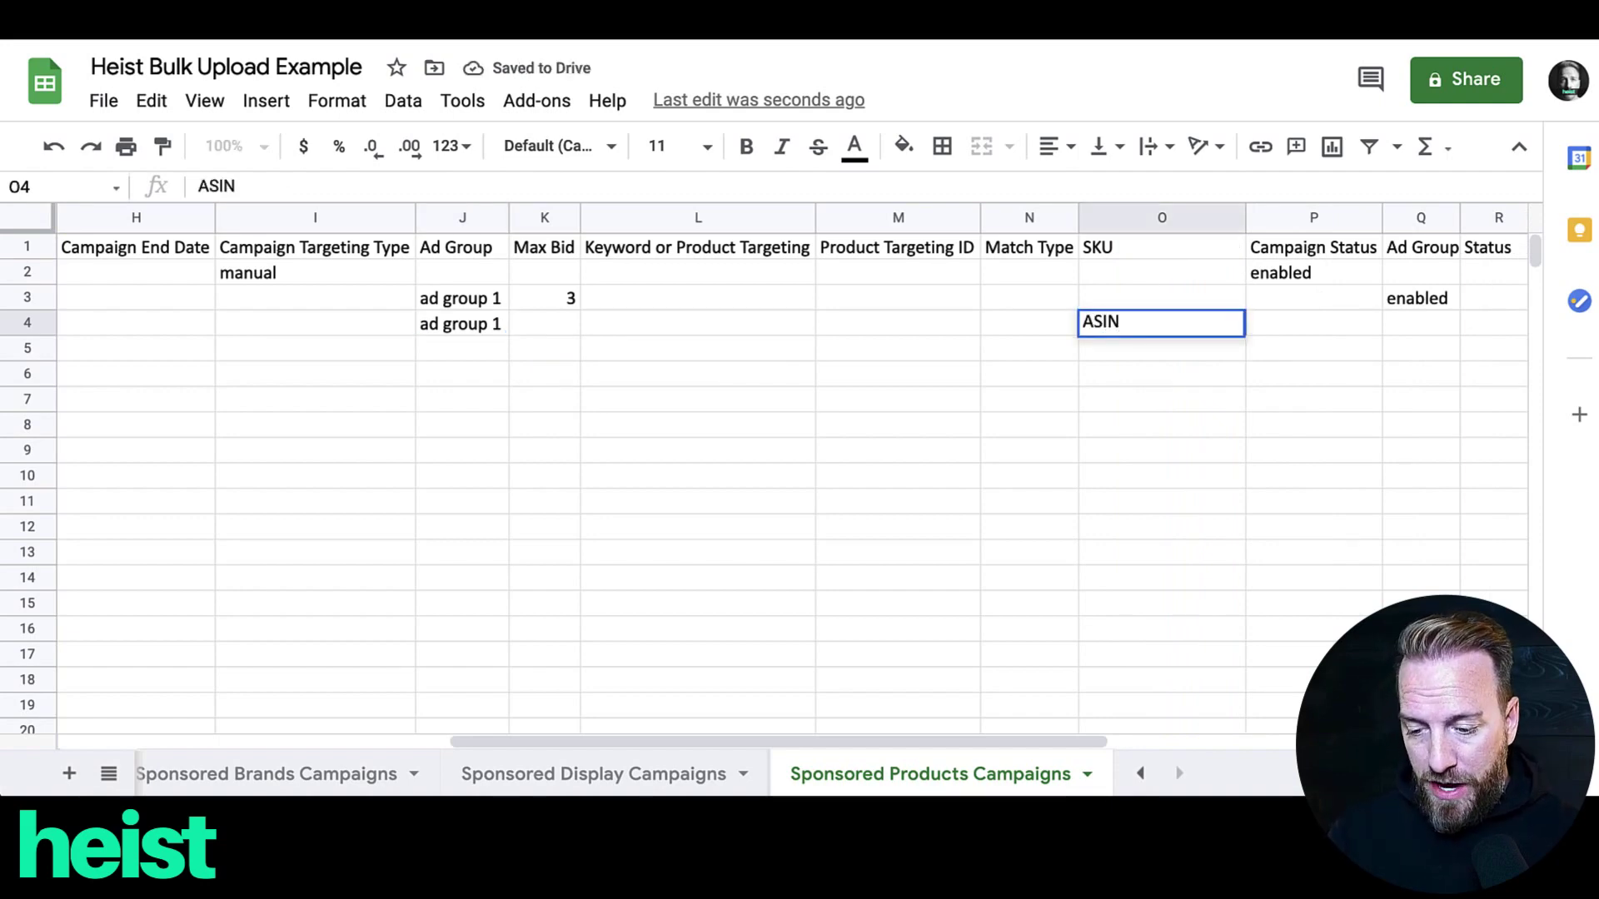
pyautogui.press('Return')
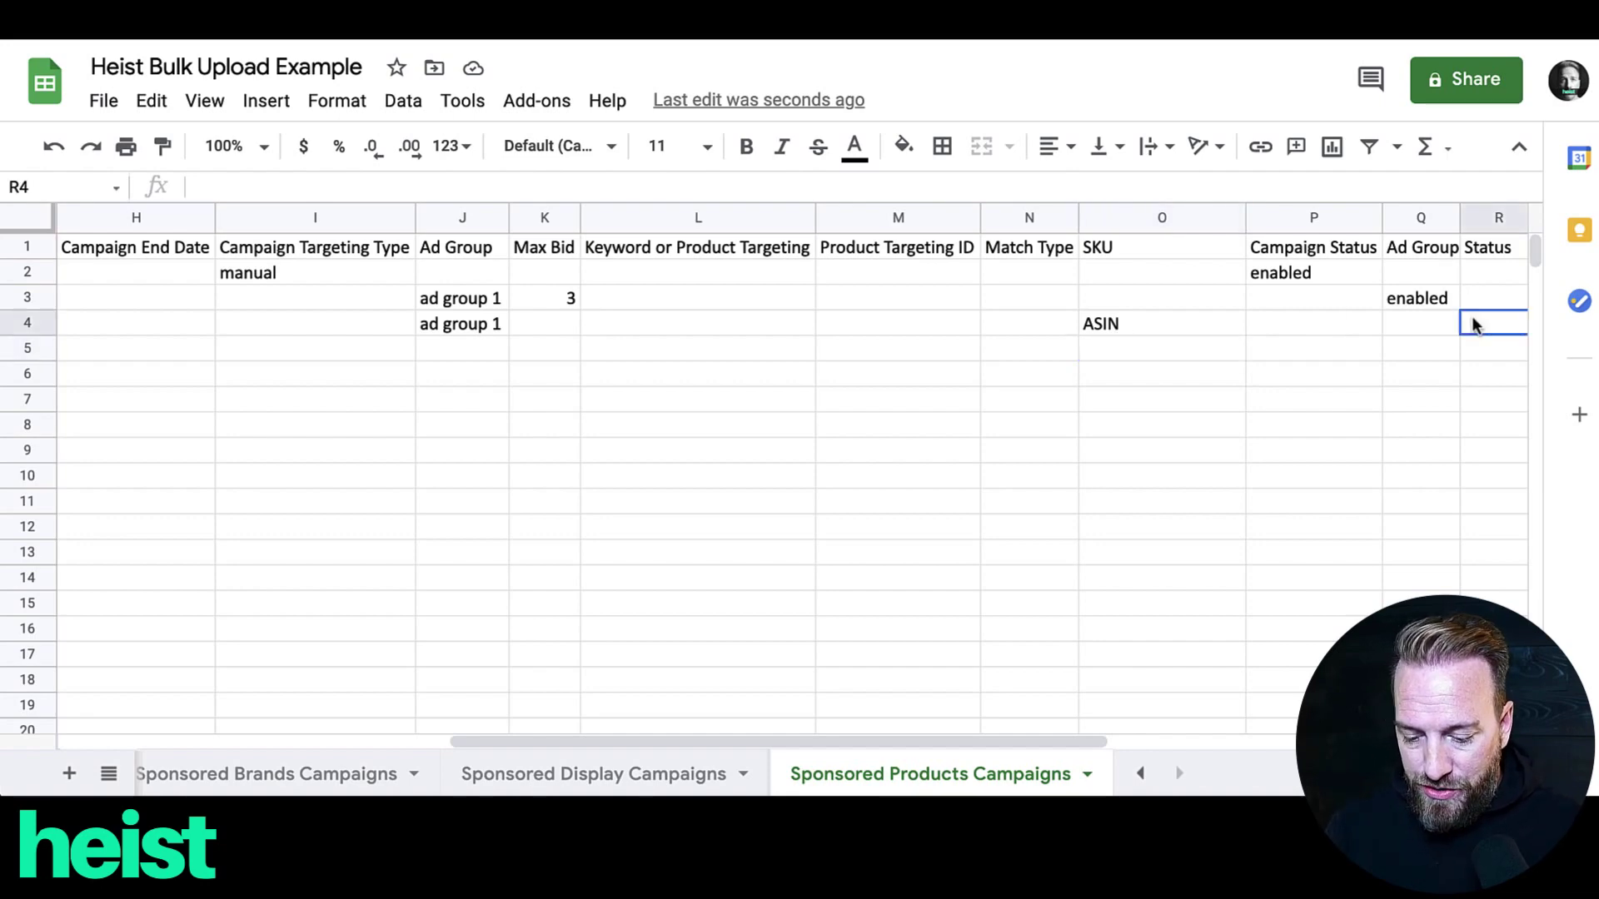
pyautogui.write('enabled')
pyautogui.press('Return')
# Step: Copy the campaign name and "ad group 1" from the ad row into the keyword row at D5 and J5
pyautogui.hscroll(-10, 1271, 425)
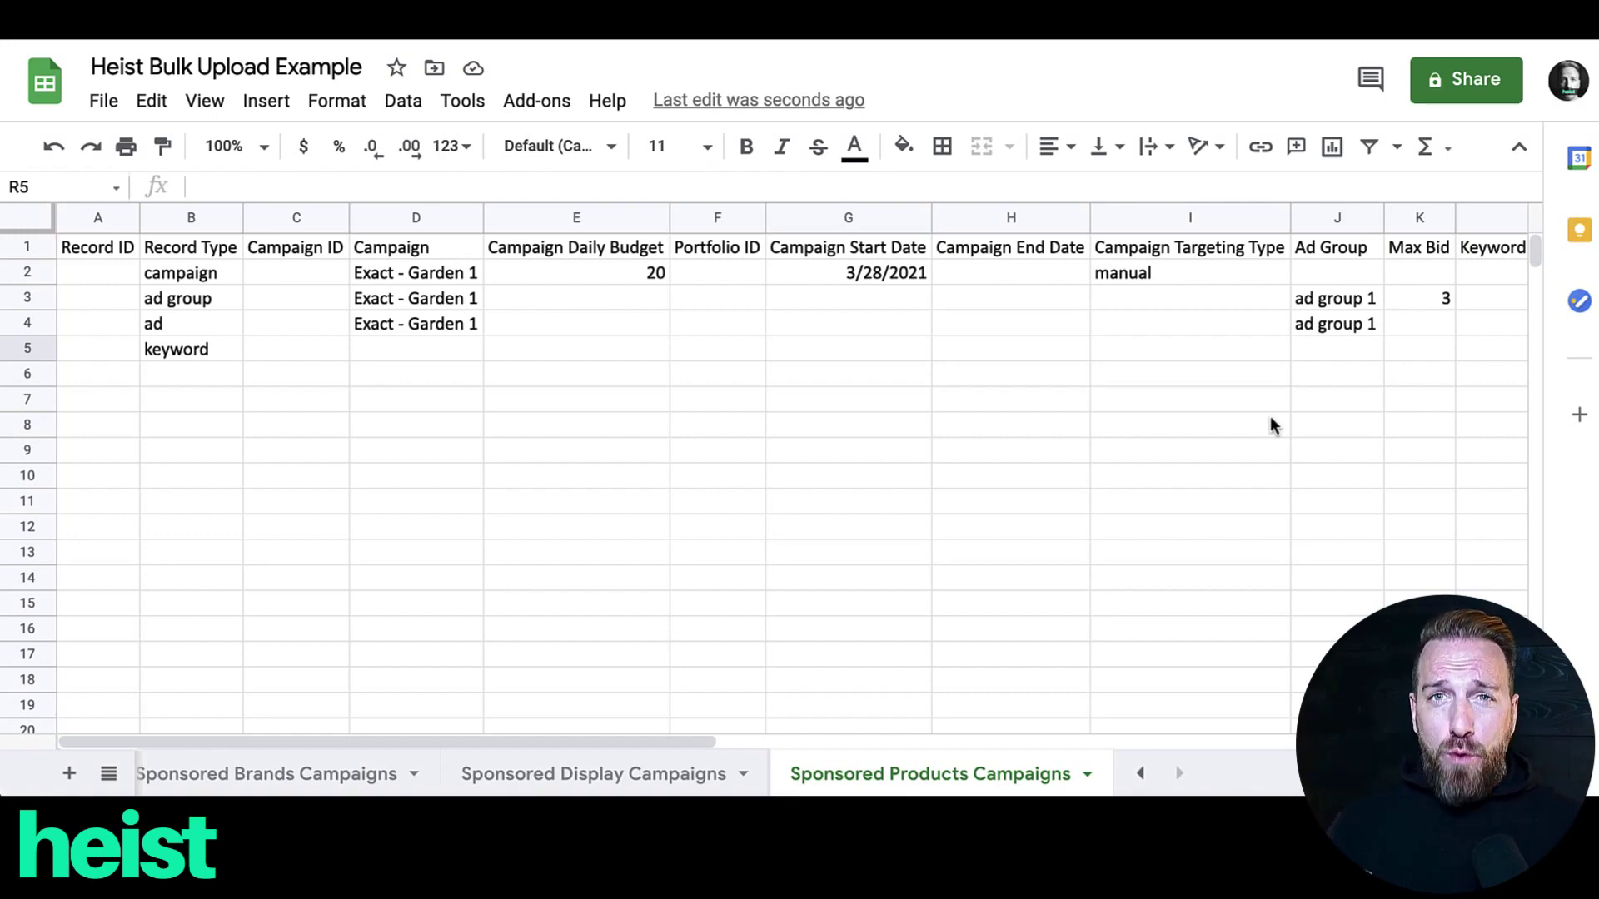
pyautogui.click(1010, 475)
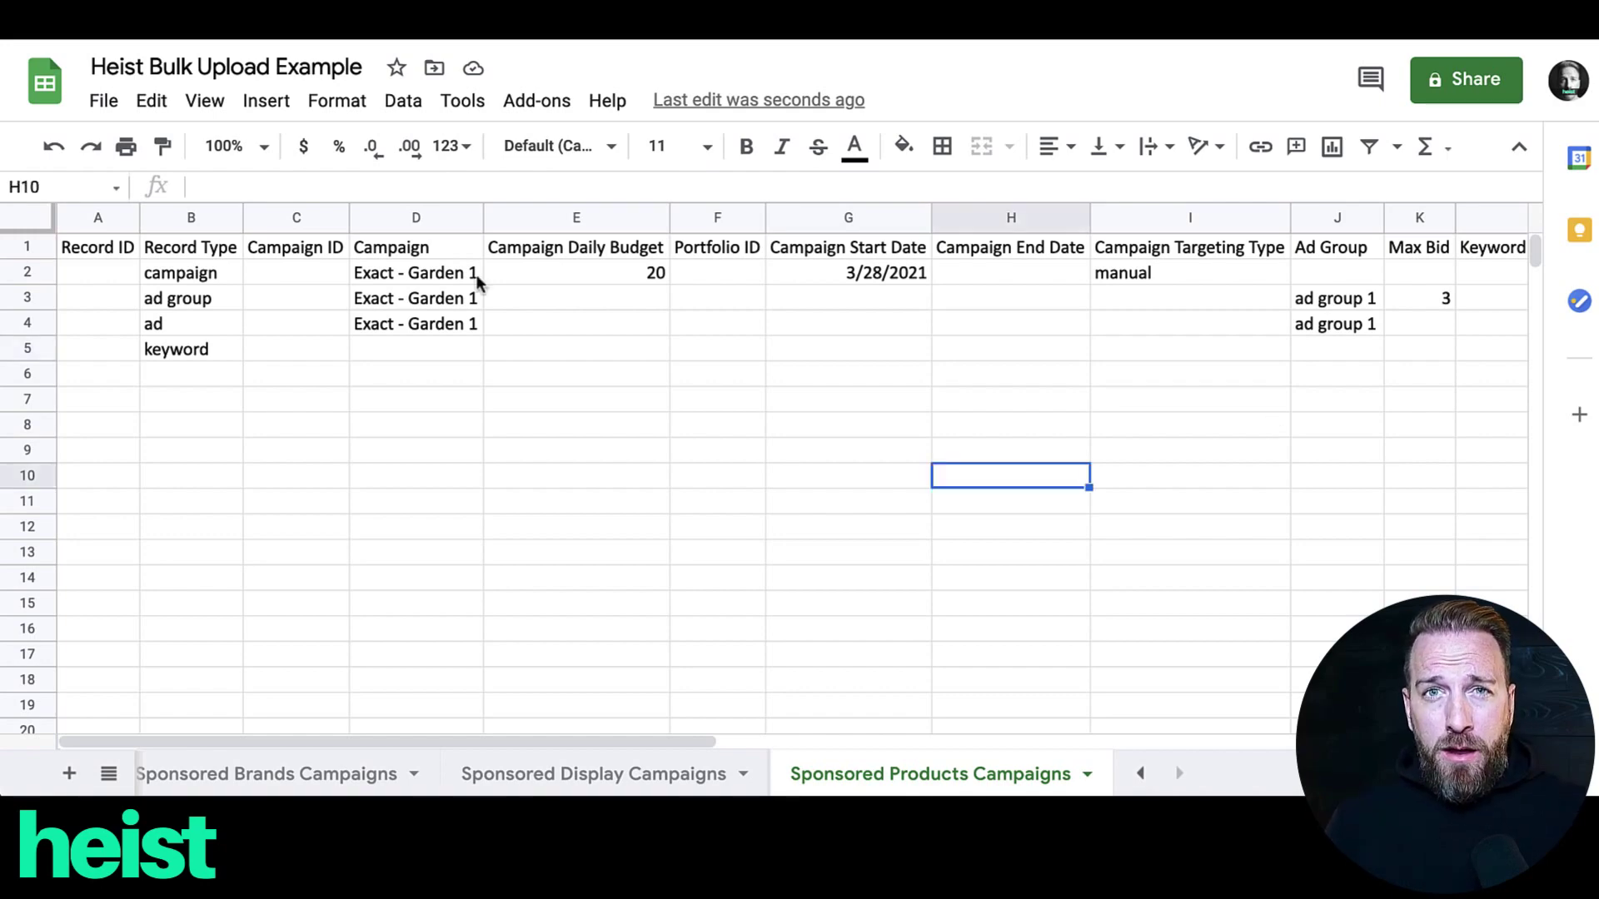
pyautogui.click(413, 326)
pyautogui.hotkey('ctrl', 'c')
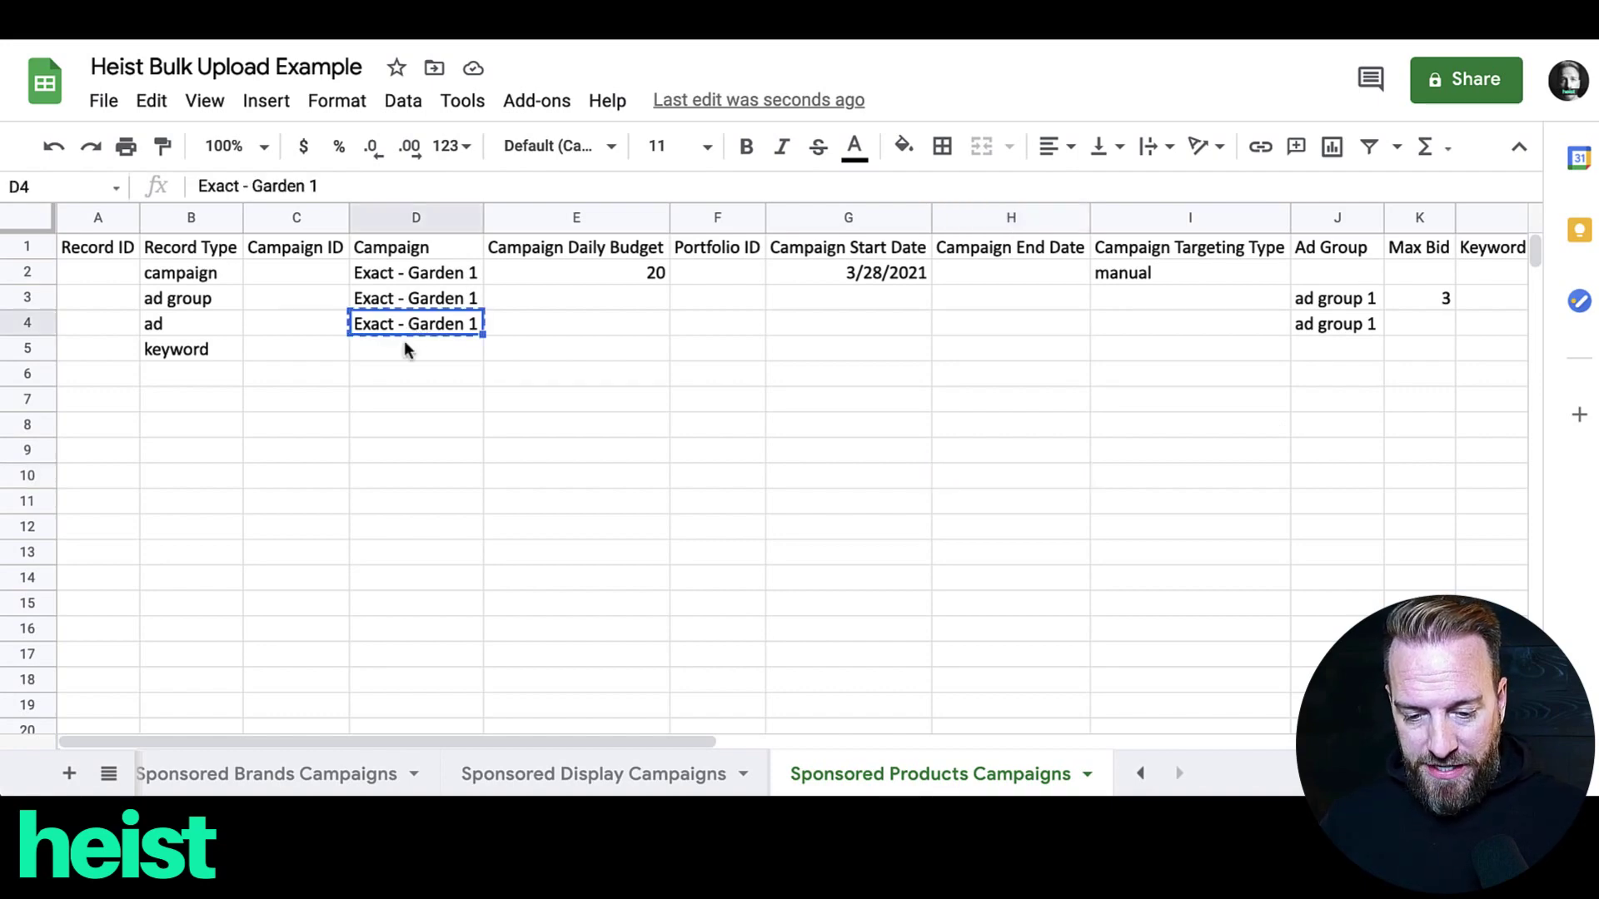
pyautogui.click(407, 349)
pyautogui.hotkey('ctrl', 'v')
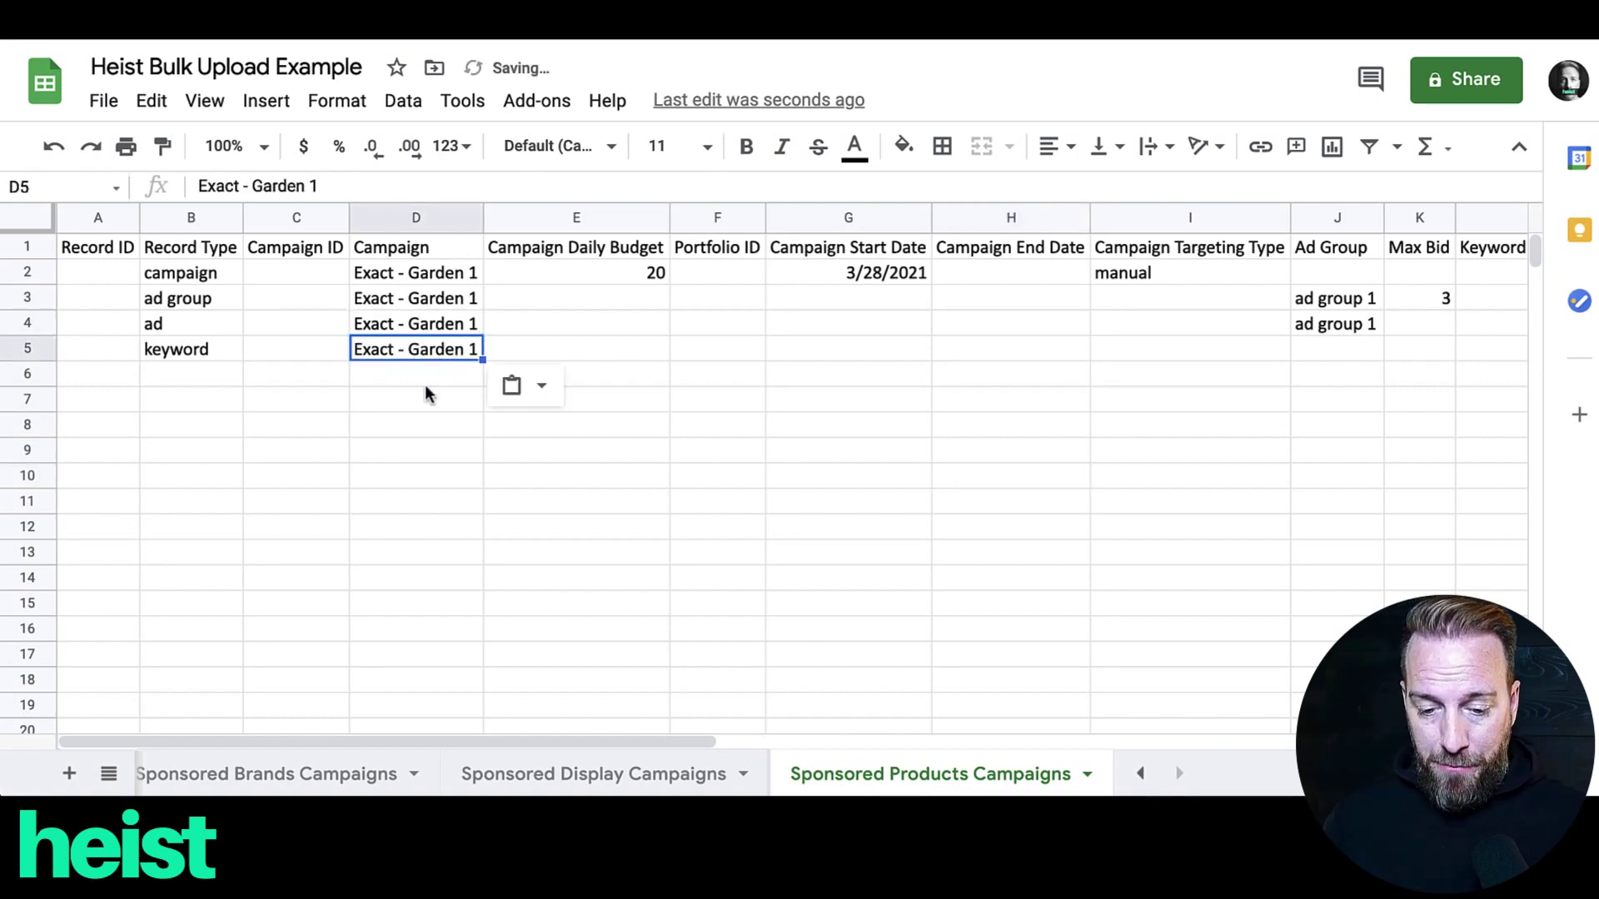
pyautogui.click(441, 435)
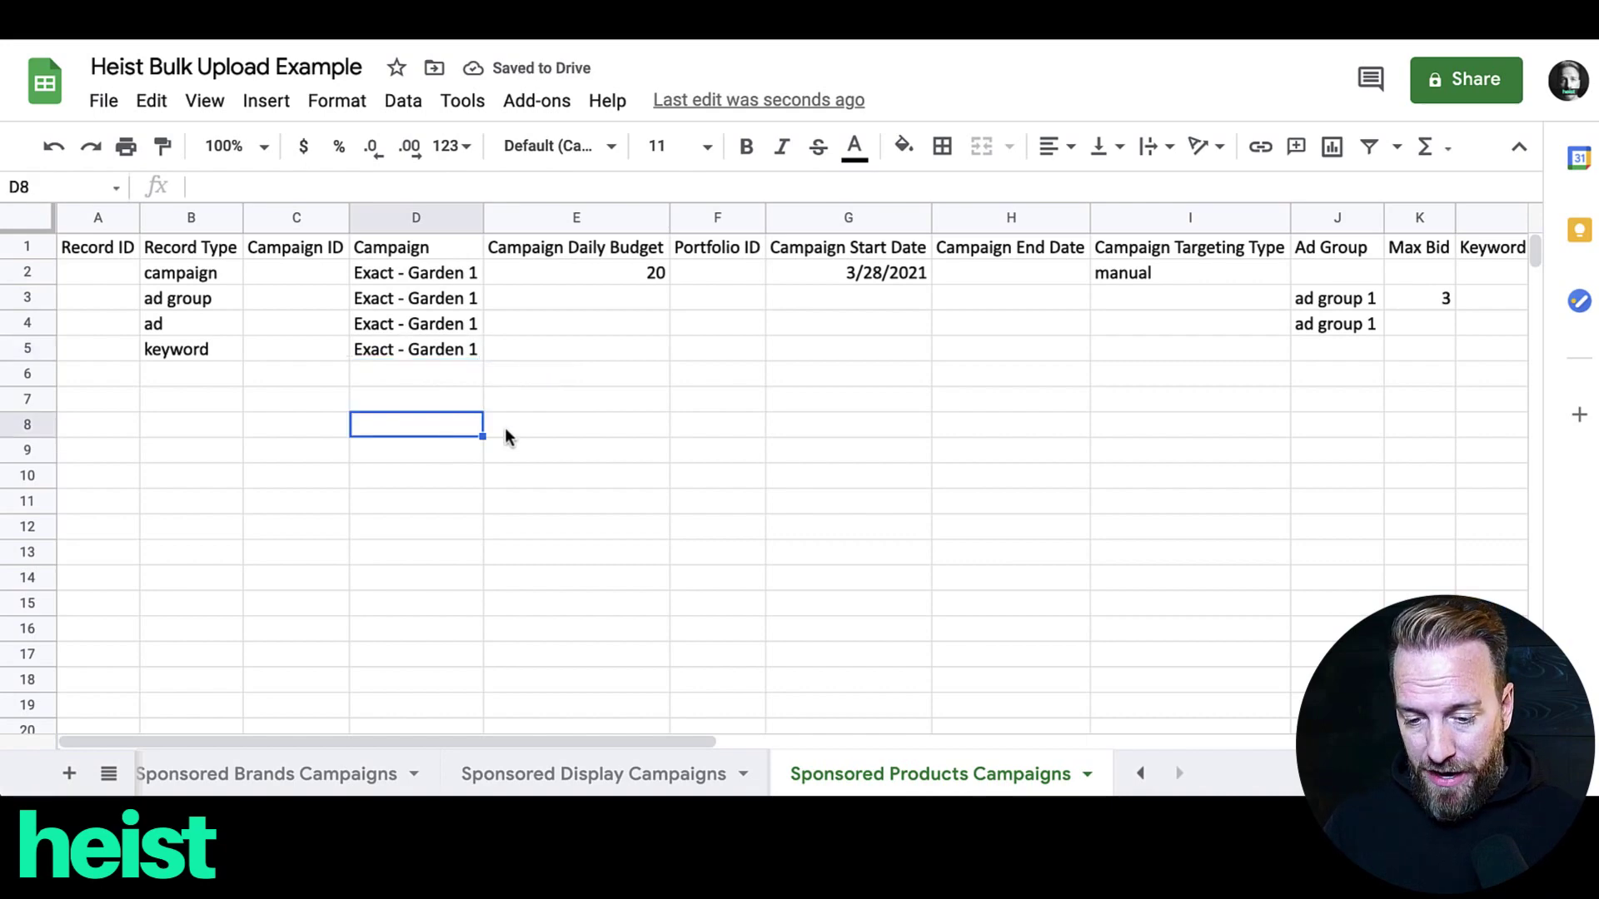
pyautogui.click(1325, 328)
pyautogui.click(1323, 350)
pyautogui.hotkey('ctrl', 'v')
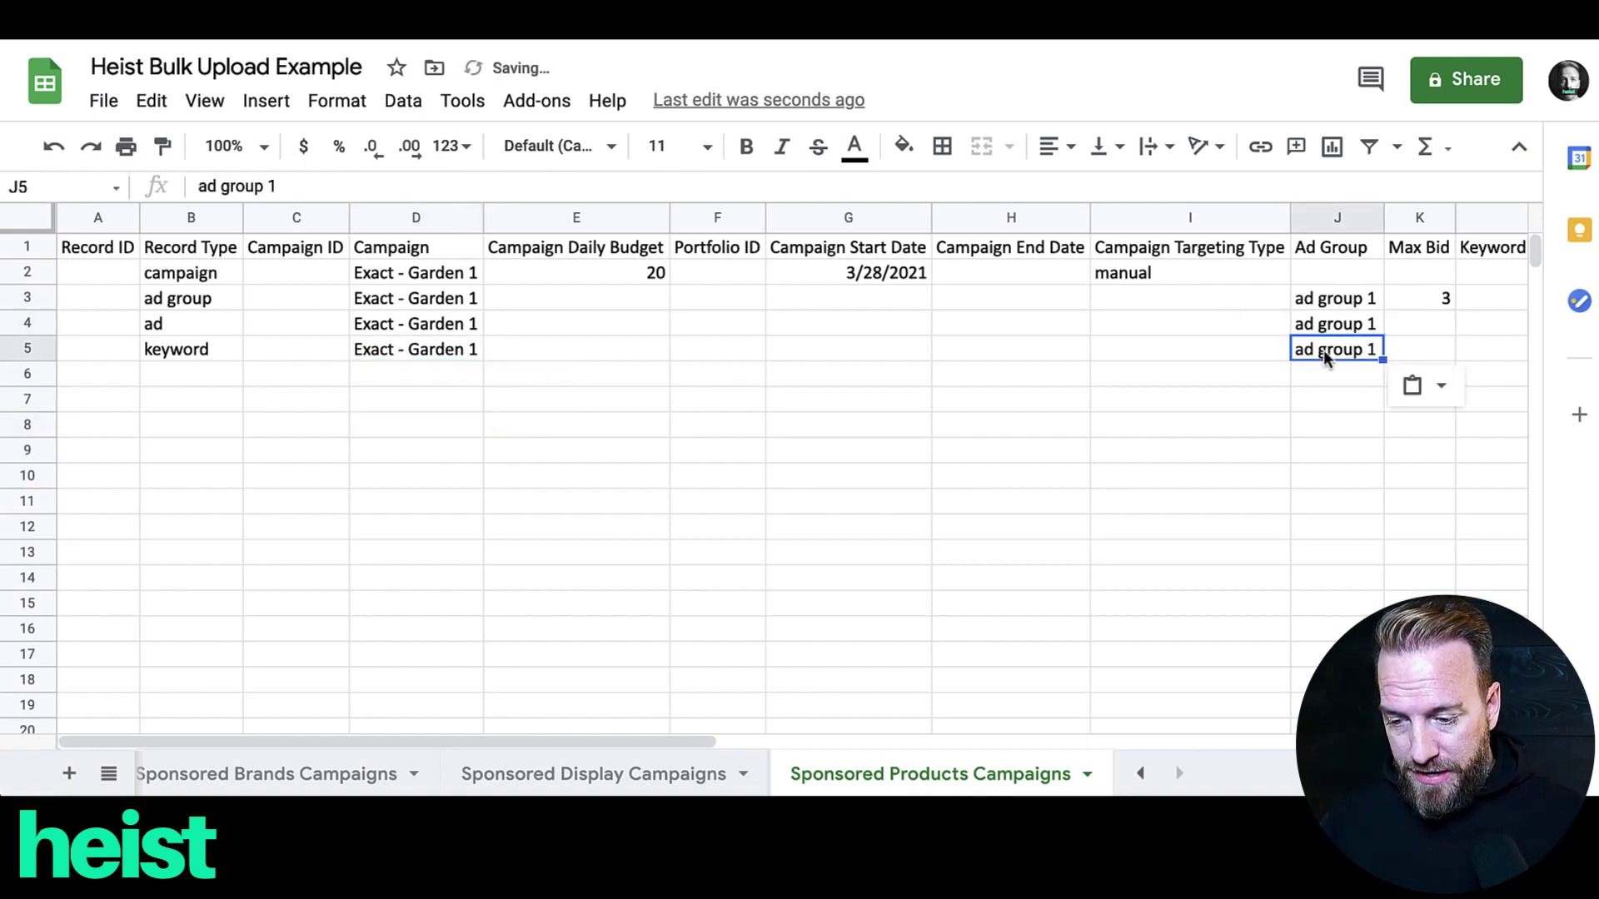
# Step: Set Max Bid in K5 to 3 for the keyword row
pyautogui.hscroll(1, 1228, 369)
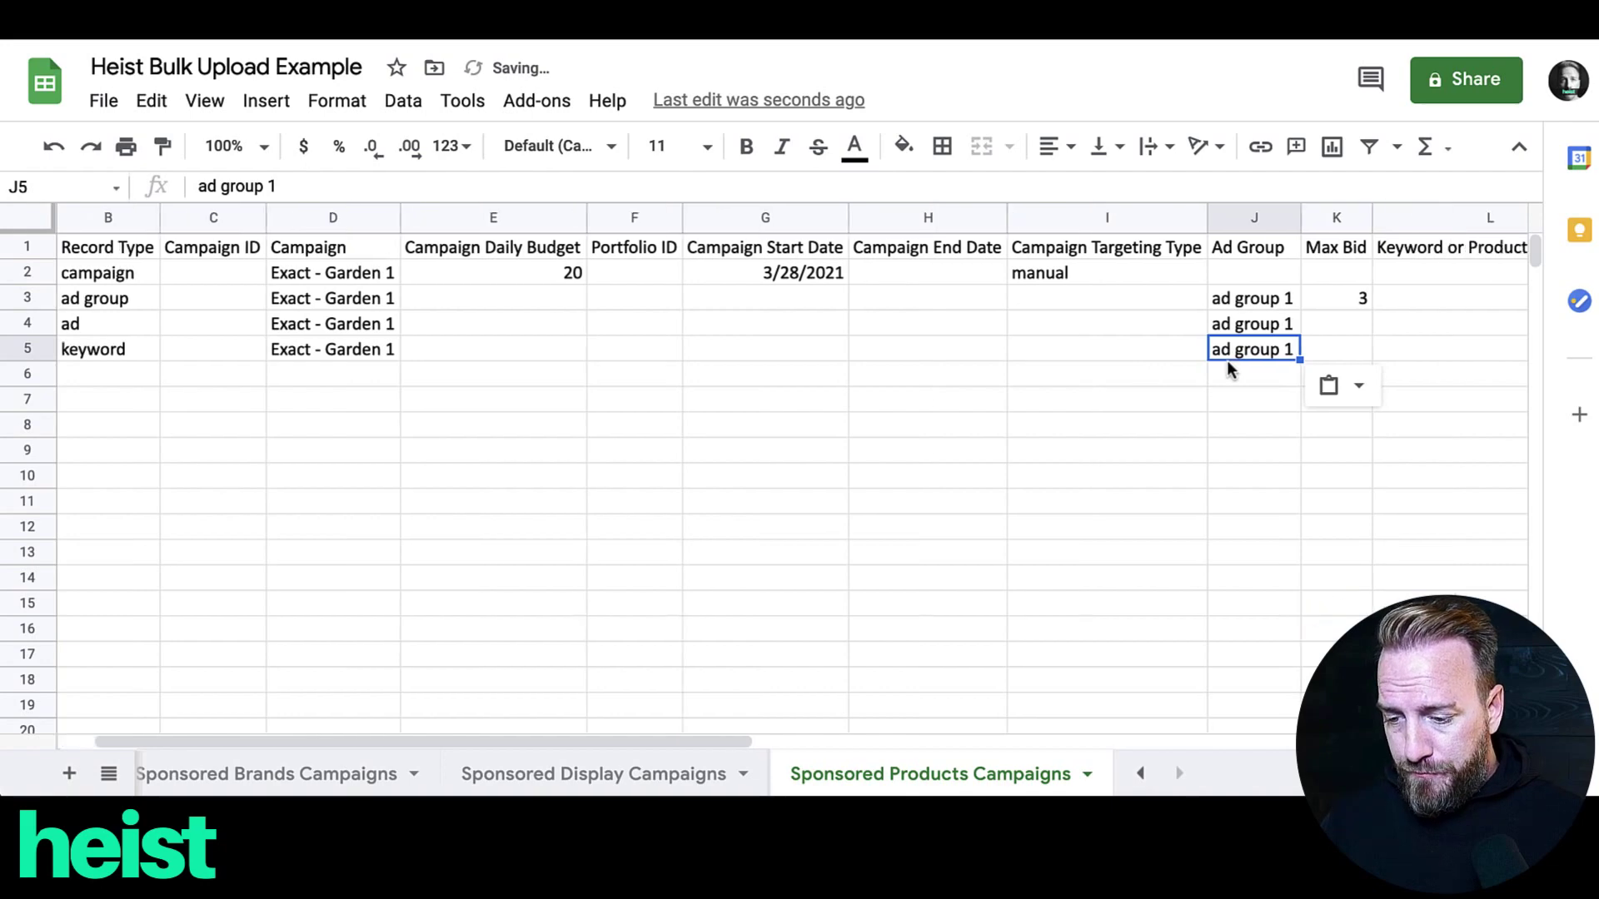
pyautogui.click(1320, 350)
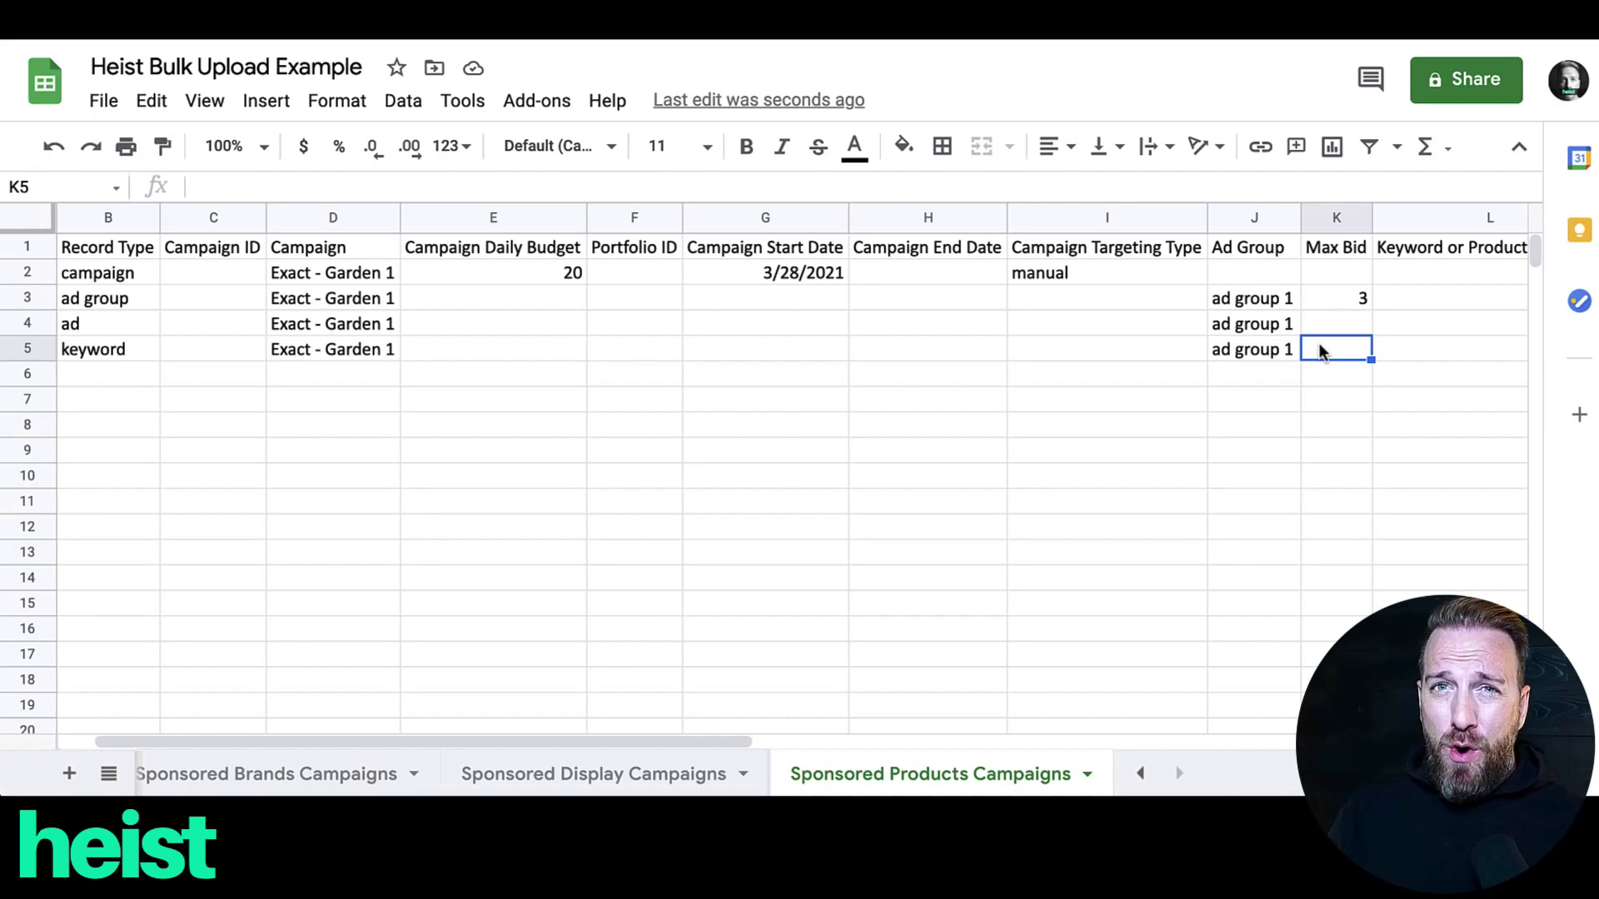
pyautogui.write('3')
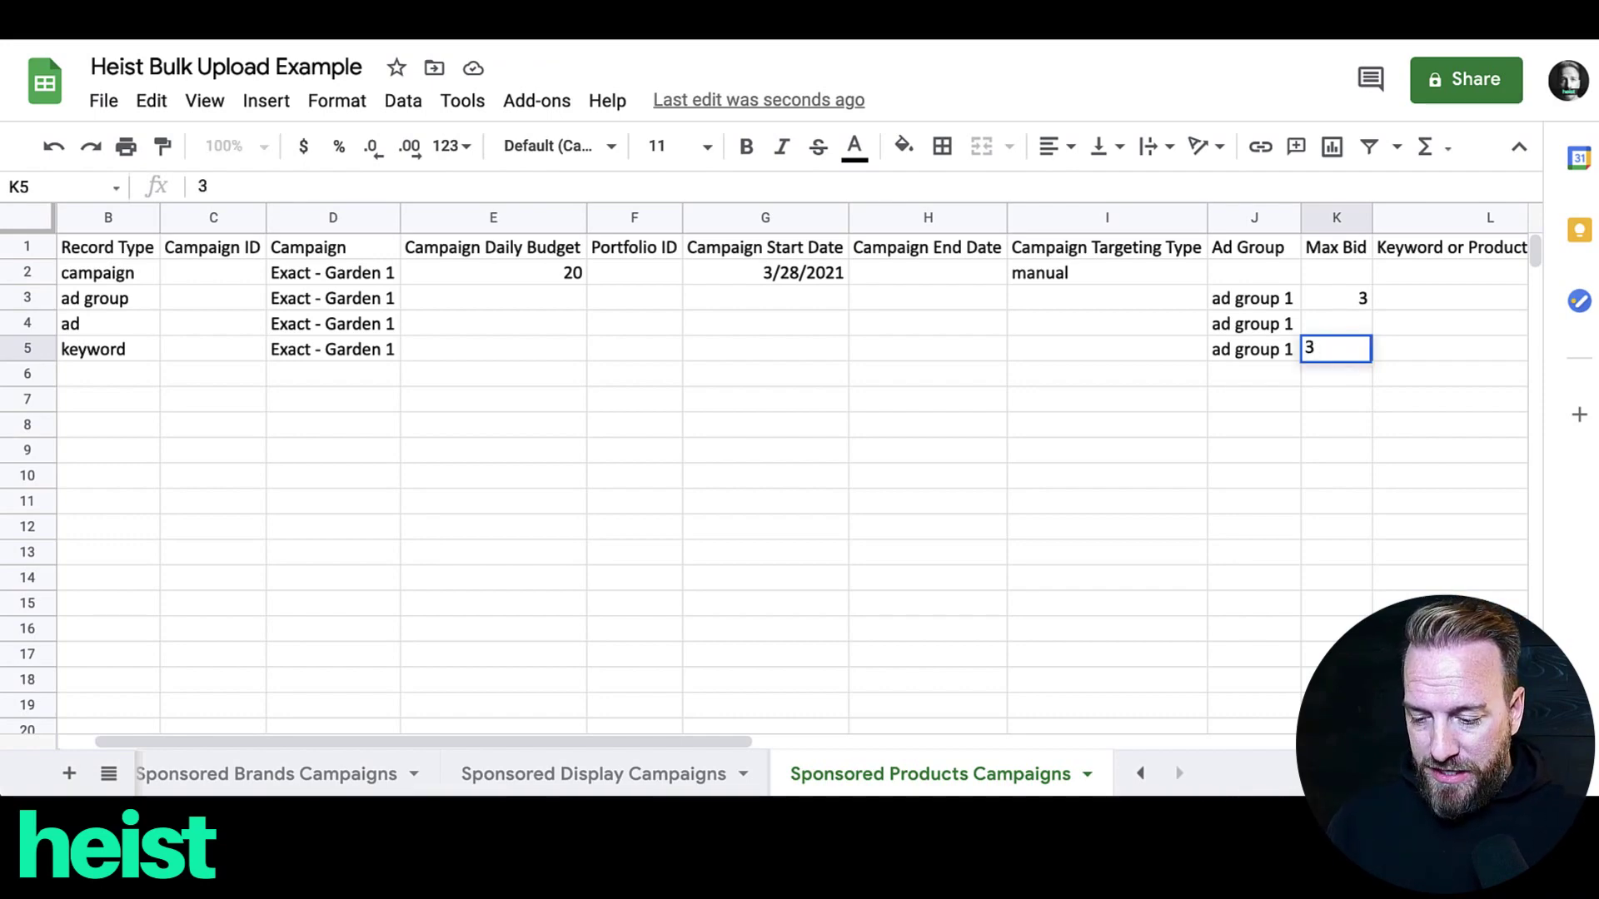
pyautogui.press('Return')
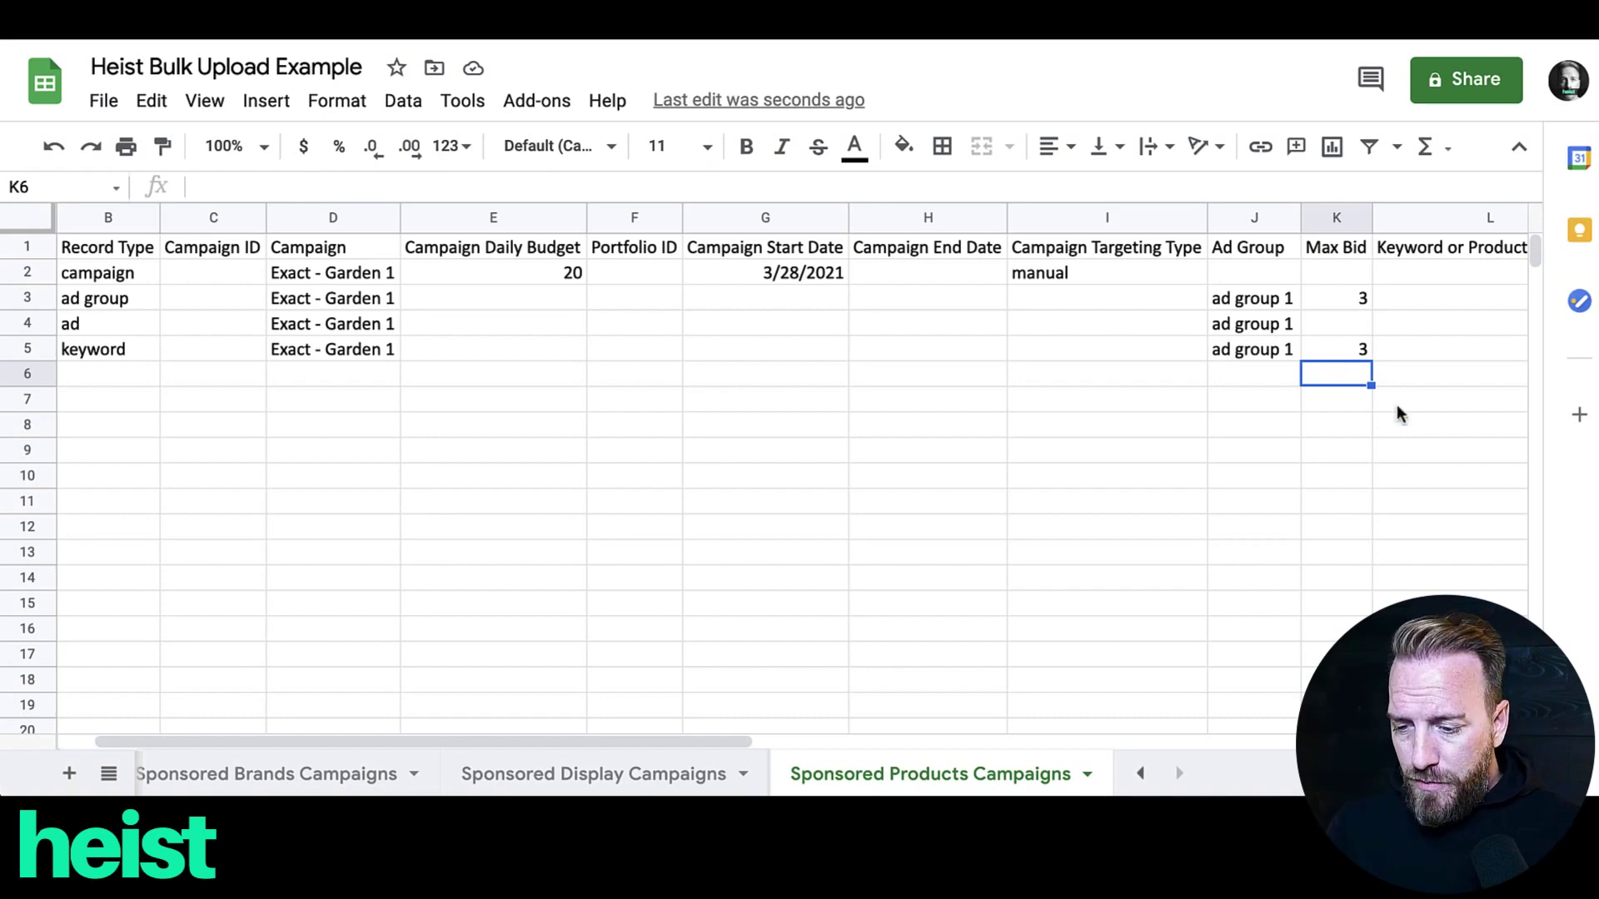
# Step: Paste the keywords gardening, garden tools, gardening tool set, gardening tools and garden tool into L5:L9 of the Keyword or Product Targeting column
pyautogui.hscroll(3, 1467, 420)
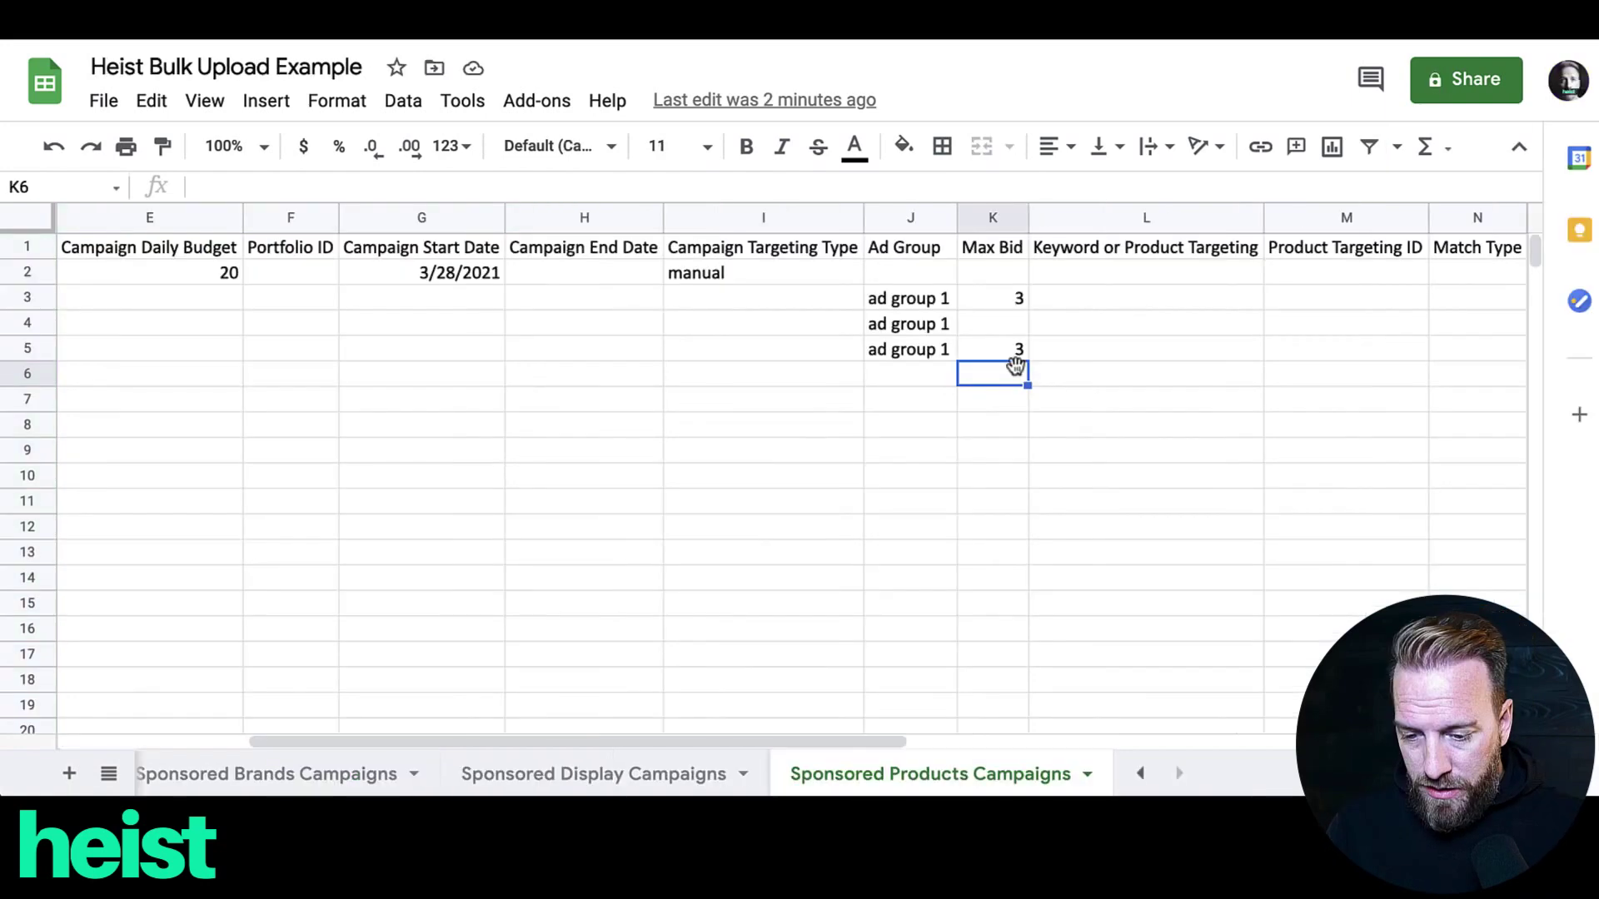
pyautogui.click(1063, 348)
pyautogui.write('gardening garden tools gardening tool set gardening tools garden tool')
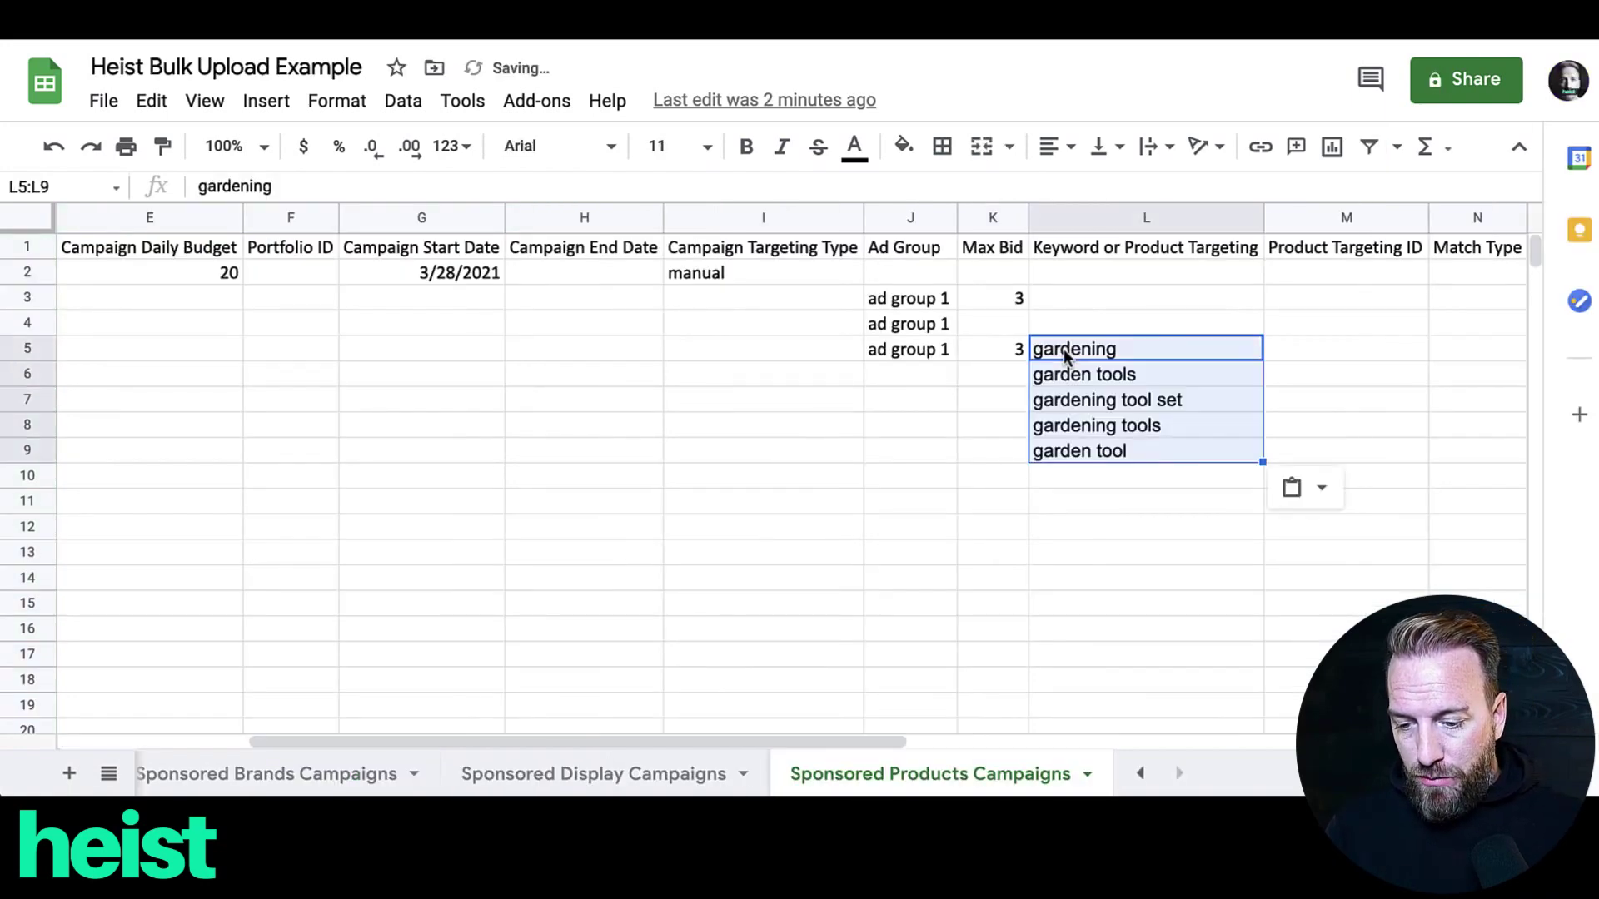
pyautogui.click(966, 428)
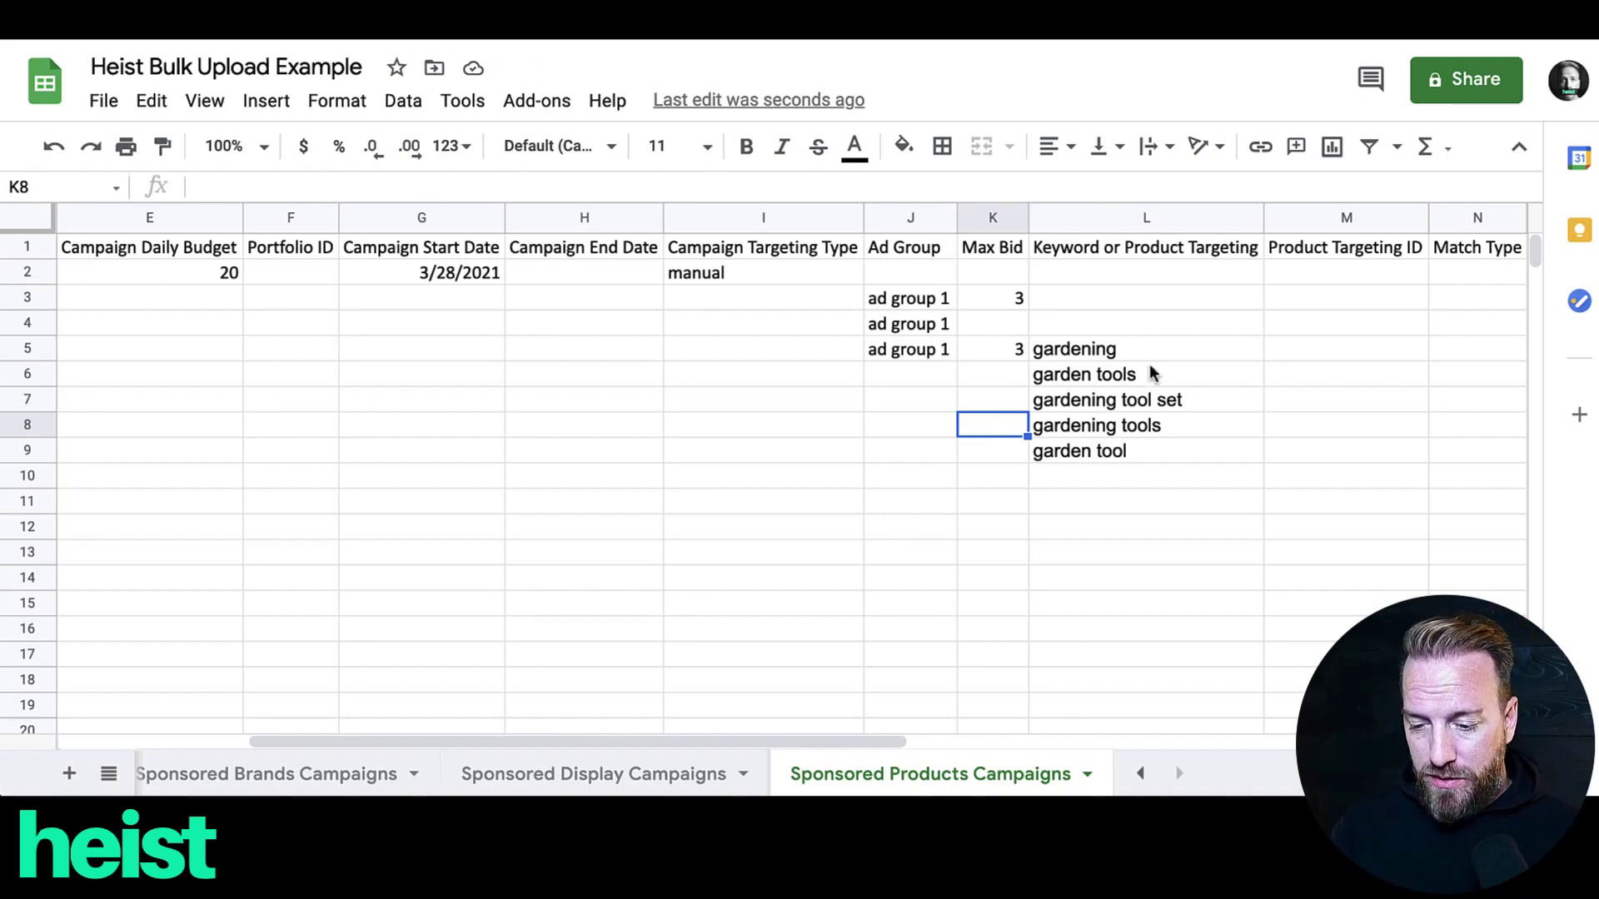
# Step: Enter "exact" as Match Type in N5 and fill it down to N9 for all five keywords
pyautogui.click(1199, 357)
pyautogui.press('Right')
pyautogui.press('Right')
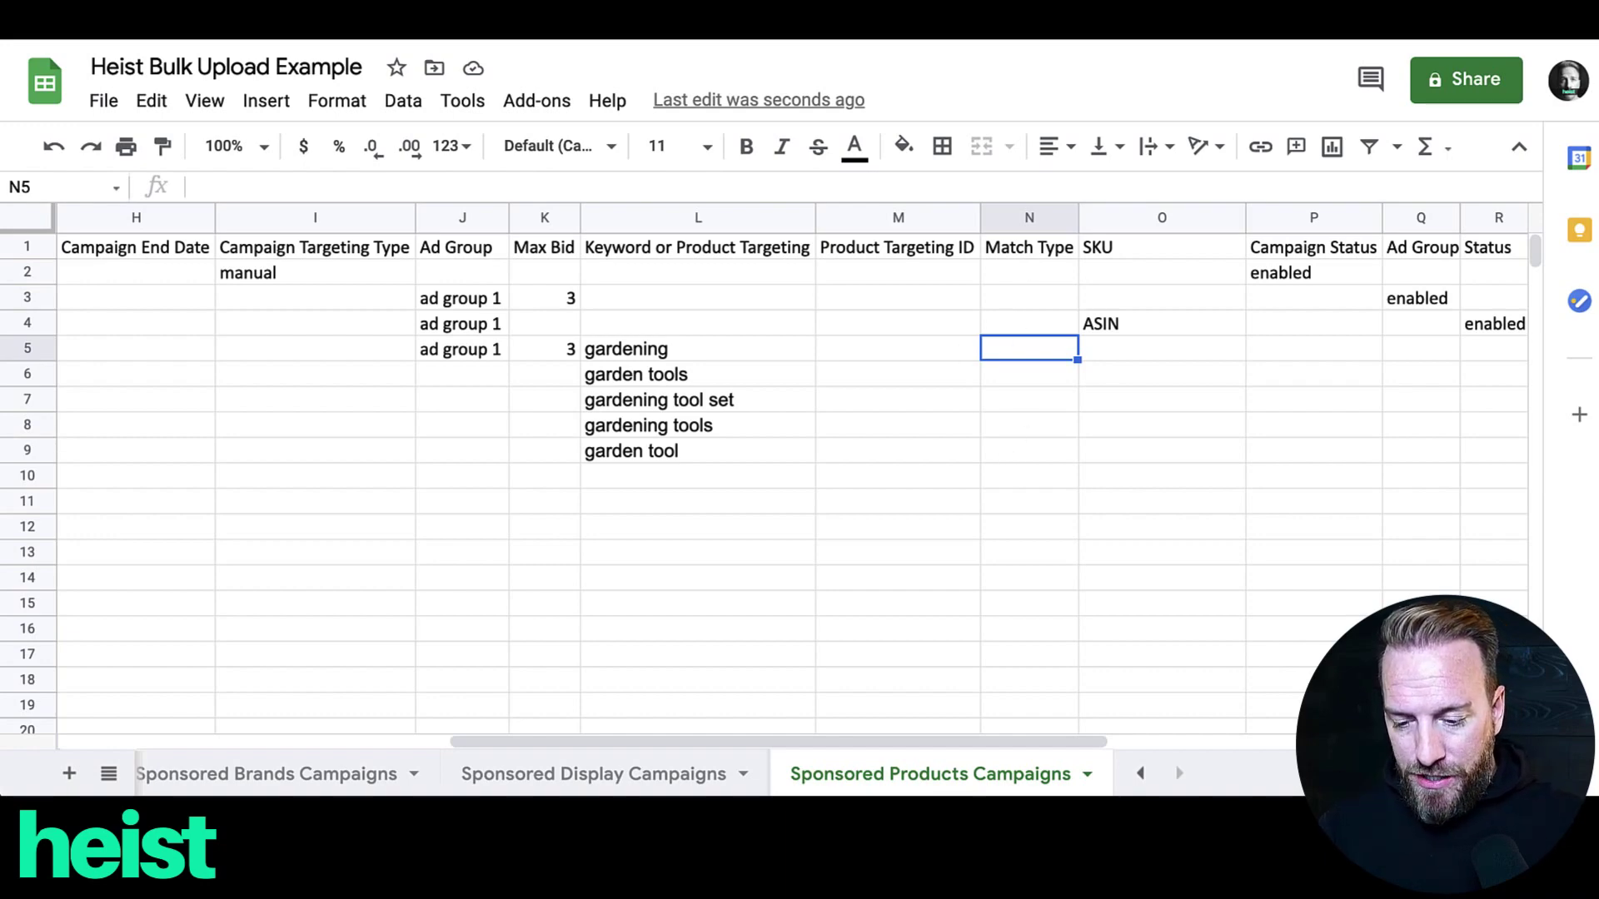
pyautogui.write('ex')
pyautogui.press('BackSpace')
pyautogui.write('xact')
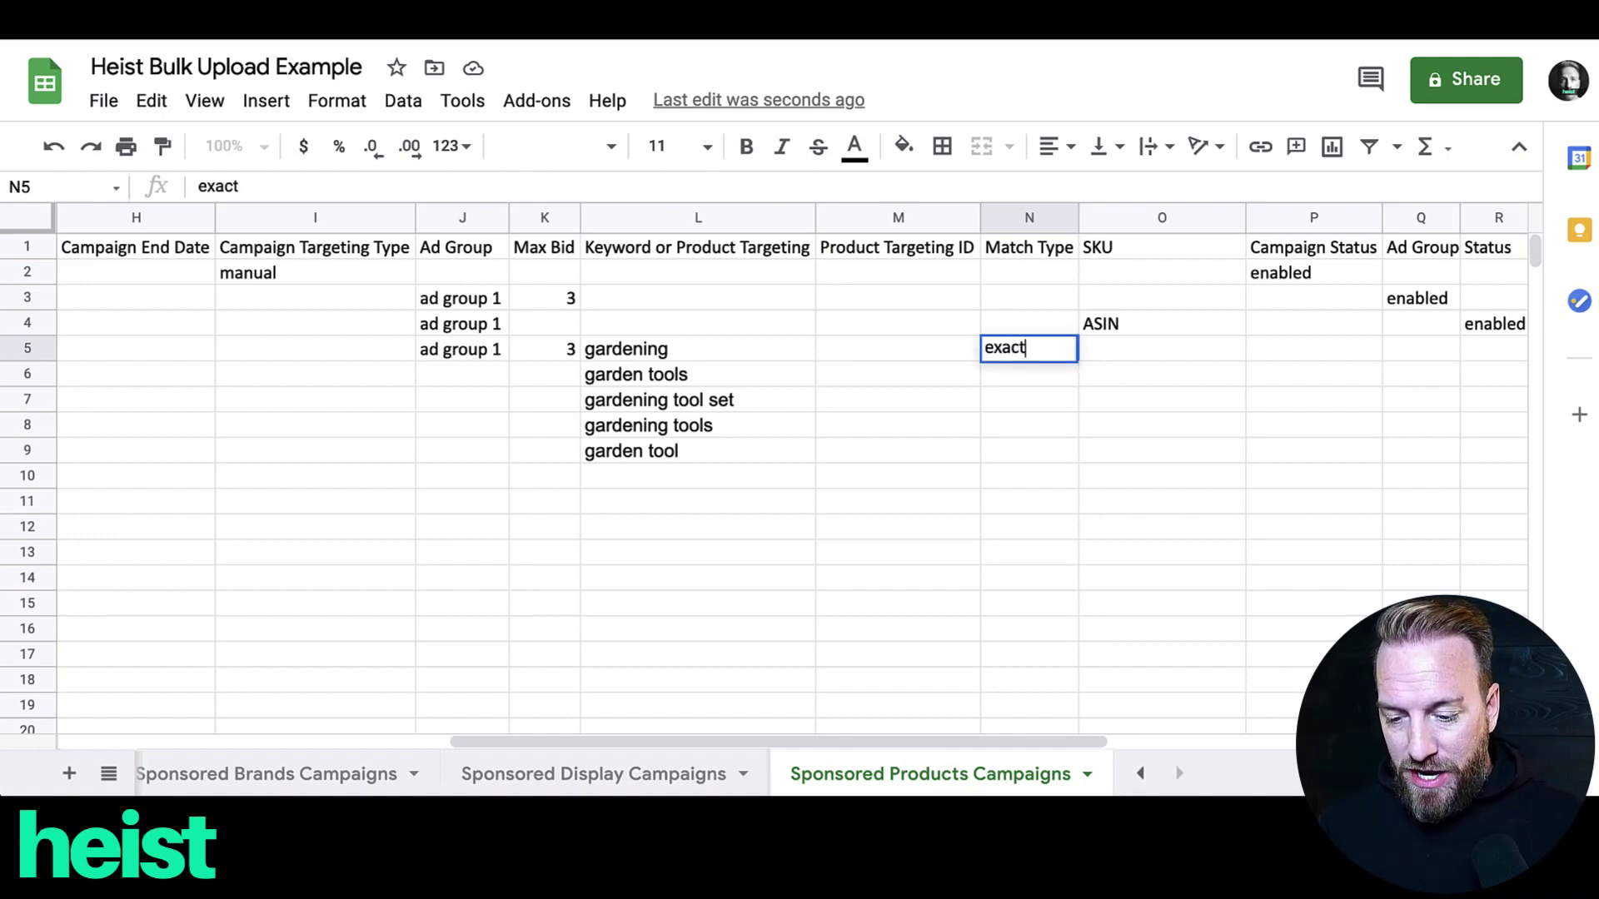
pyautogui.press('Return')
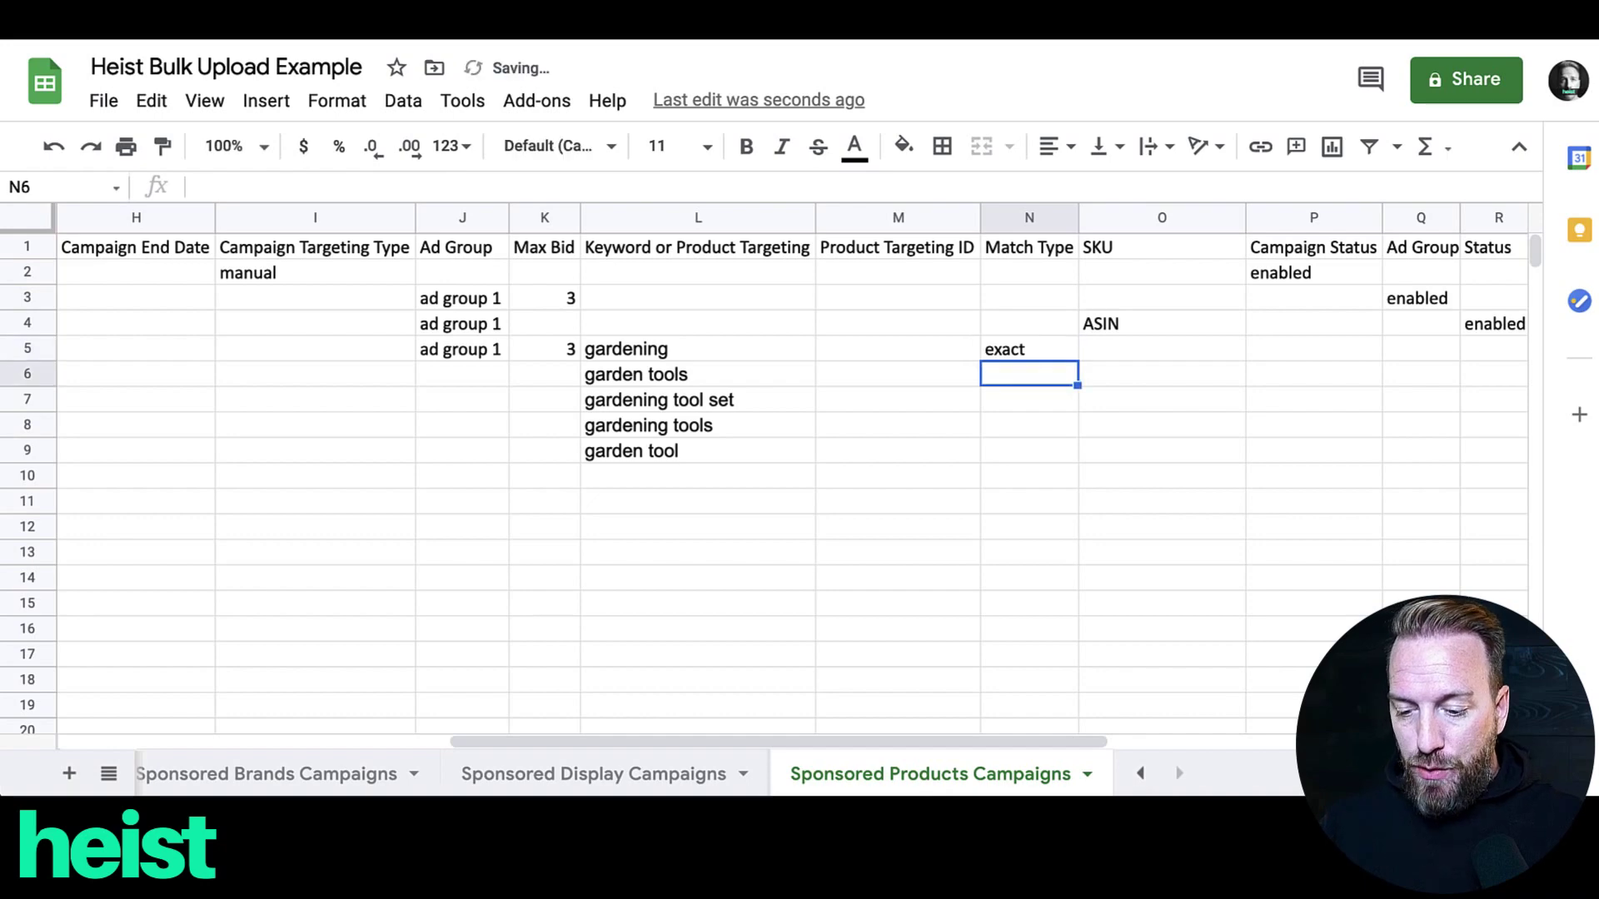
pyautogui.click(1026, 345)
pyautogui.moveTo(1077, 360); pyautogui.dragTo(1067, 463)
pyautogui.click(955, 508)
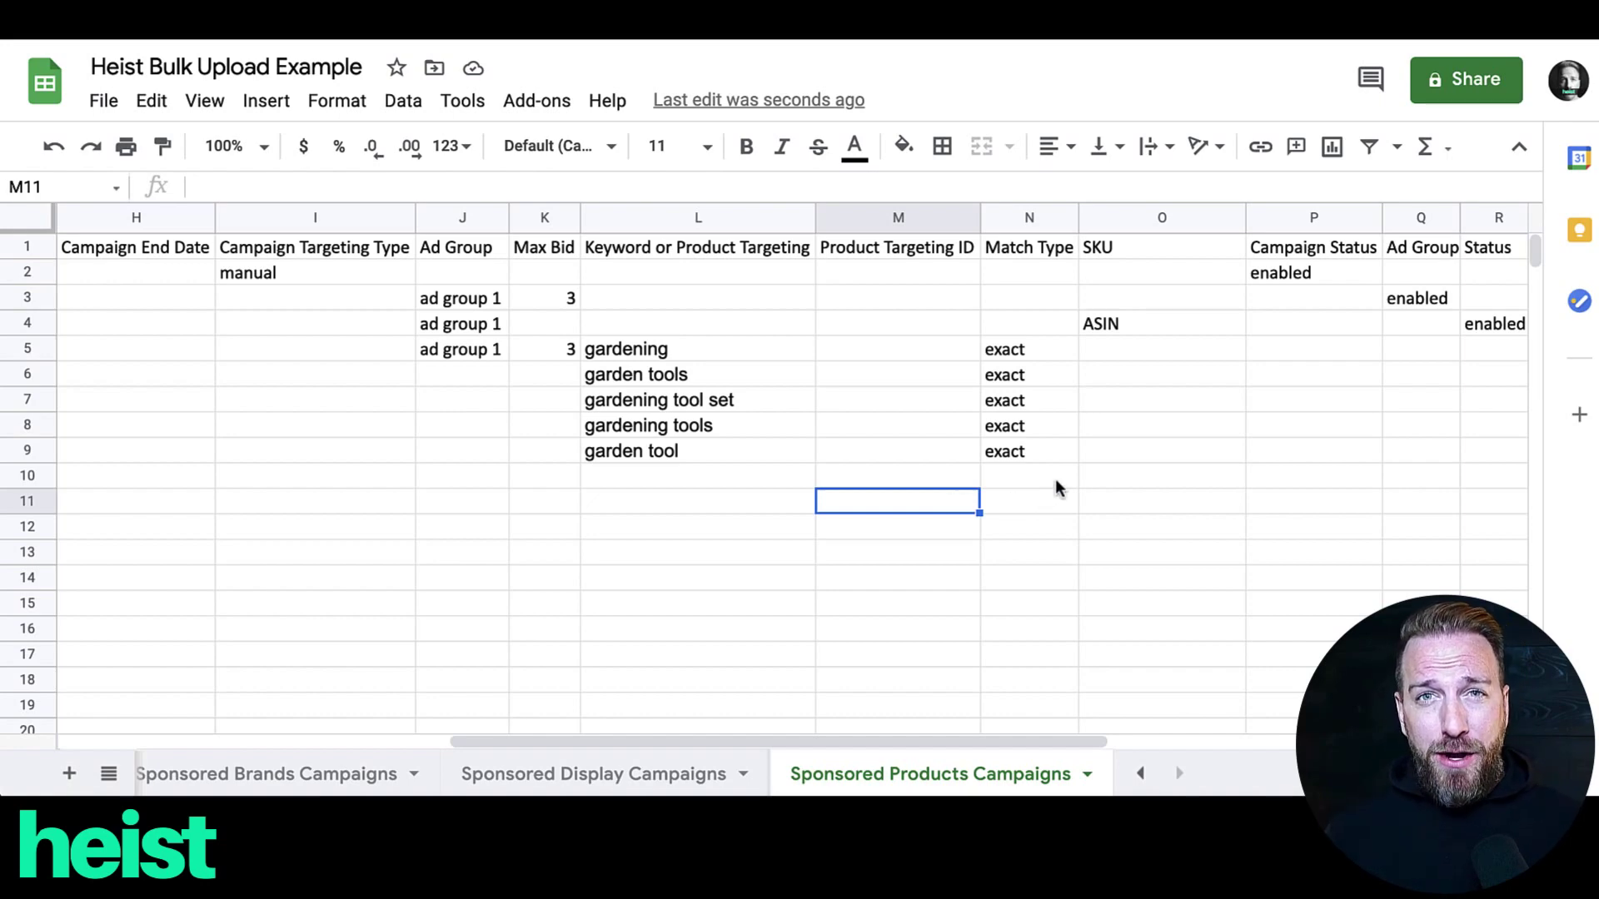
# Step: Copy the enabled Status from the ad row's R4 down to the keyword rows R5:R9
pyautogui.hscroll(4, 1056, 481)
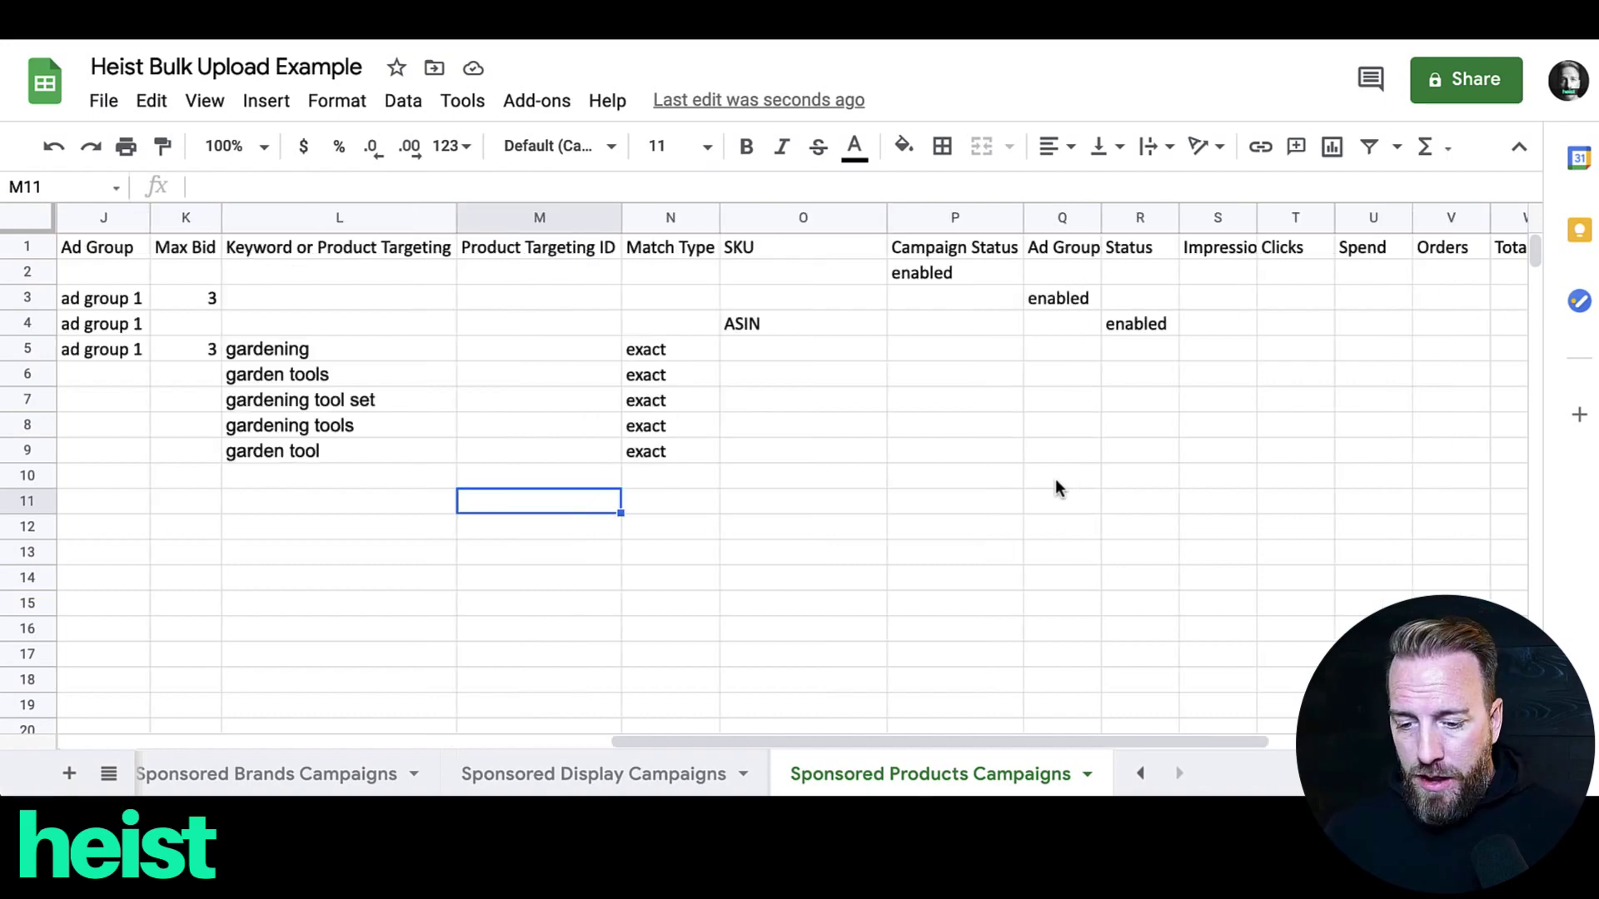
pyautogui.click(1151, 356)
pyautogui.click(1162, 331)
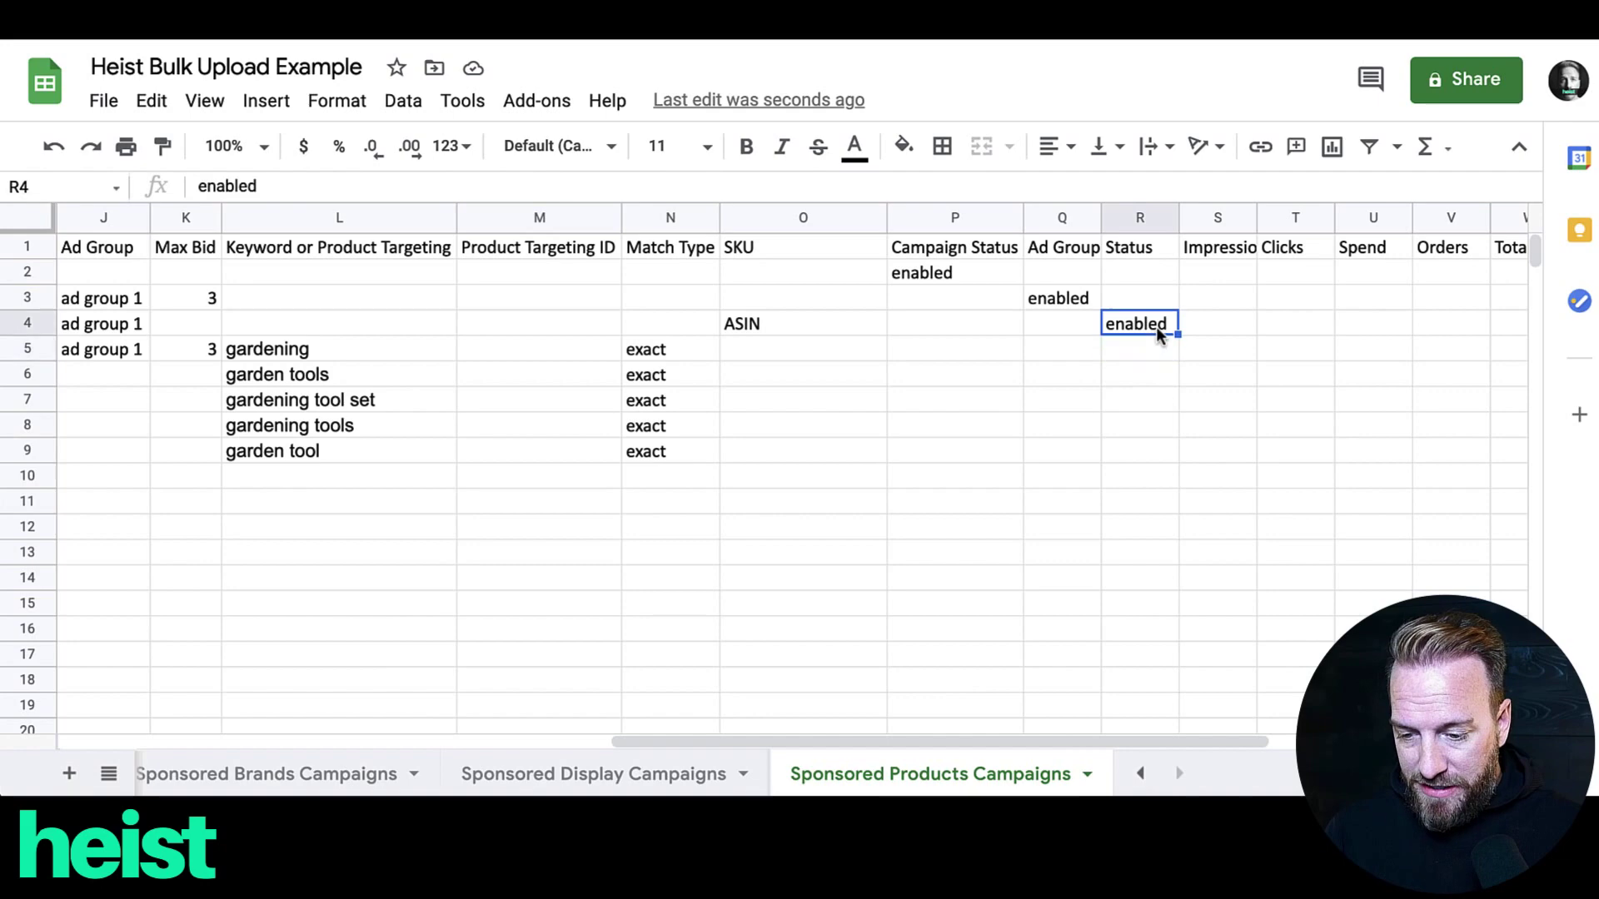
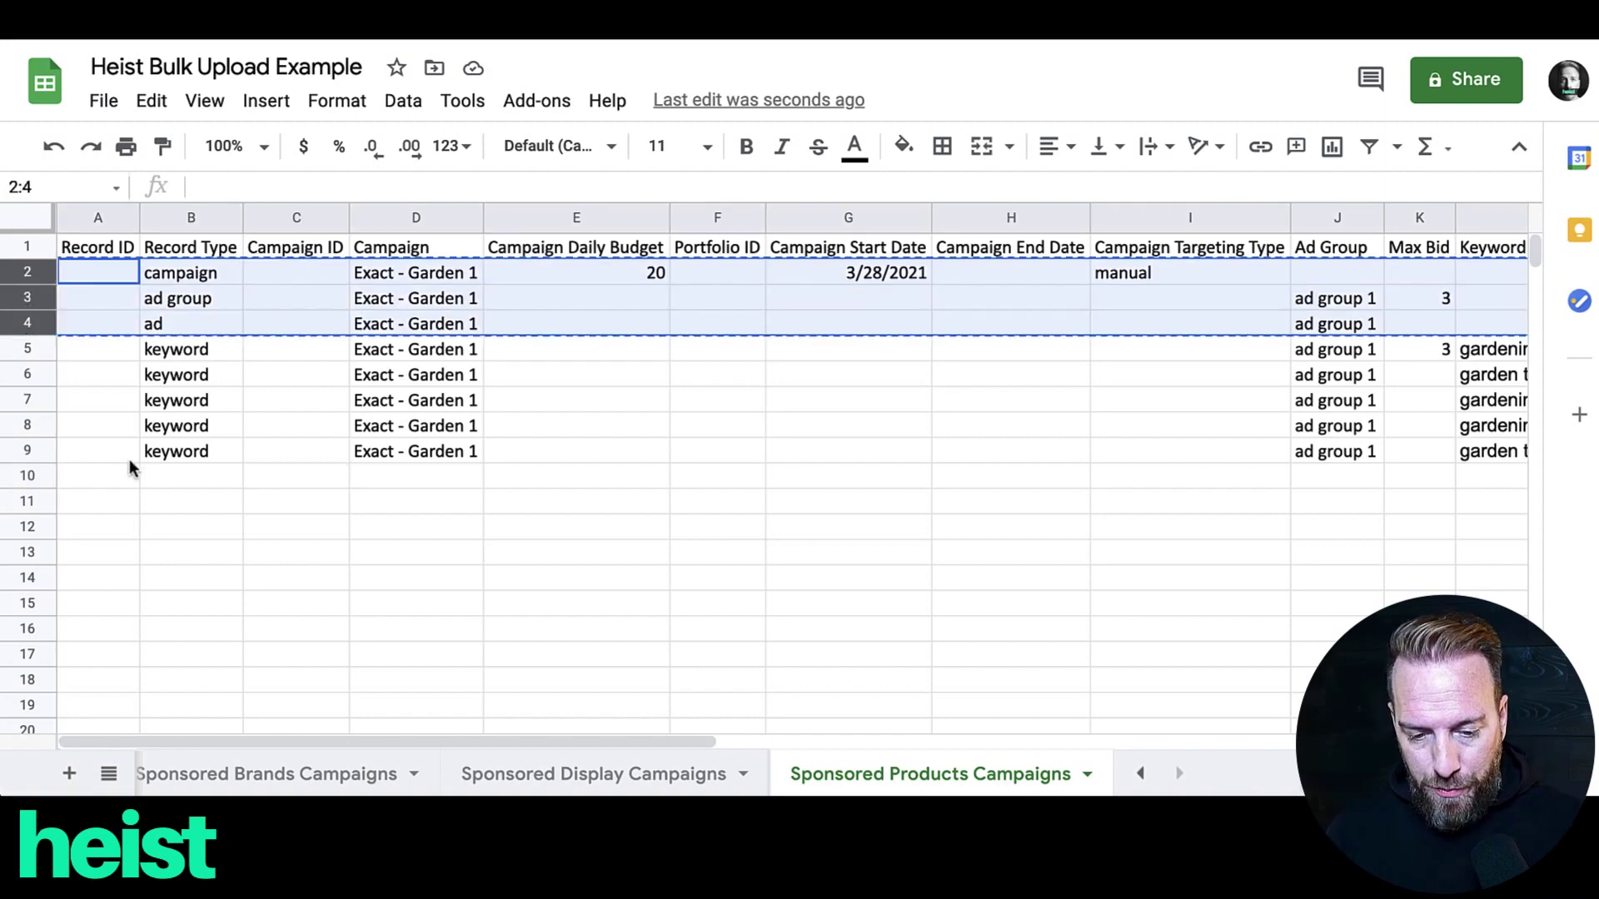
# Step: Duplicate the campaign, ad group, ad and first keyword rows (rows 2 to 5) into rows 10 to 13
pyautogui.hotkey('ctrl', 'c')
pyautogui.click(91, 480)
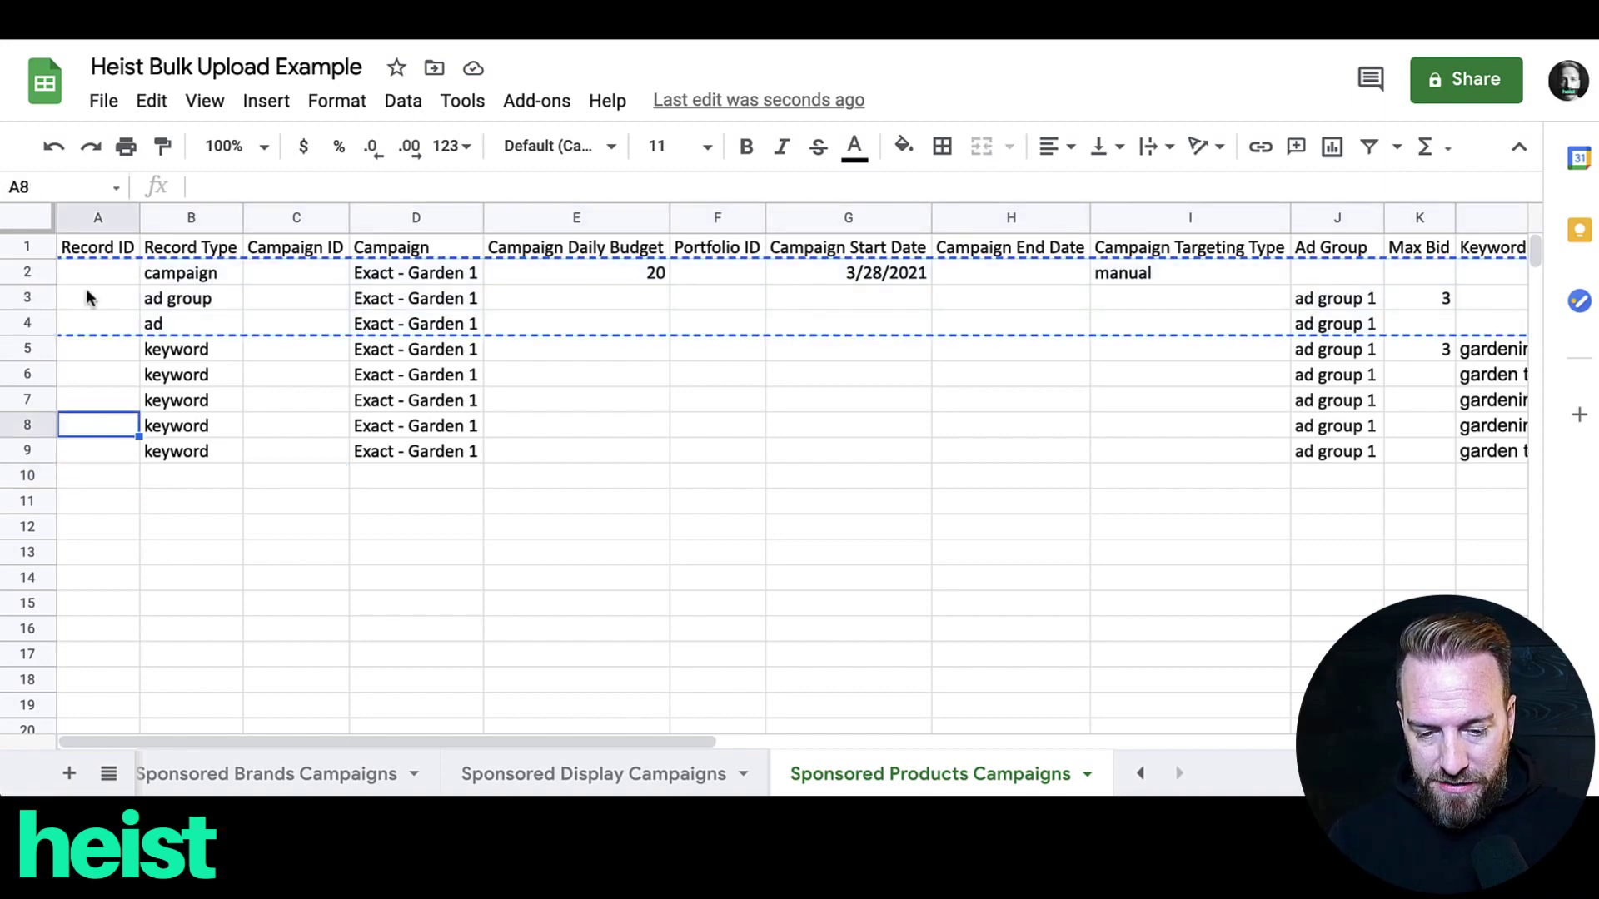
pyautogui.moveTo(31, 275); pyautogui.dragTo(30, 348)
pyautogui.hotkey('ctrl', 'c')
pyautogui.click(99, 481)
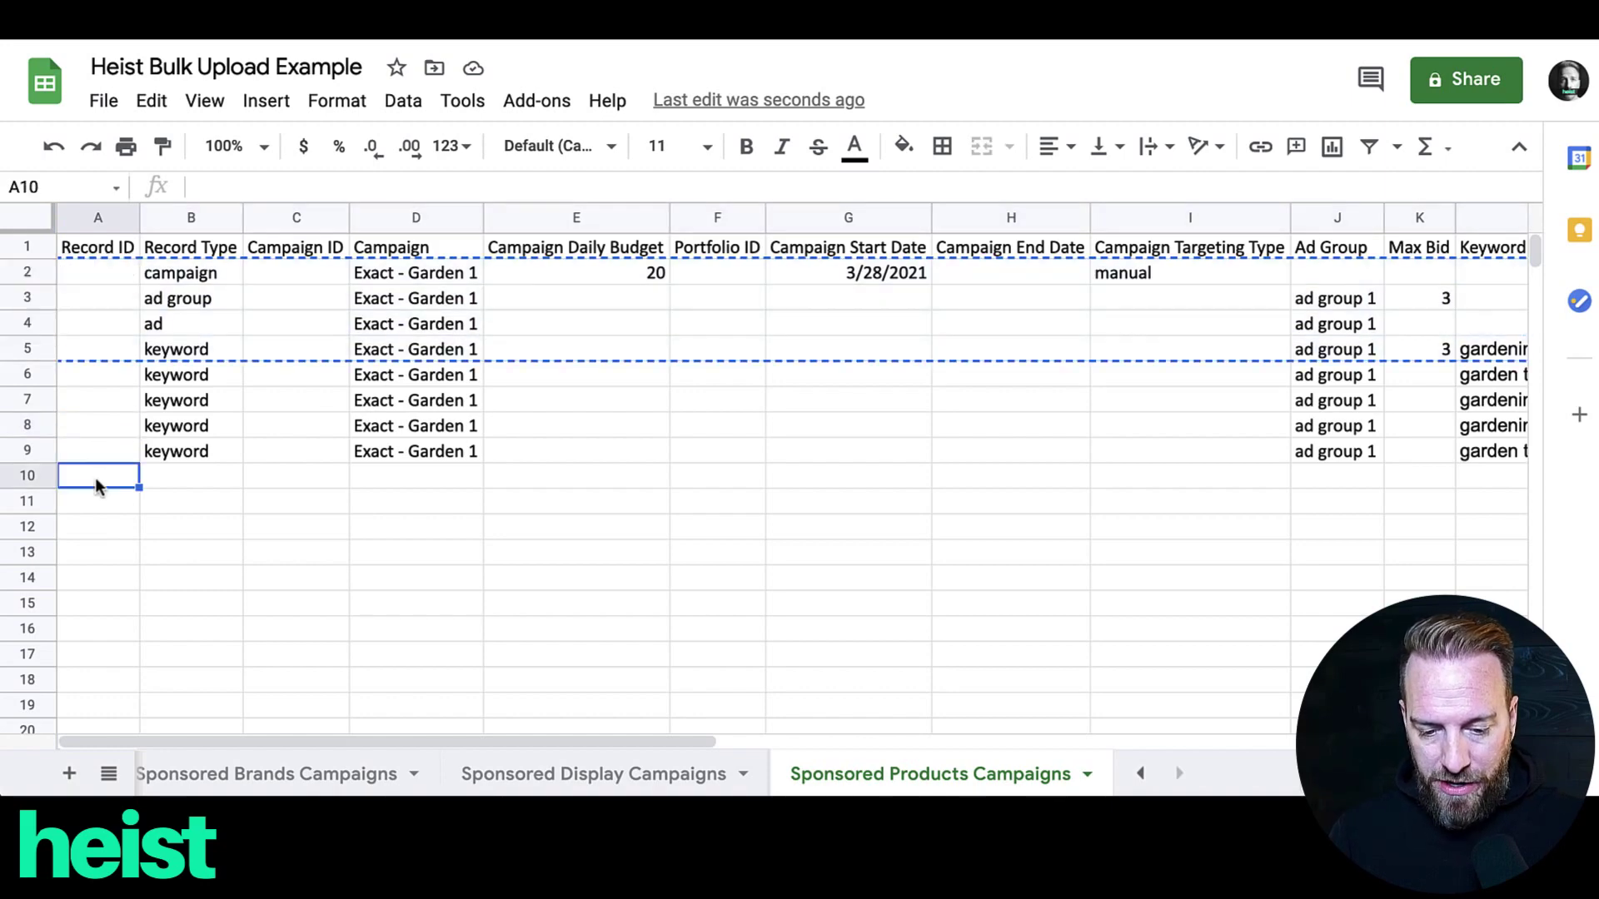
pyautogui.hotkey('ctrl', 'v')
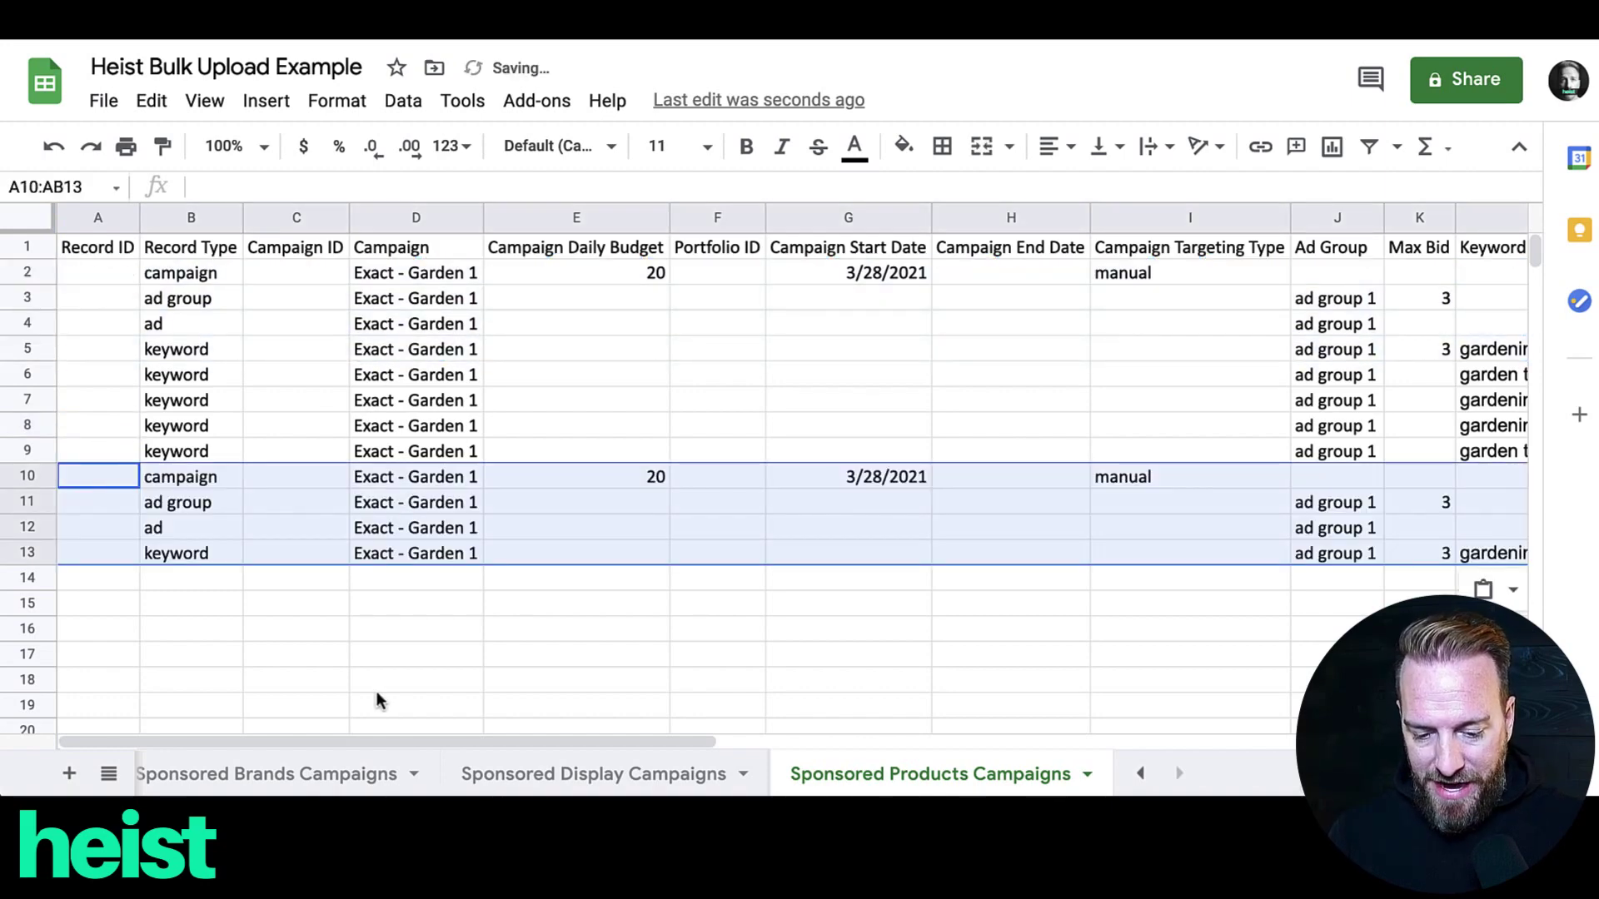
# Step: Rename the duplicated campaign in D10 to "Exact - Garden 2" and copy that name into D11:D13
pyautogui.click(419, 487)
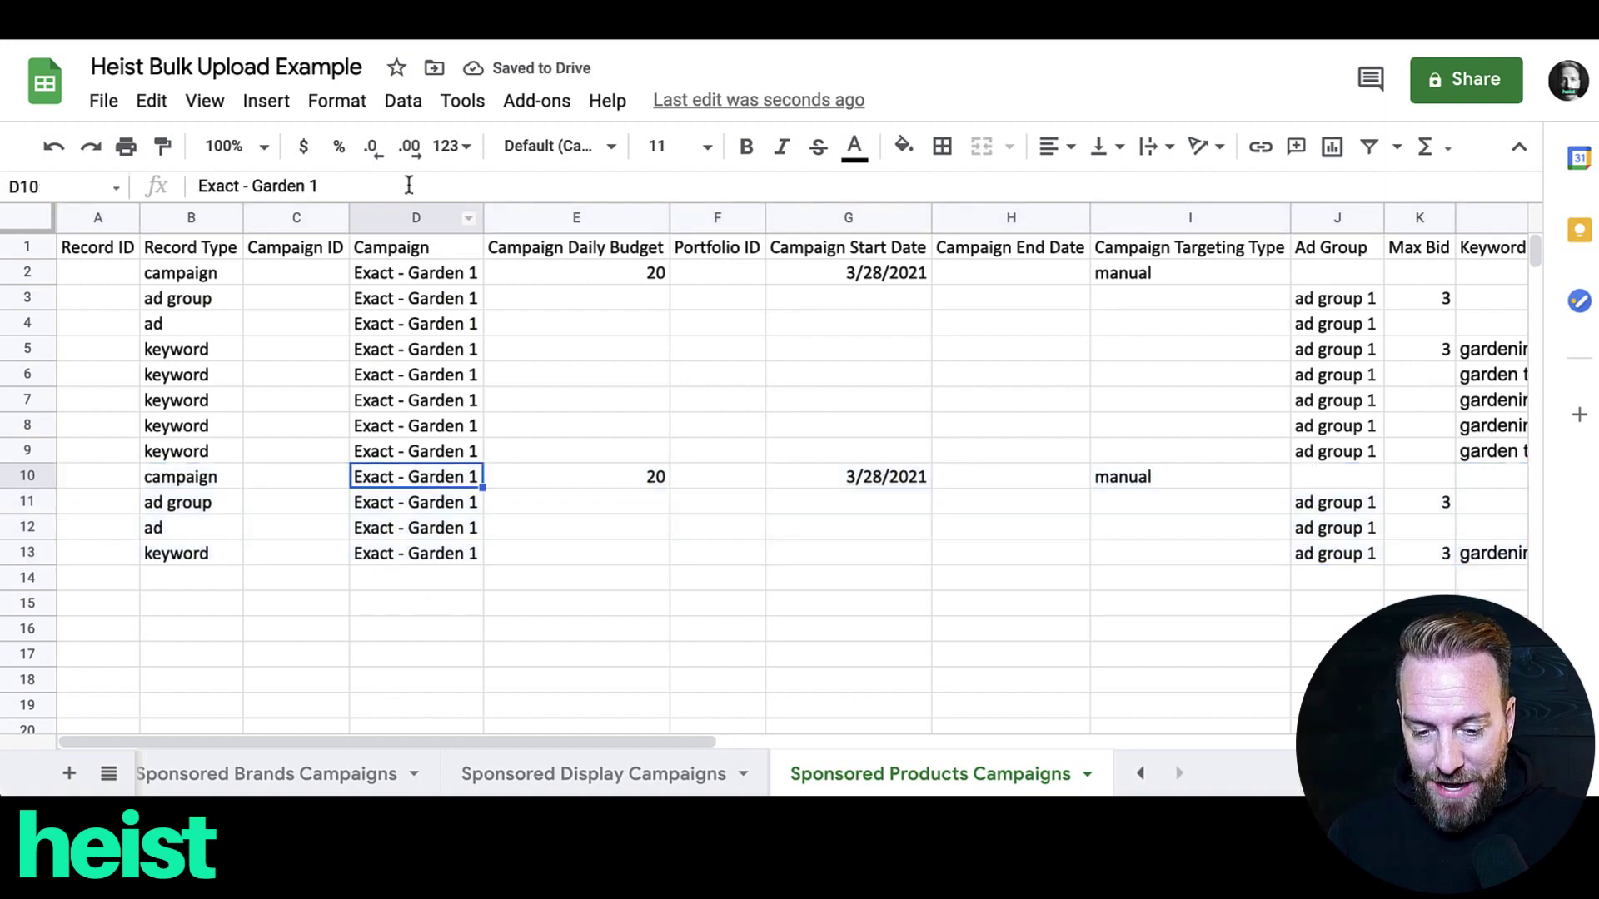
pyautogui.click(341, 188)
pyautogui.press('BackSpace')
pyautogui.write('2')
pyautogui.click(416, 477)
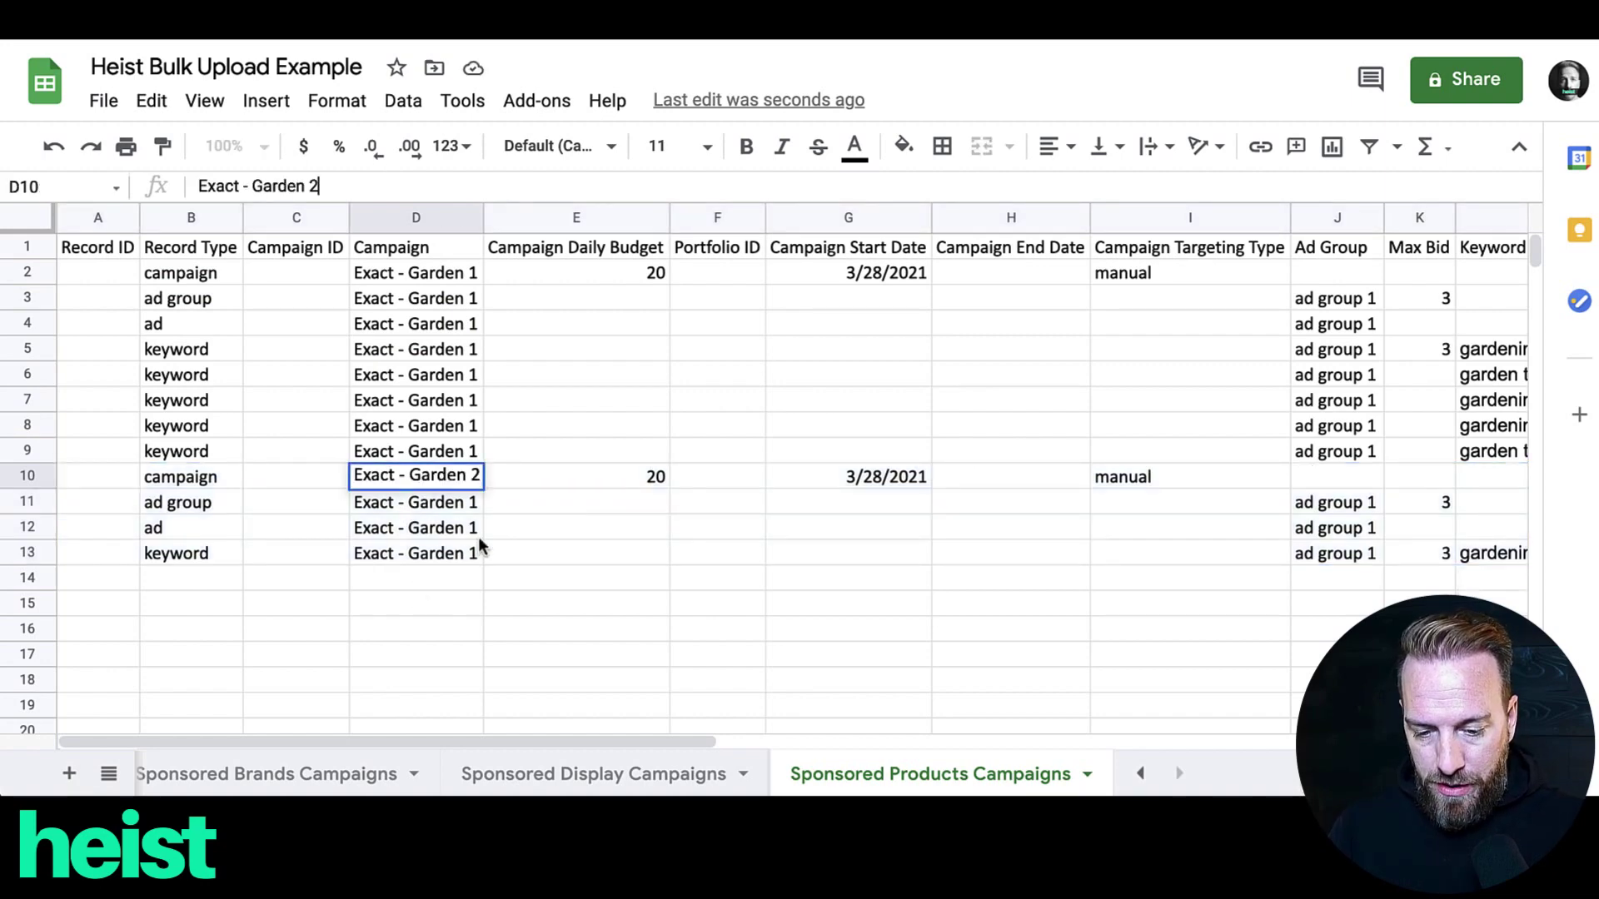
pyautogui.hotkey('ctrl', 'c')
pyautogui.moveTo(416, 502); pyautogui.dragTo(447, 556)
pyautogui.hotkey('ctrl', 'v')
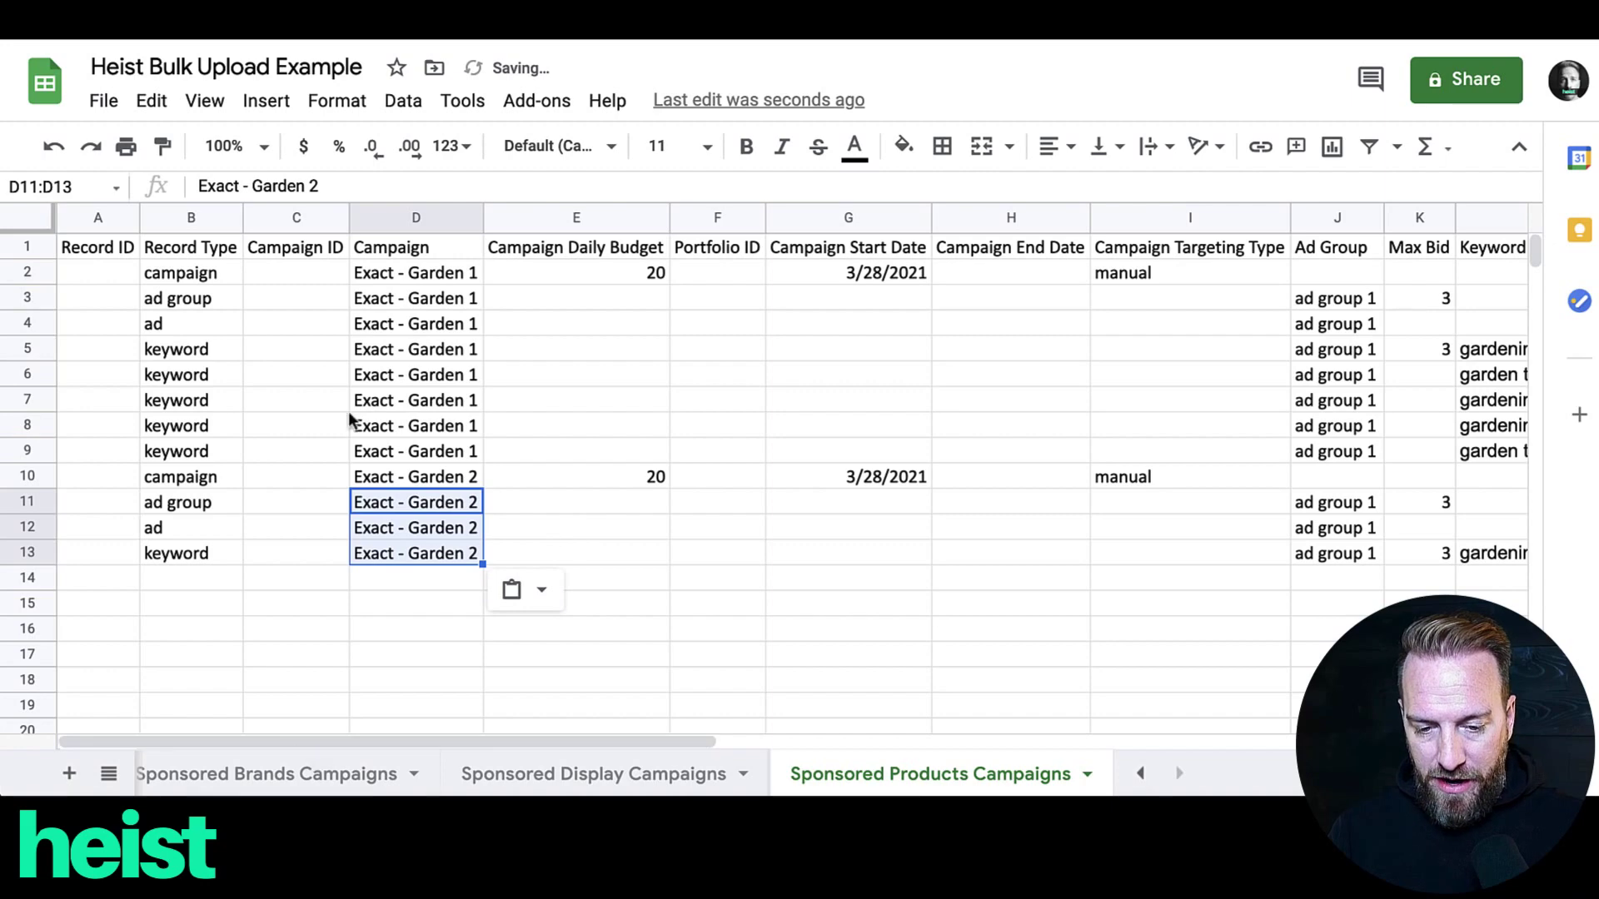
# Step: Copy the next five phrases, B7:B11, from the Keyword Analysis spreadsheet's Master KW List into L13:L17 of the bulk upload sheet
pyautogui.hotkey('ctrl', 'Tab')
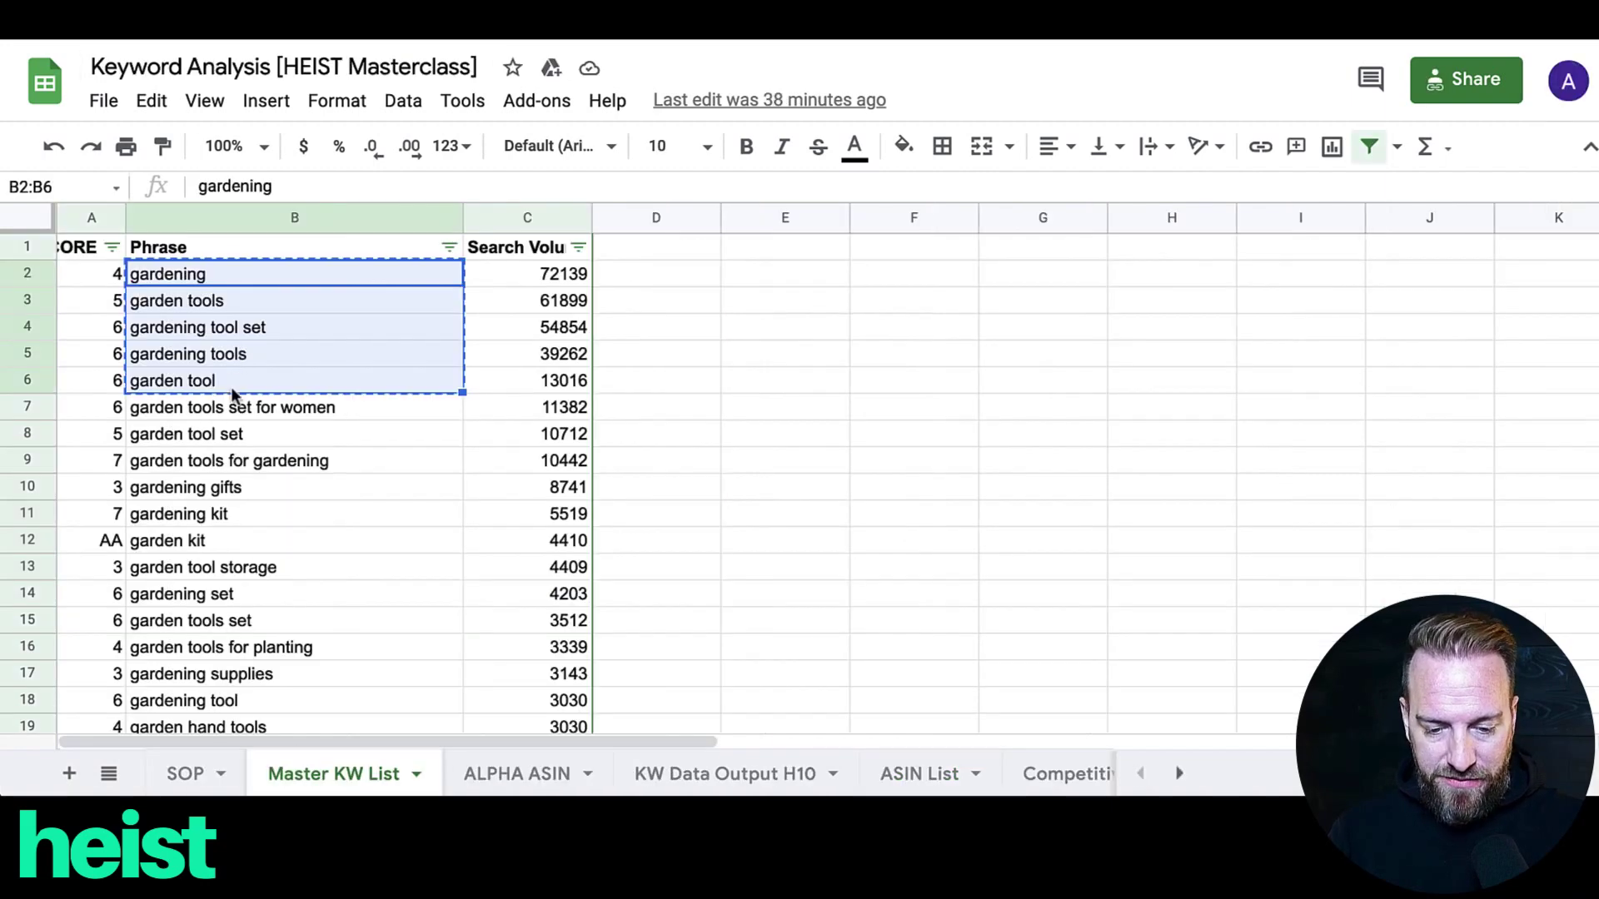
pyautogui.hotkey('ctrl', 'c')
pyautogui.click(233, 437)
pyautogui.moveTo(248, 416); pyautogui.dragTo(238, 500)
pyautogui.hotkey('ctrl', 'Tab')
pyautogui.hscroll(5, 801, 478)
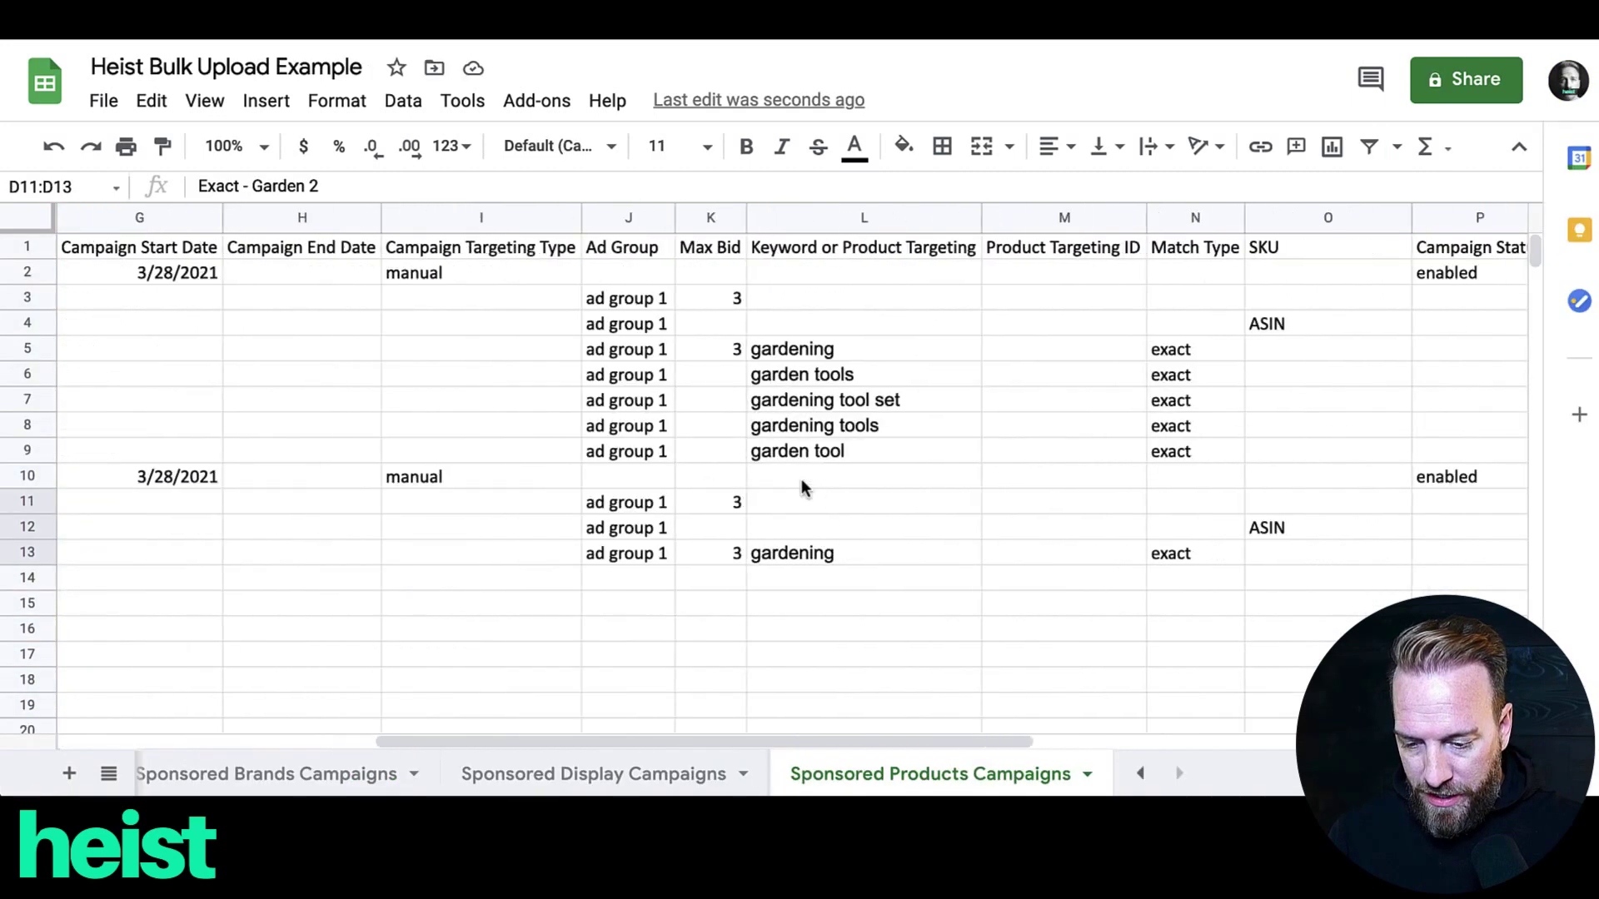
pyautogui.hscroll(2, 801, 478)
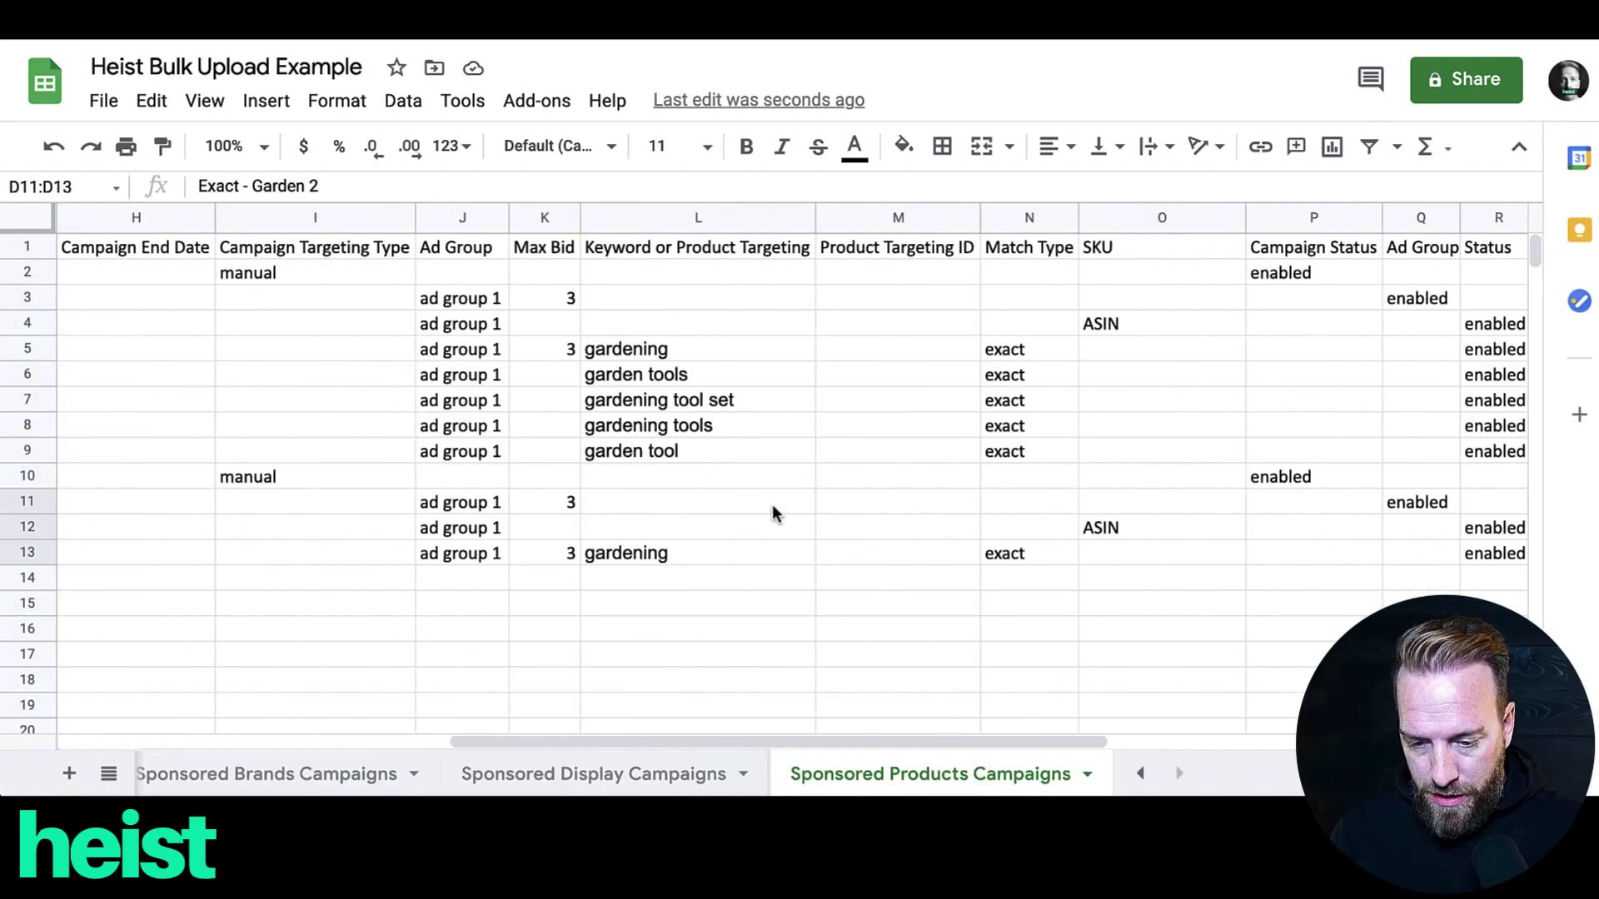
pyautogui.click(628, 553)
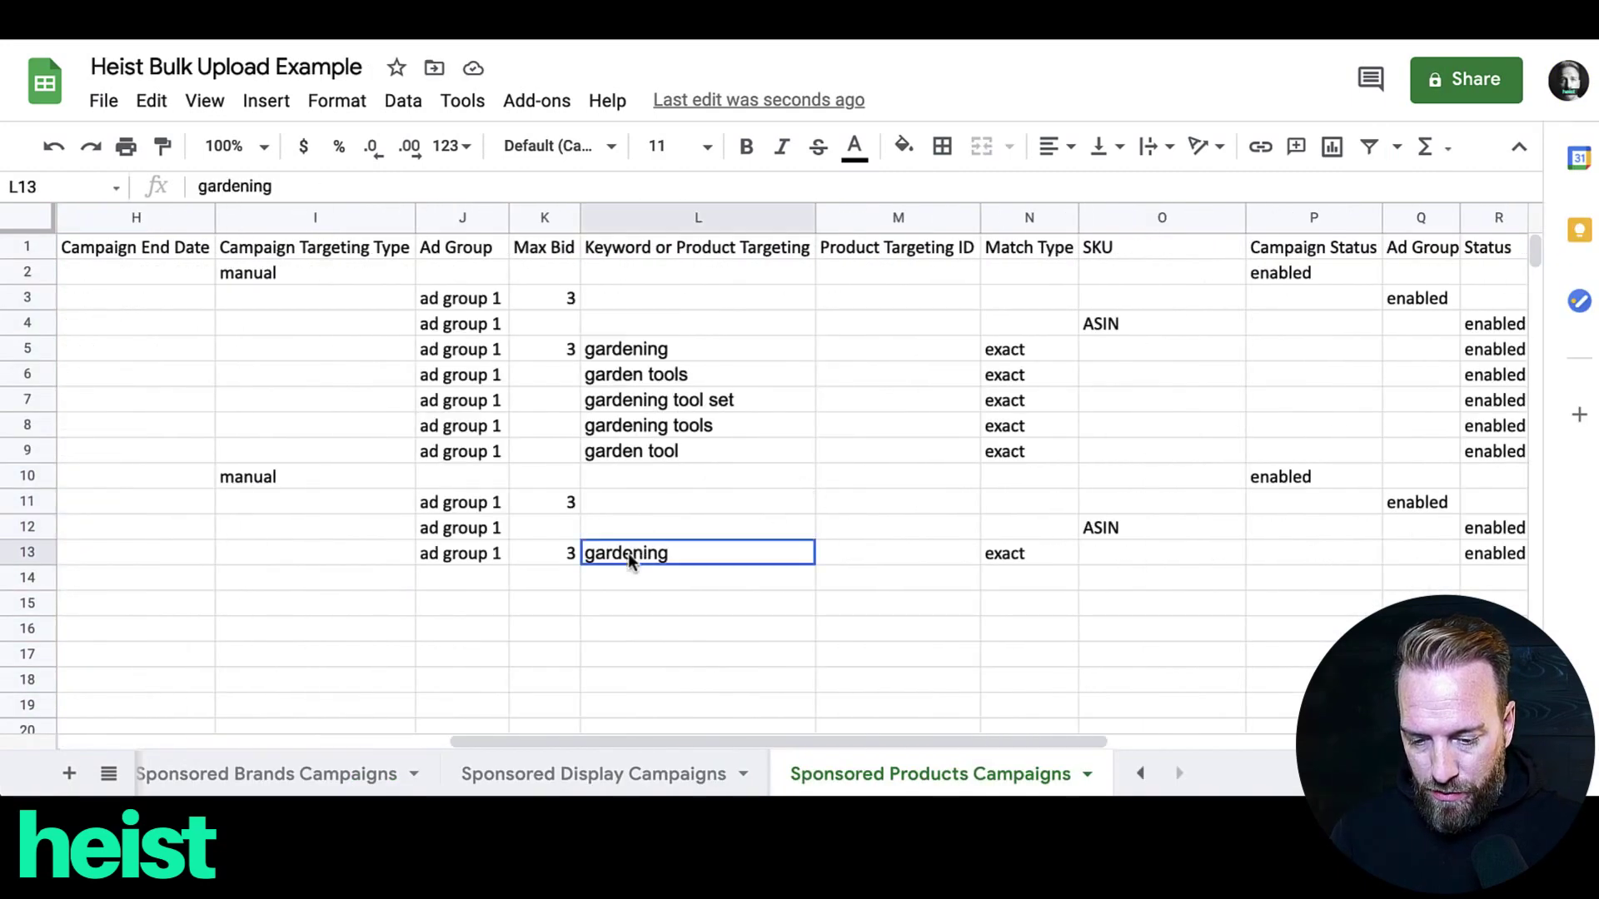
pyautogui.hotkey('ctrl', 'v')
# Step: Copy "ad group 1" from J13 into J14:J17 for the remaining second-campaign keywords
pyautogui.click(464, 555)
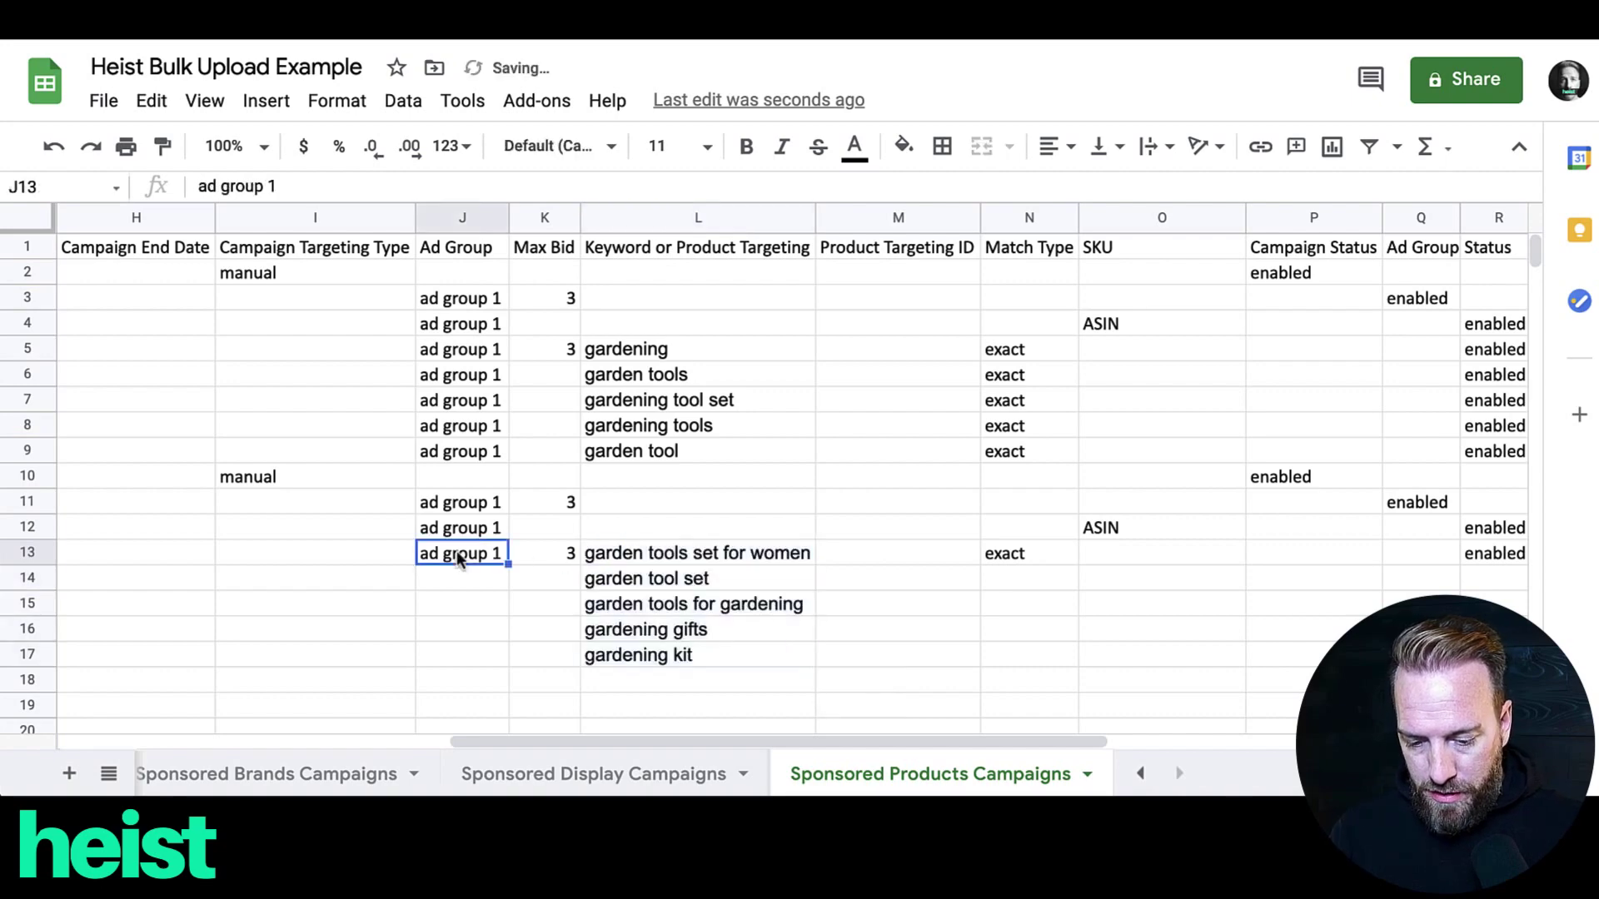
pyautogui.hotkey('ctrl', 'c')
pyautogui.moveTo(492, 585); pyautogui.dragTo(491, 649)
pyautogui.hotkey('ctrl', 'v')
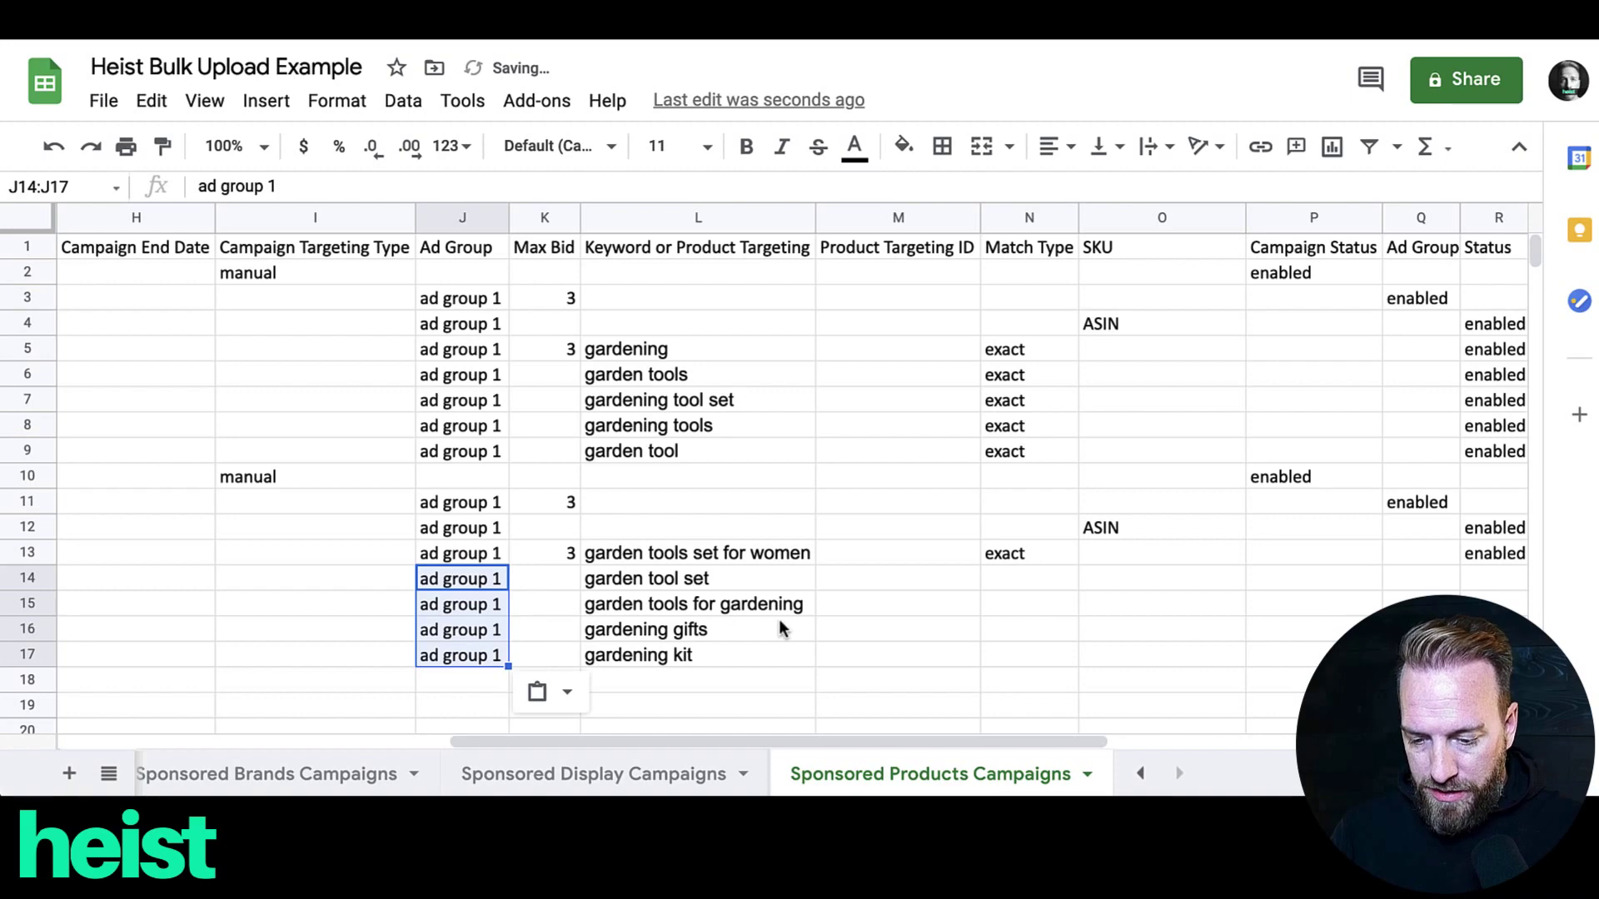
# Step: For the second campaign's keywords, fill Match Type "exact" down N13:N17 and Status "enabled" down R13:R17
pyautogui.hscroll(3, 778, 620)
pyautogui.click(846, 556)
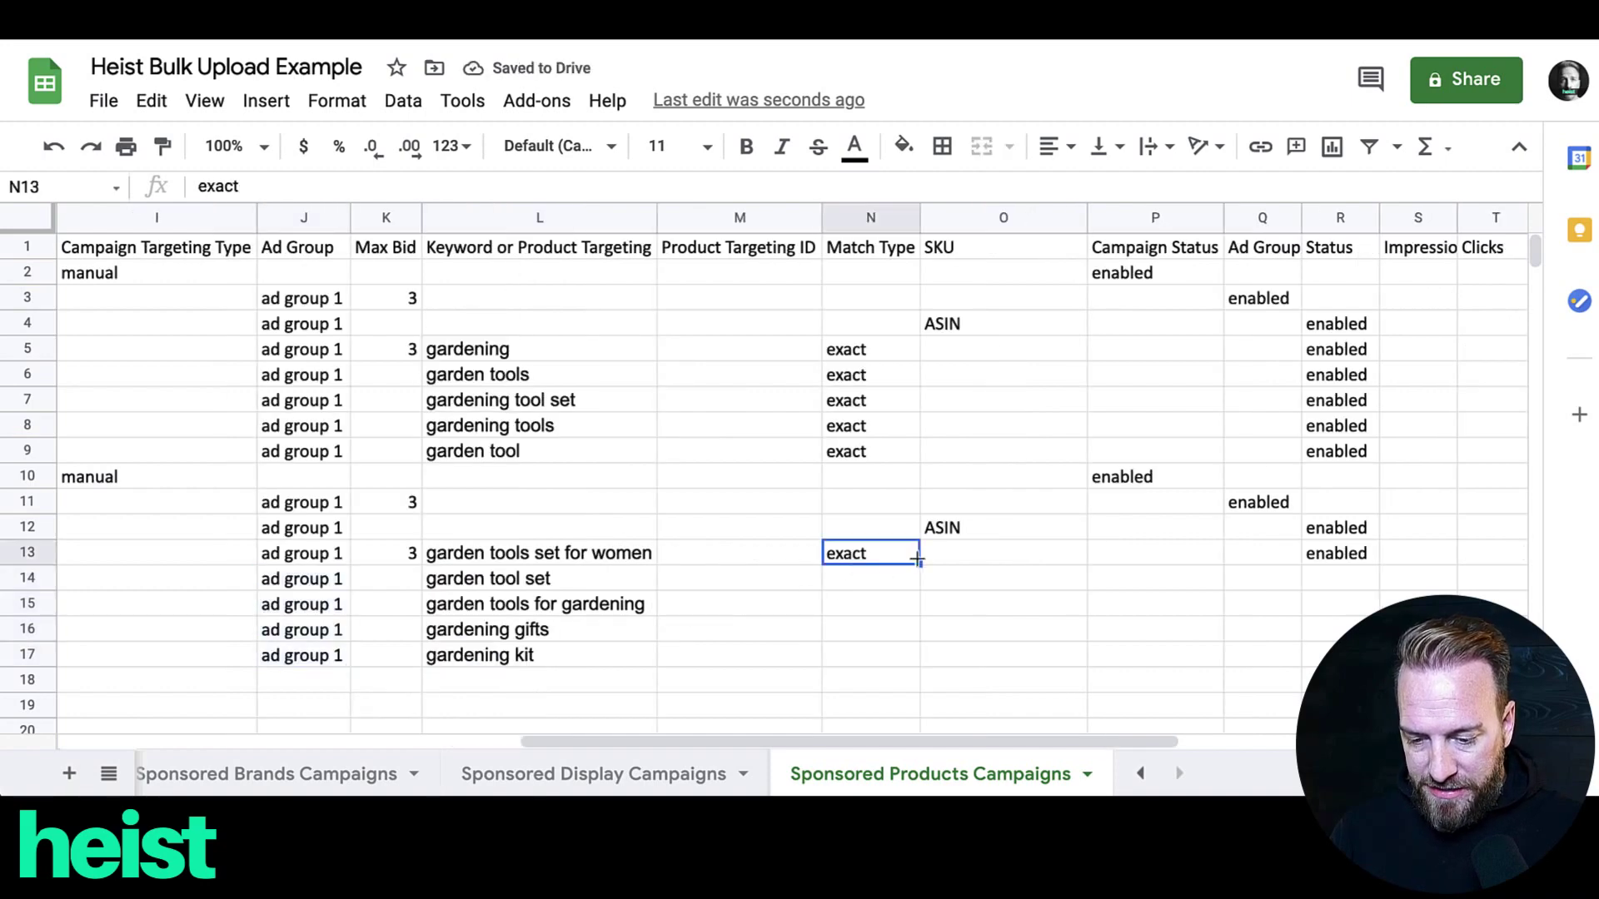
pyautogui.moveTo(918, 563); pyautogui.dragTo(909, 648)
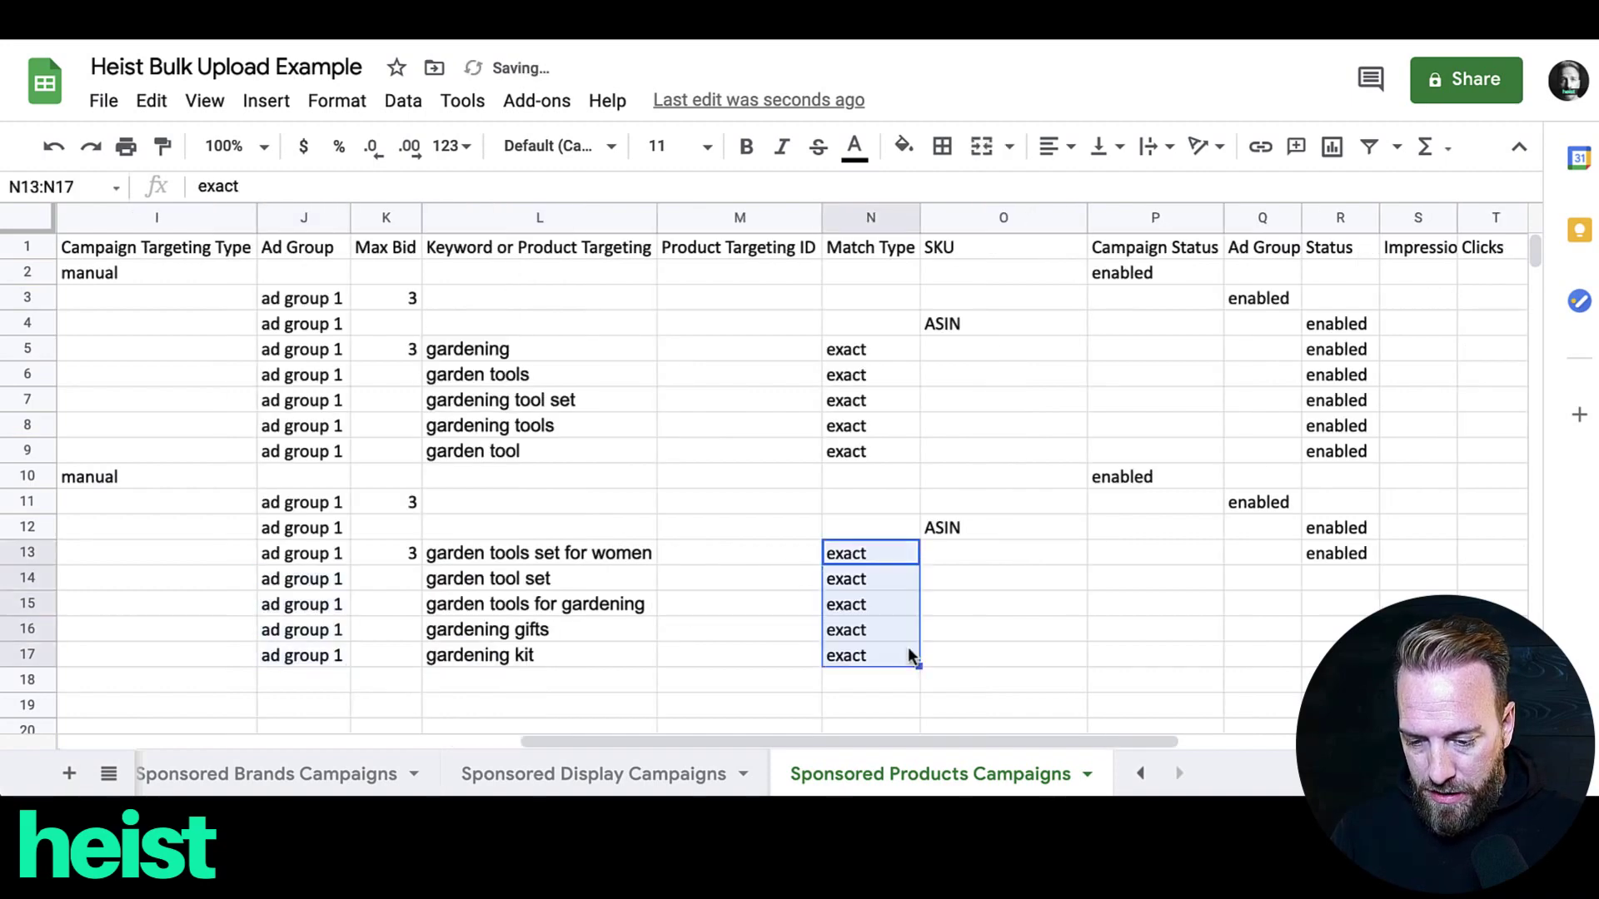
pyautogui.hscroll(4, 1071, 624)
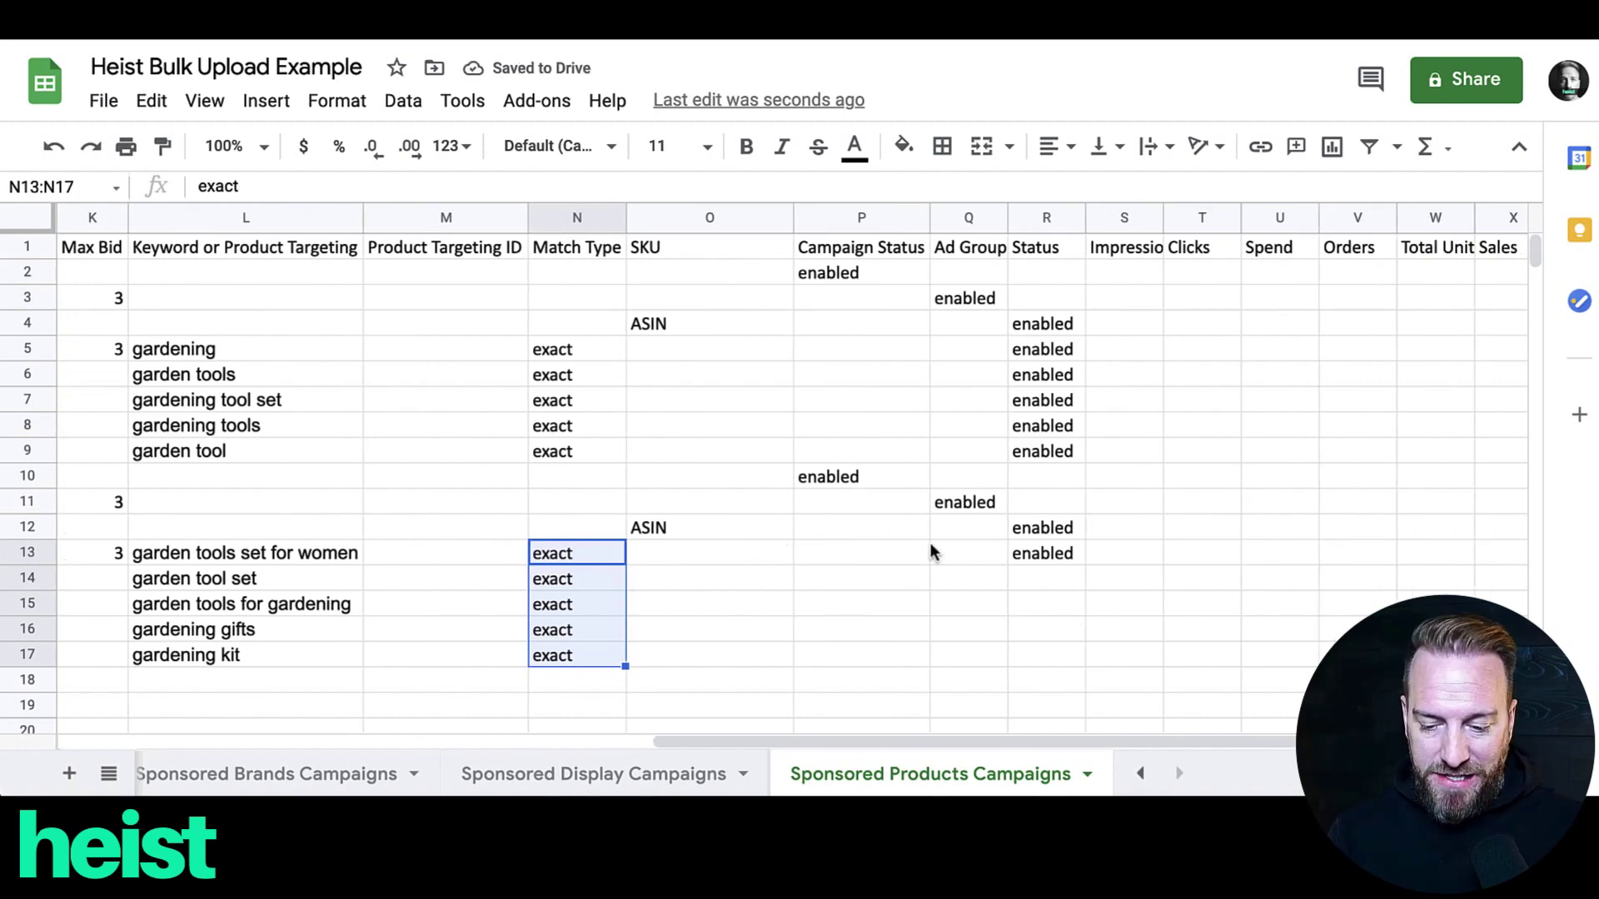
pyautogui.click(1029, 554)
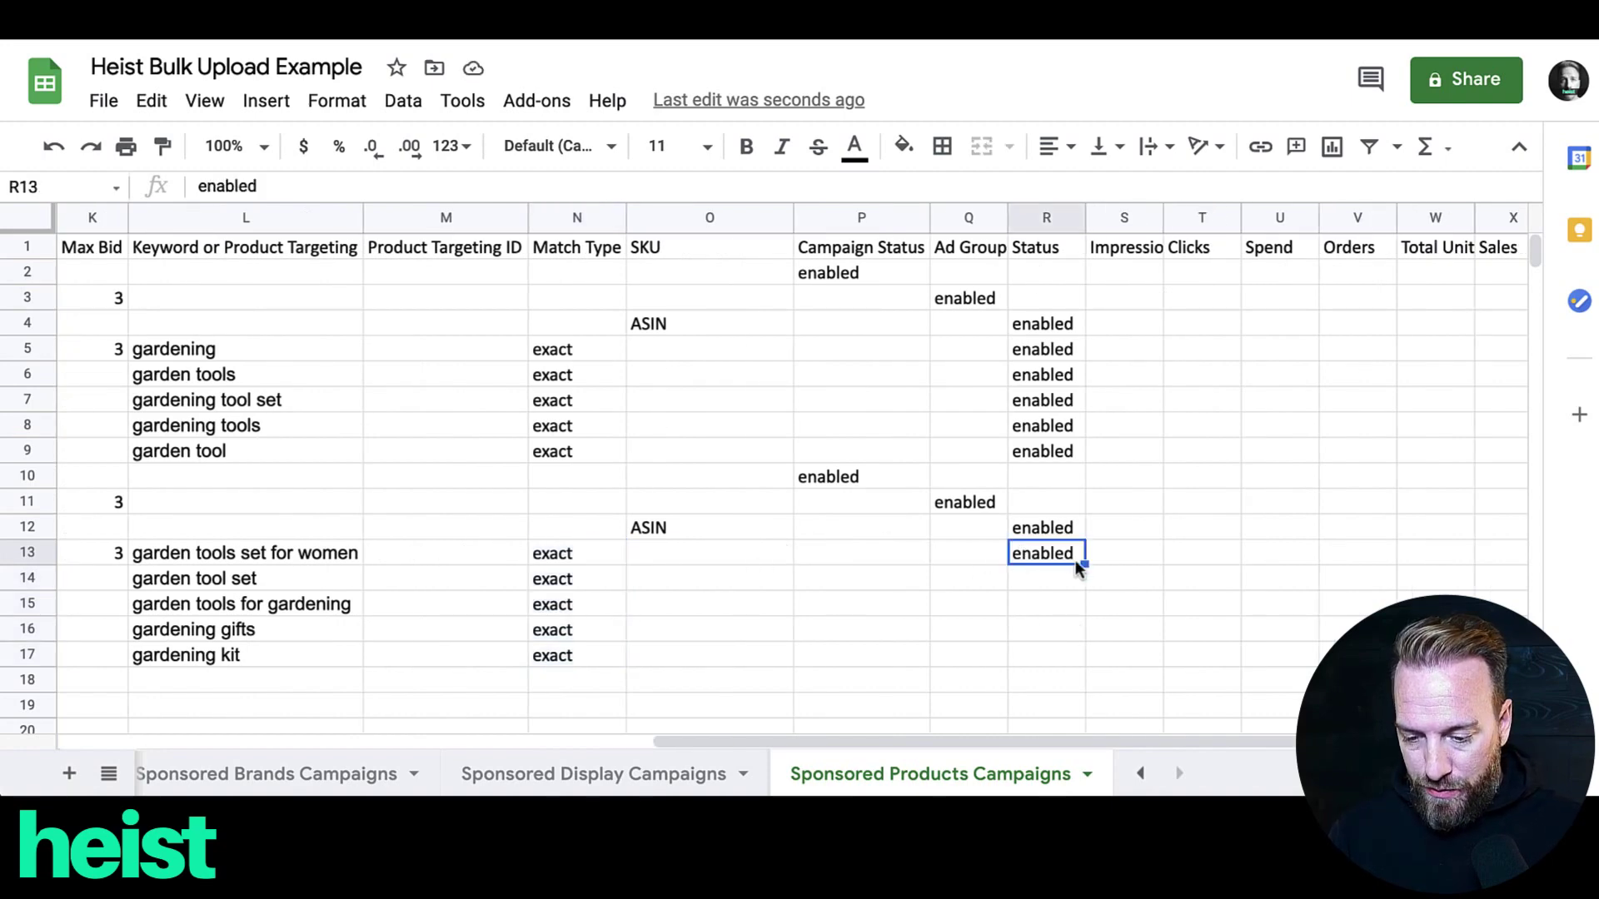
pyautogui.moveTo(1084, 563); pyautogui.dragTo(1074, 651)
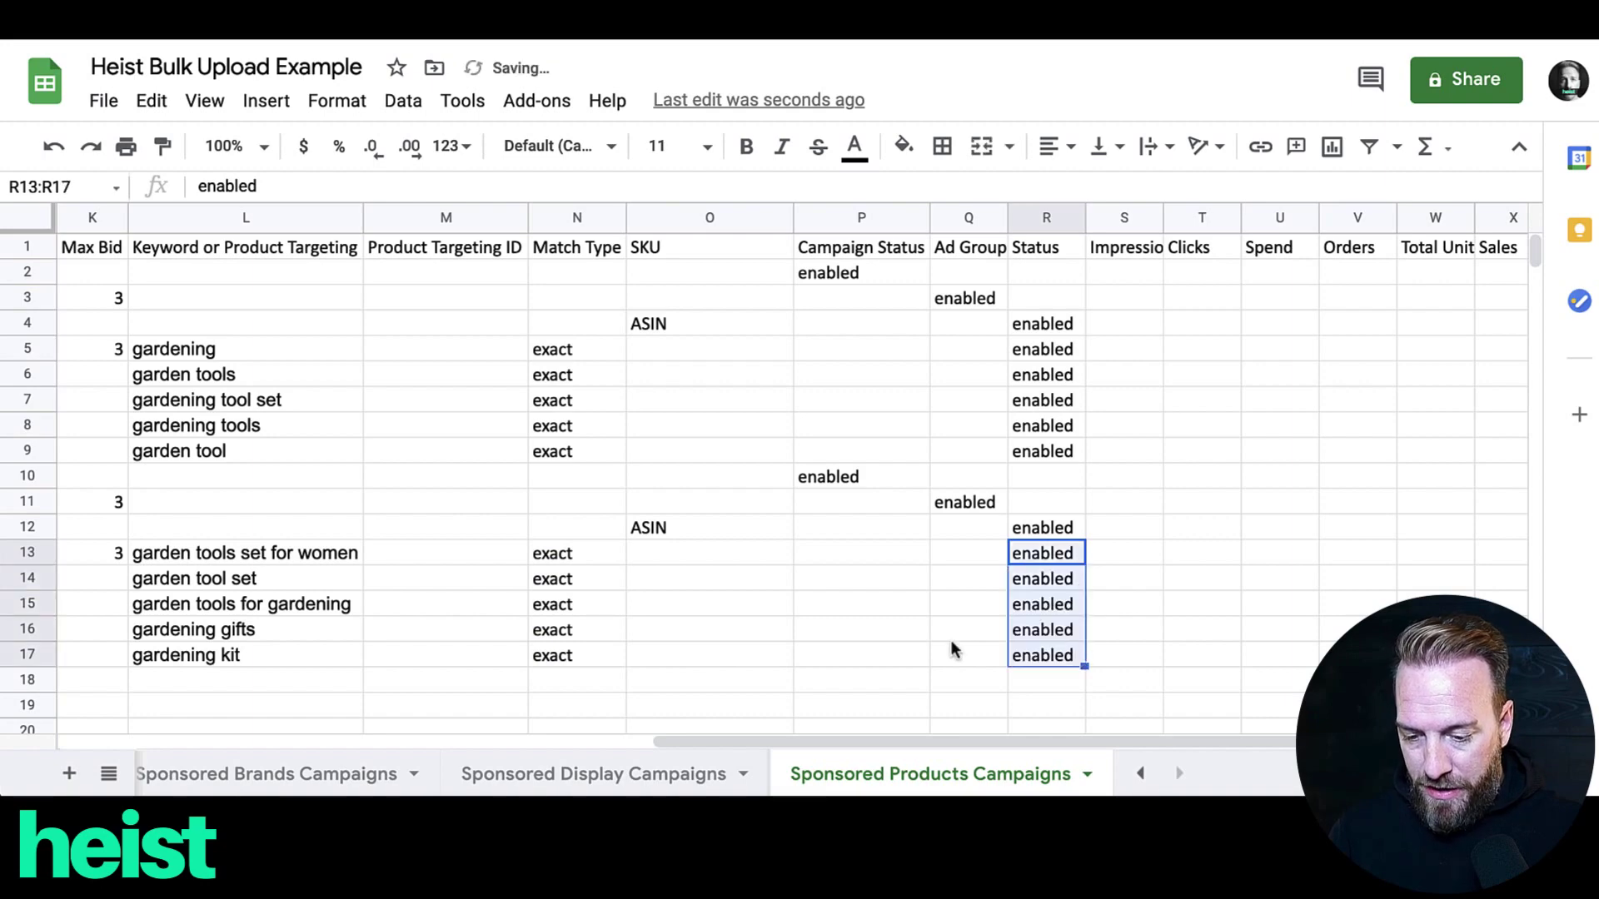
# Step: Duplicate all Exact - Garden 1 campaign rows (rows 2 to 9) into rows 18 to 25
pyautogui.hscroll(-10, 826, 601)
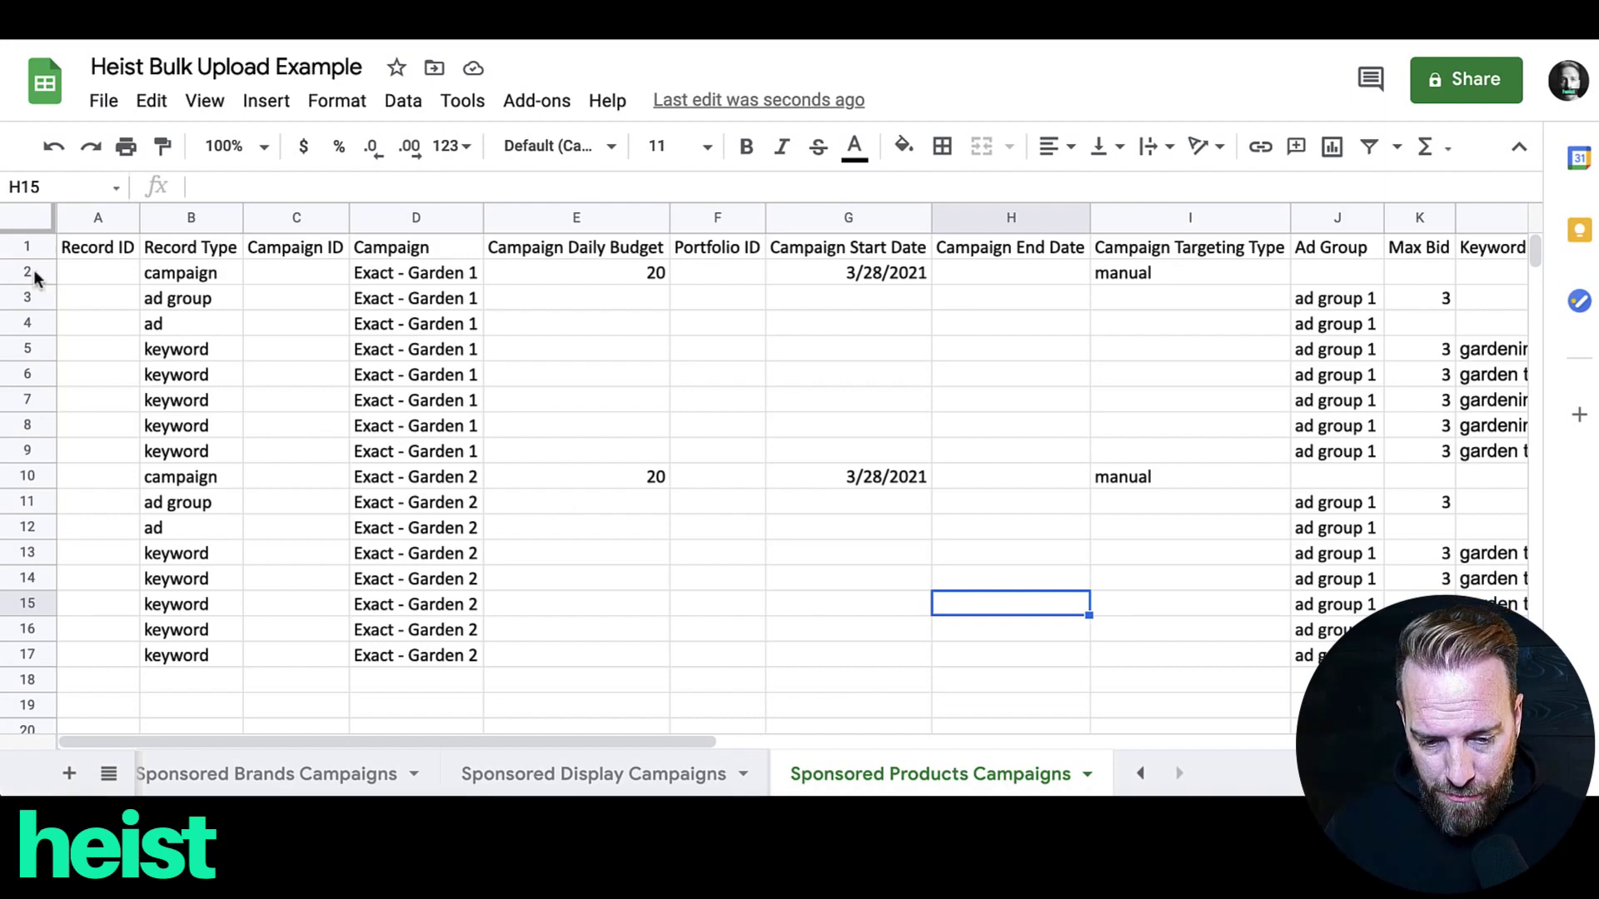
pyautogui.moveTo(33, 274); pyautogui.dragTo(30, 447)
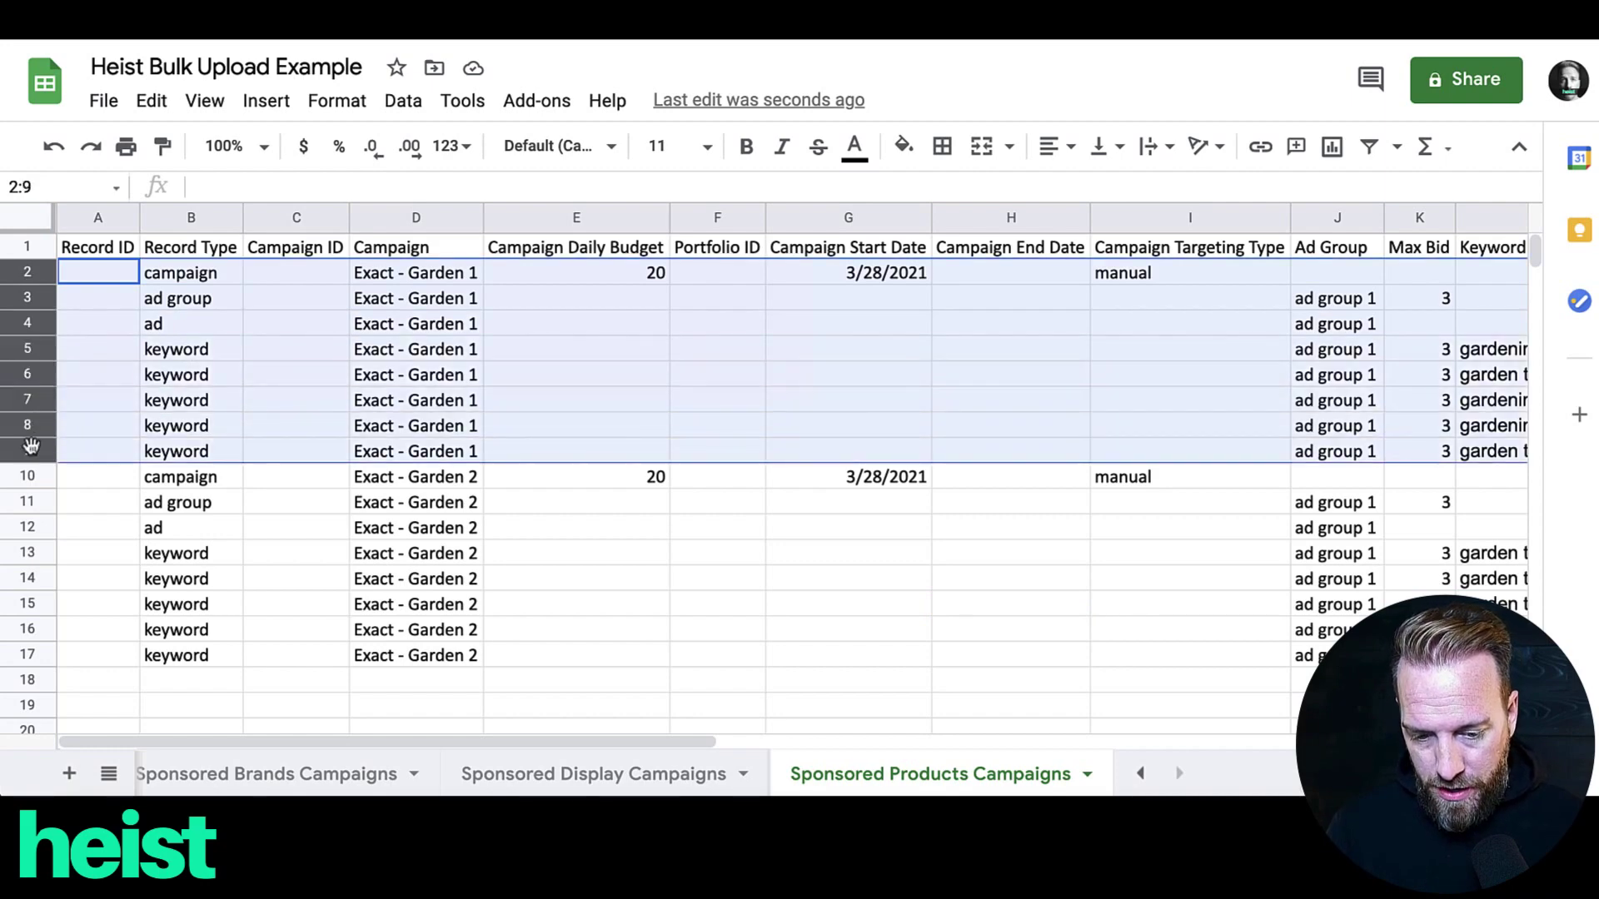
pyautogui.hotkey('ctrl', 'c')
pyautogui.click(99, 681)
pyautogui.press('super+v')
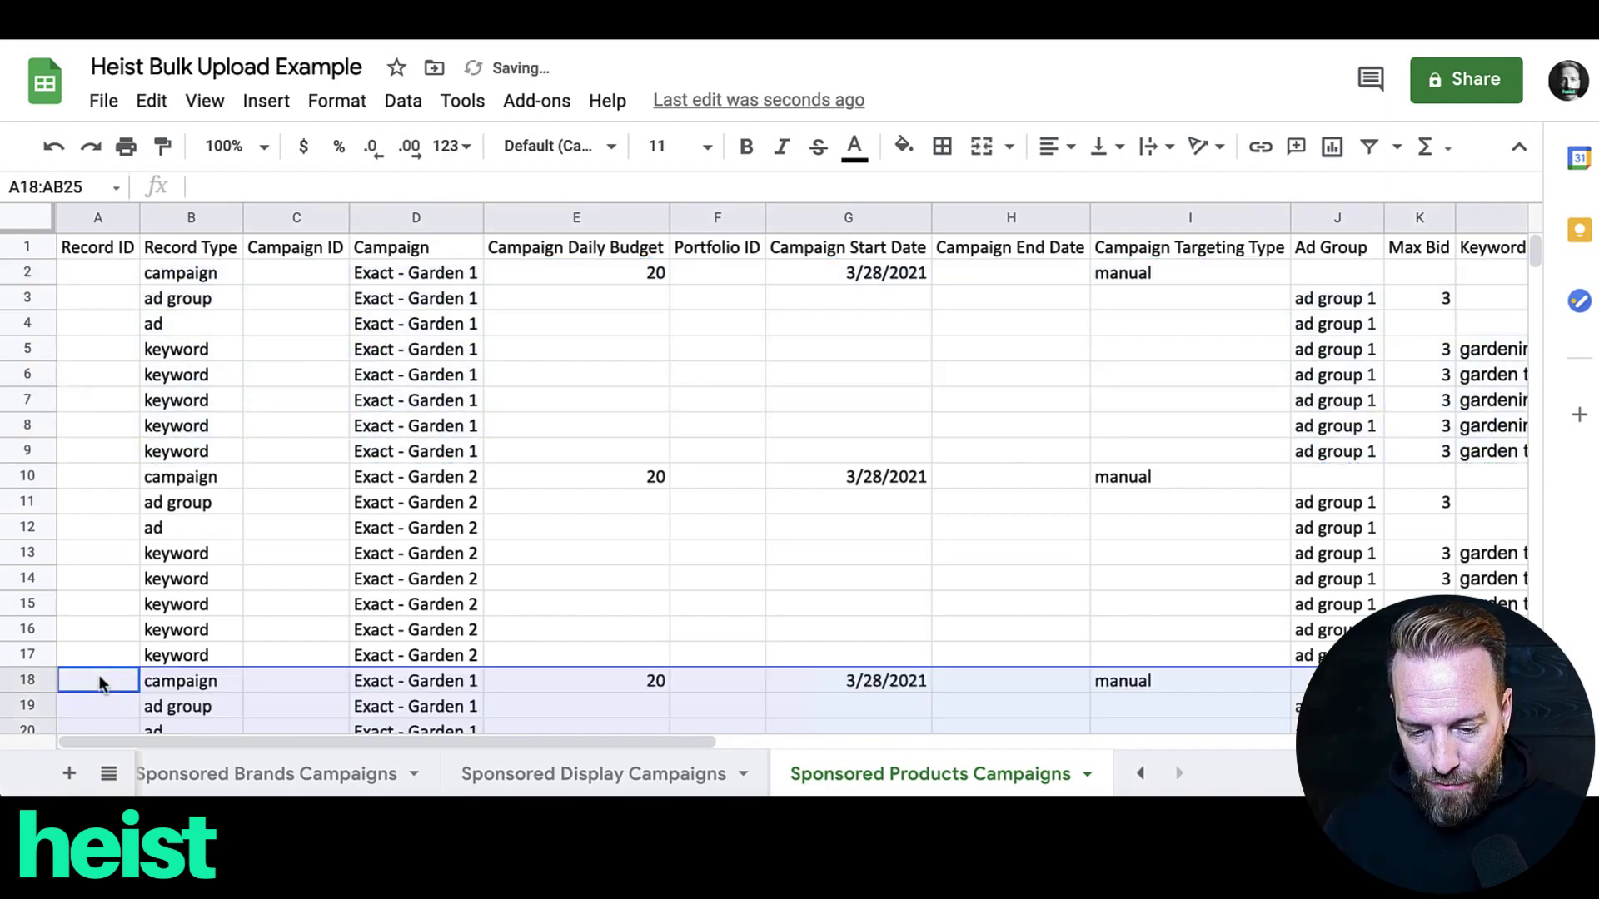
# Step: Find and replace every "exact" with "phrase" in the duplicated campaign rows 18 to 25
pyautogui.click(151, 103)
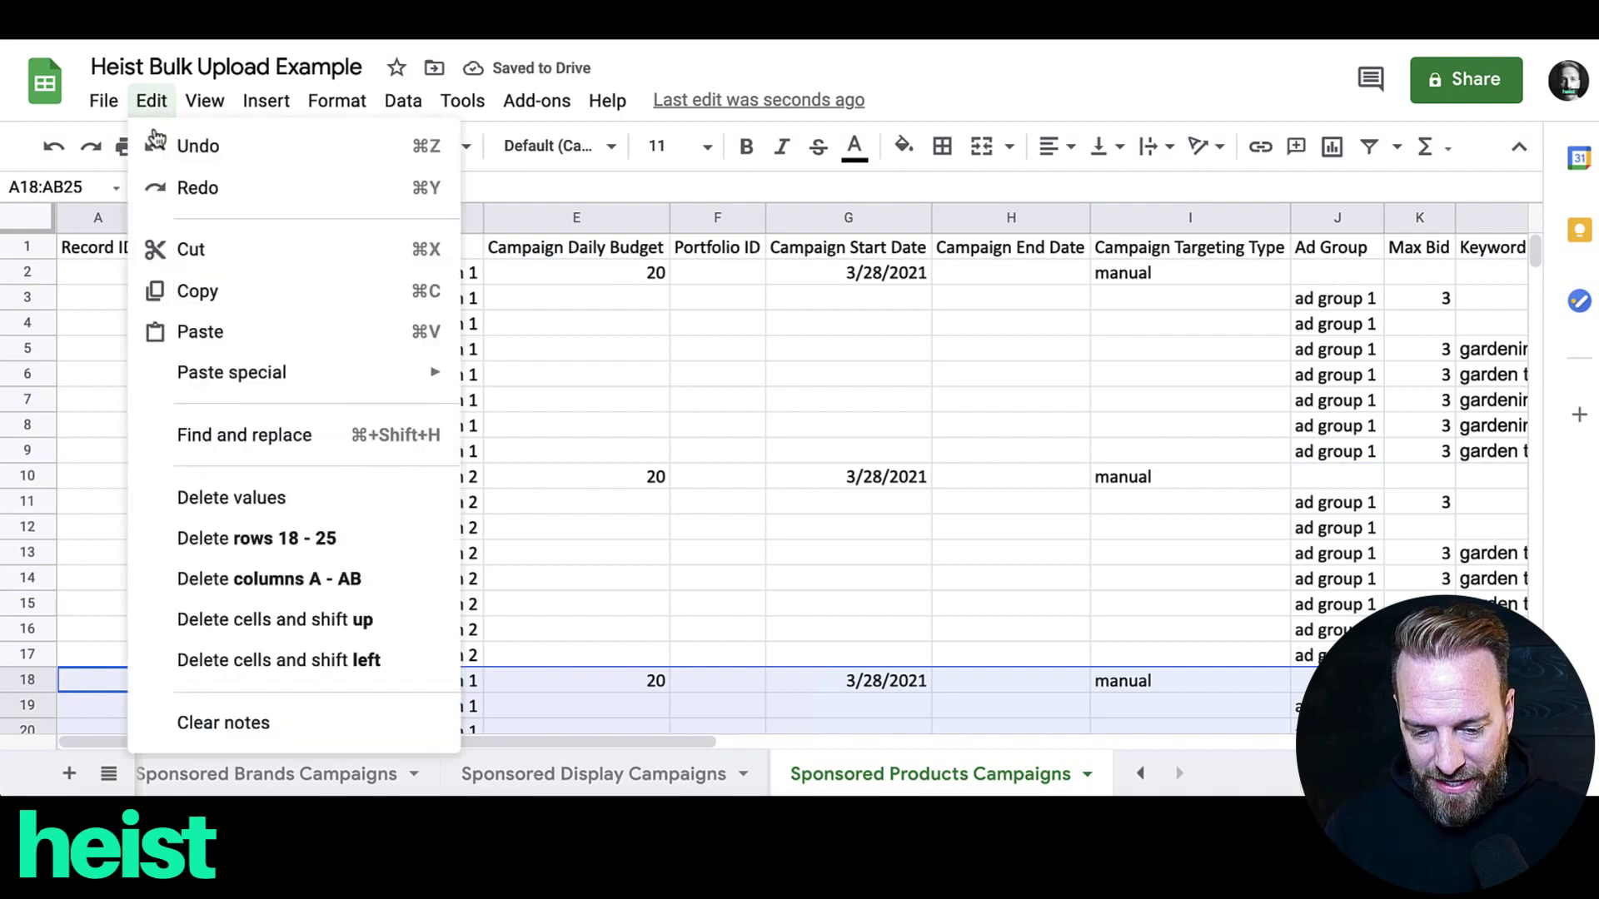
pyautogui.click(230, 437)
pyautogui.write('exact')
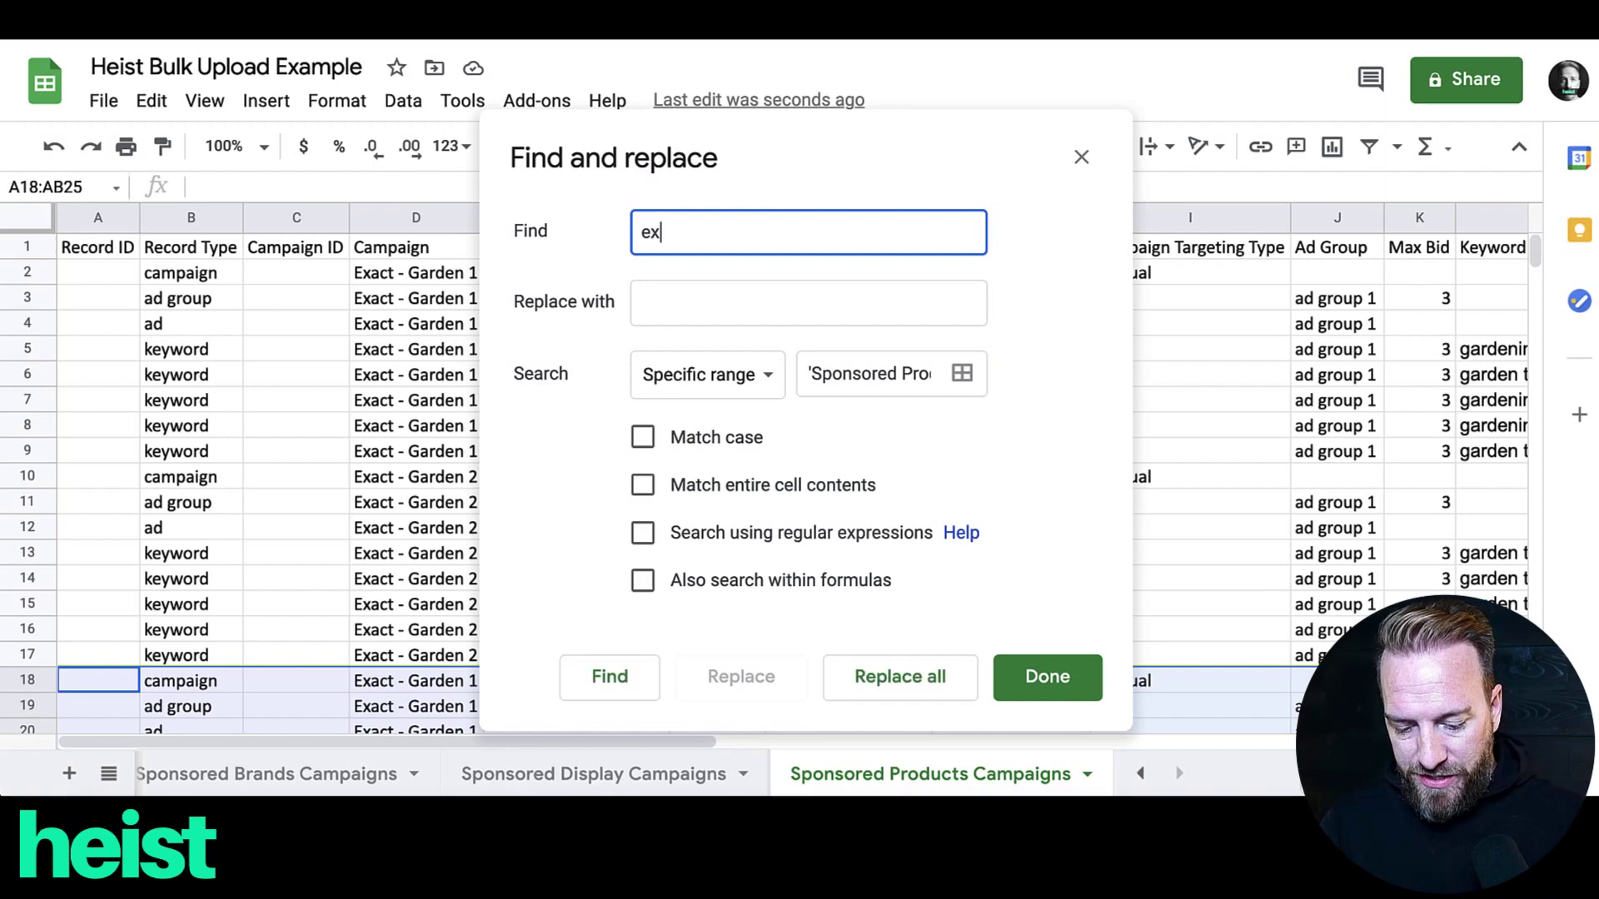
pyautogui.click(685, 304)
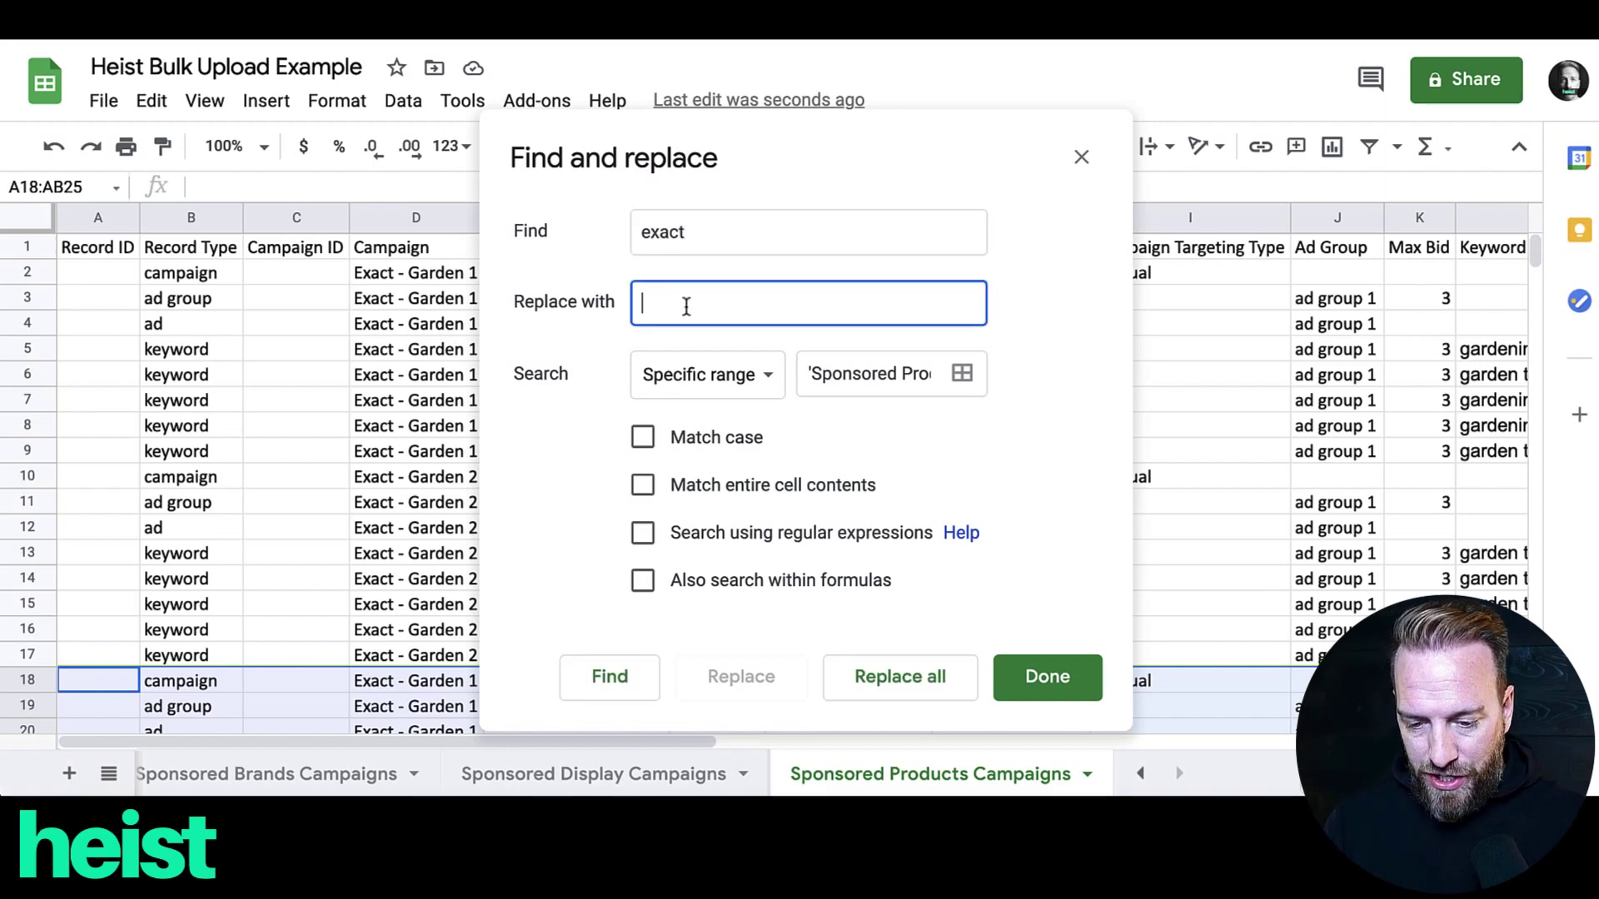
pyautogui.write('phrase')
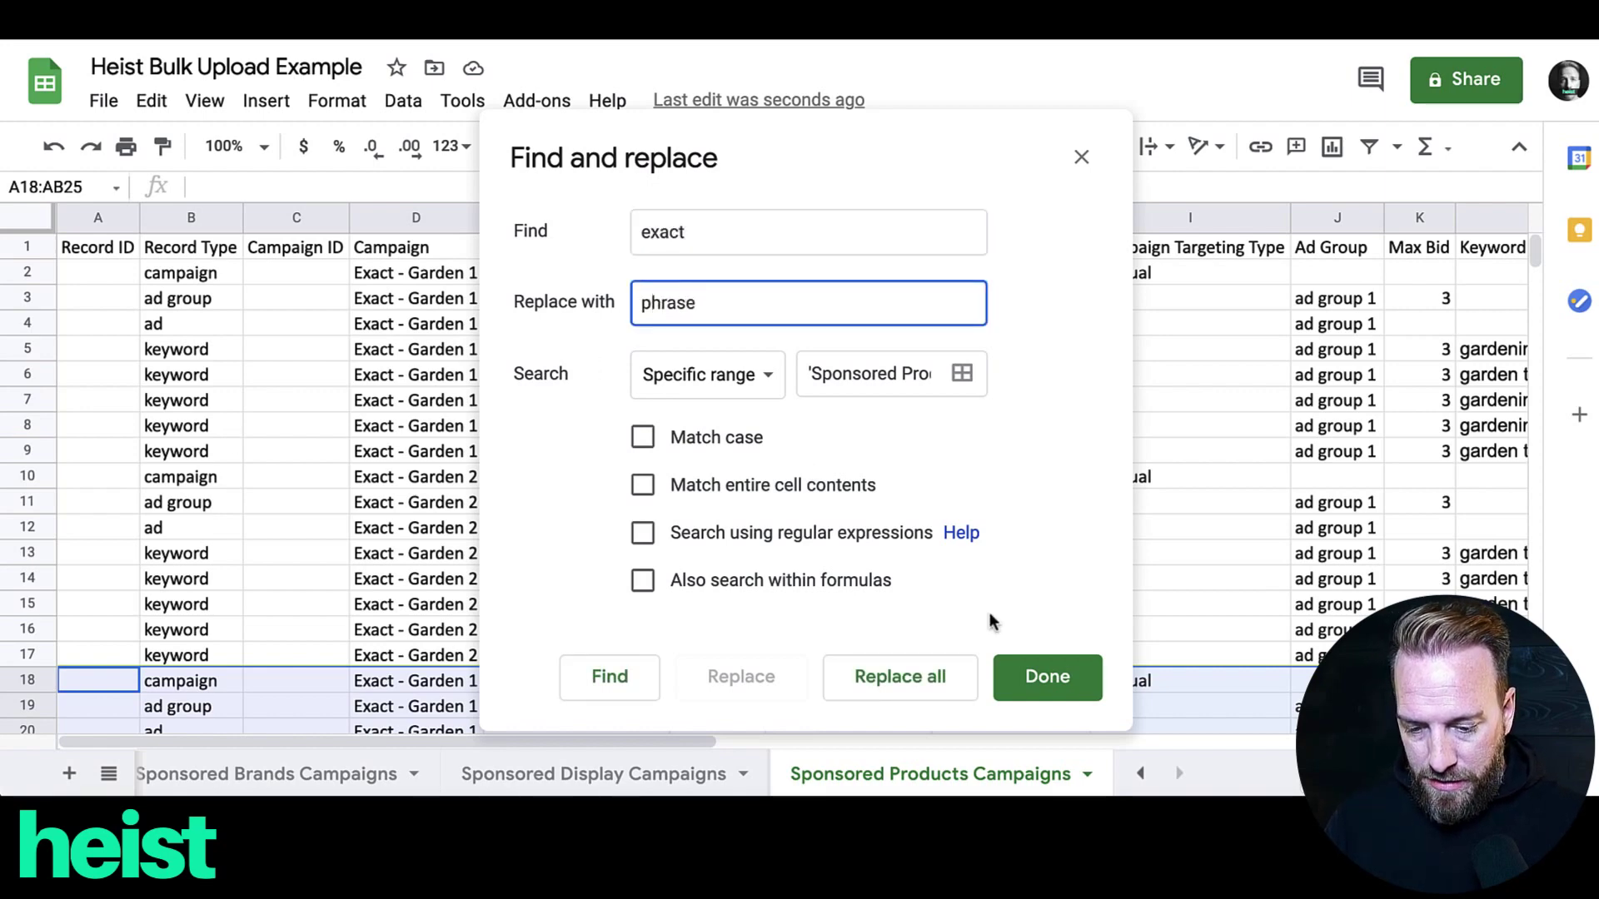
pyautogui.click(876, 678)
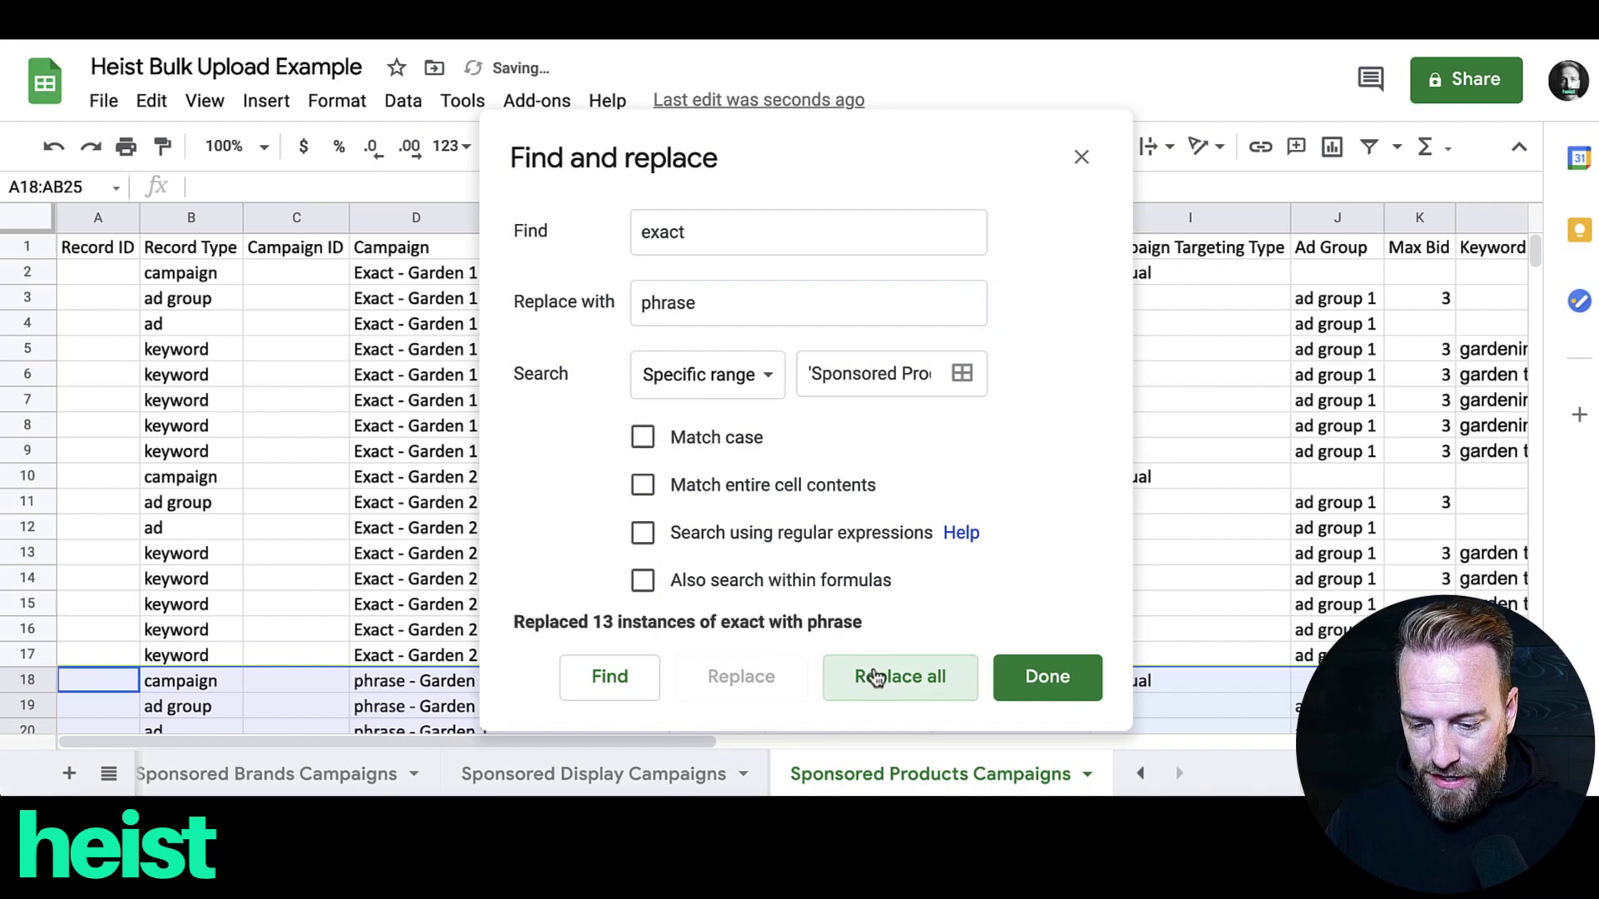
pyautogui.click(1044, 679)
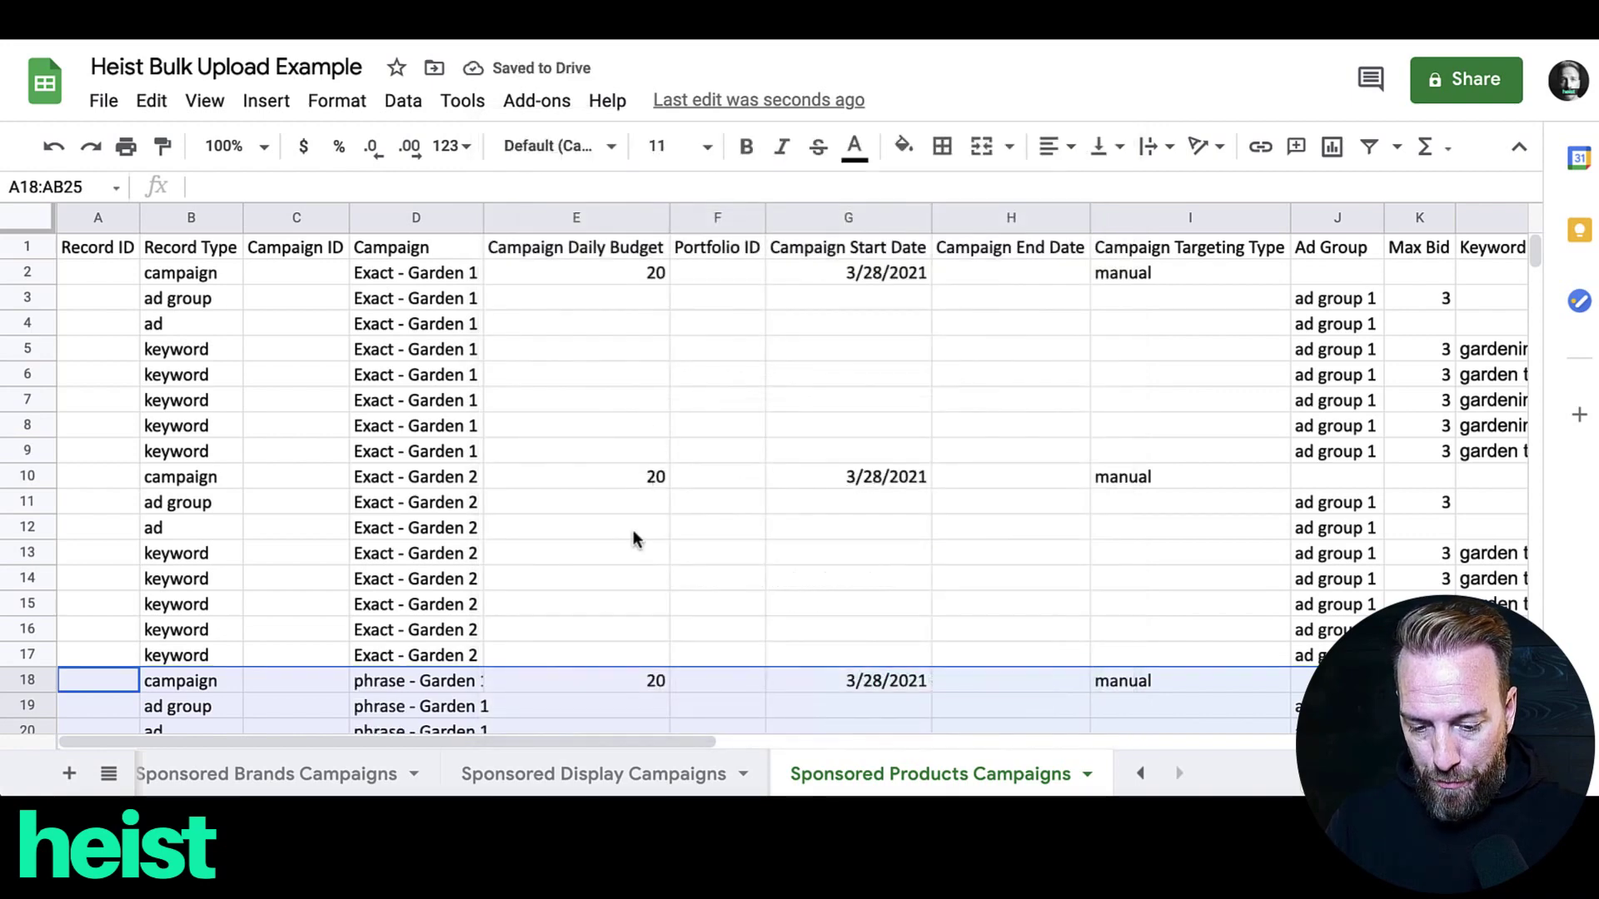
# Step: Duplicate all Exact - Garden 2 campaign rows (rows 10 to 17) into rows 26 to 33
pyautogui.scroll(-2, 632, 533)
pyautogui.scroll(-1, 633, 538)
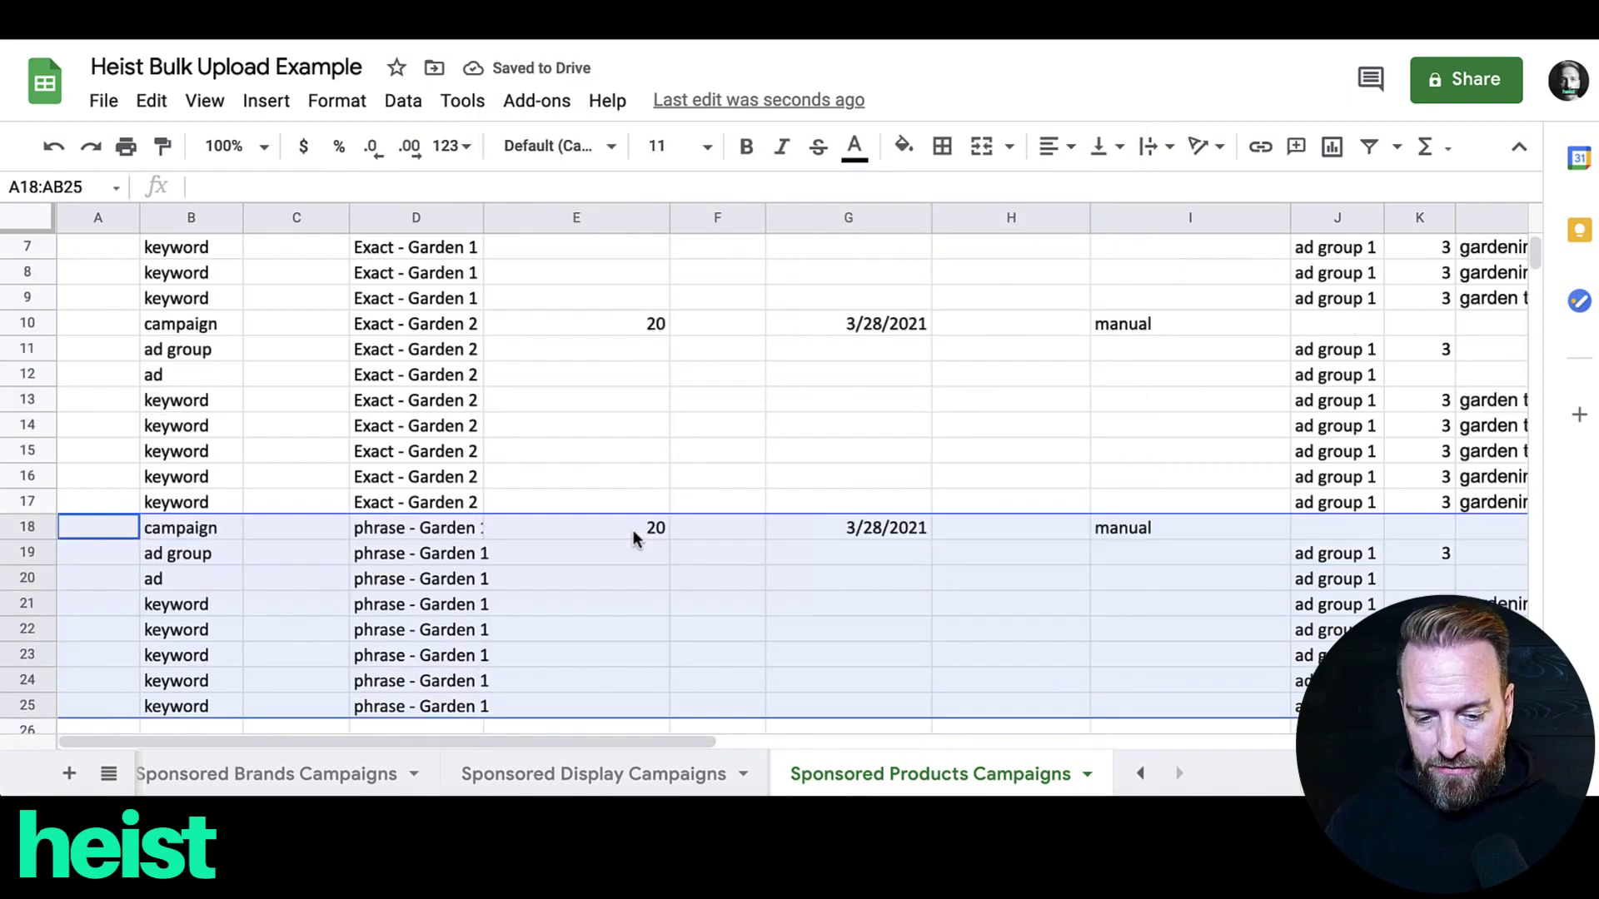
pyautogui.scroll(1, 633, 538)
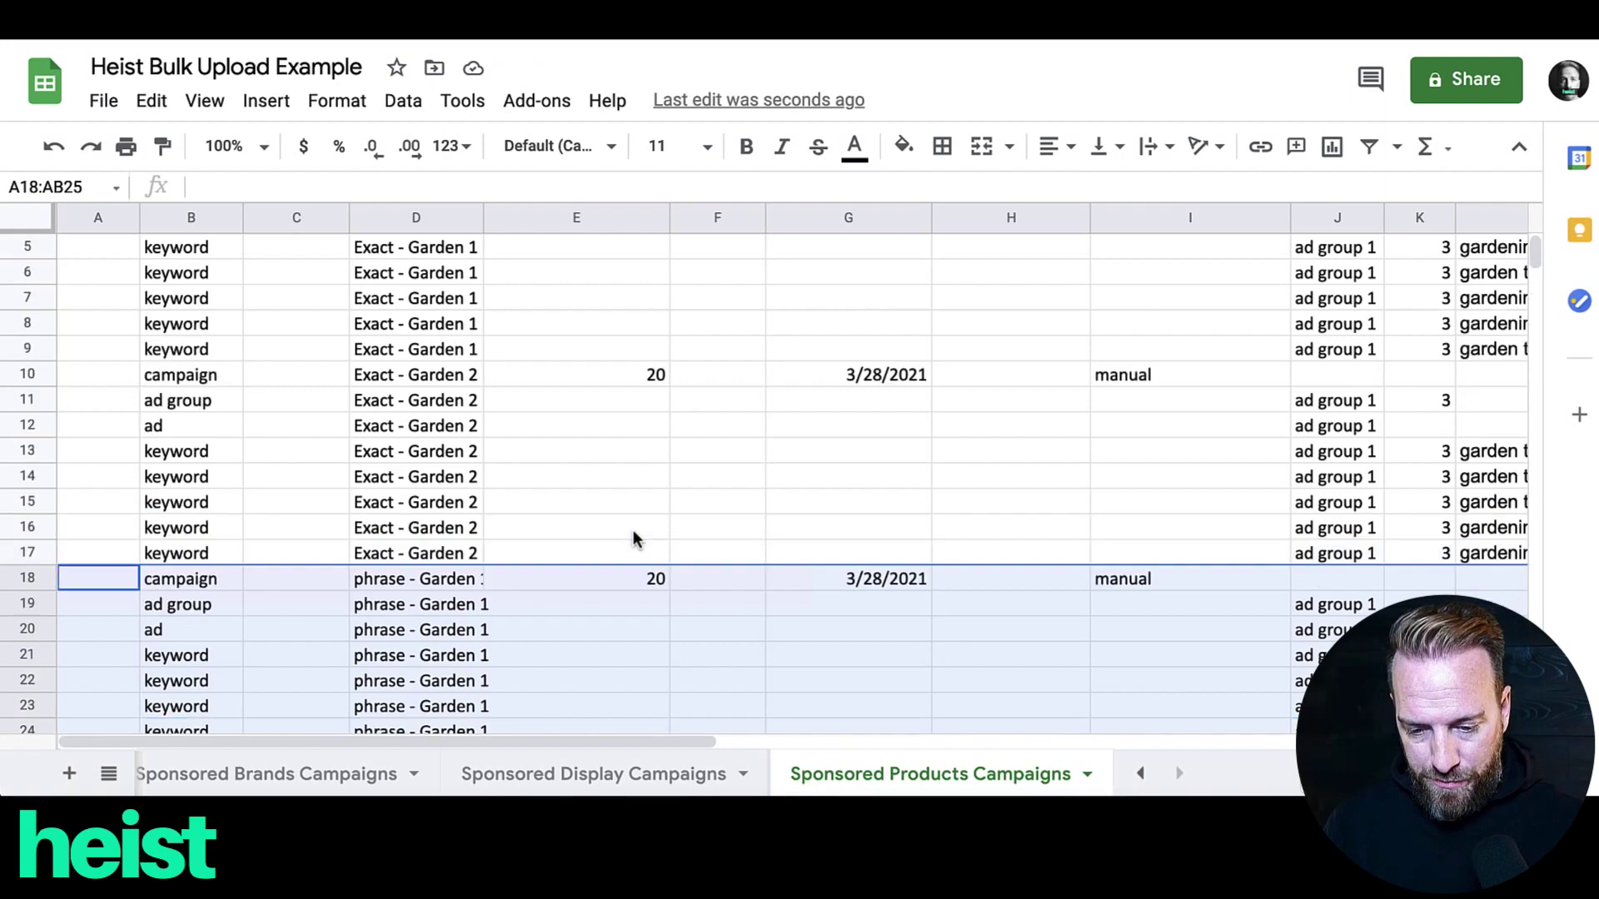
pyautogui.click(34, 375)
pyautogui.moveTo(38, 377); pyautogui.dragTo(48, 547)
pyautogui.hotkey('ctrl', 'c')
pyautogui.scroll(-2, 171, 479)
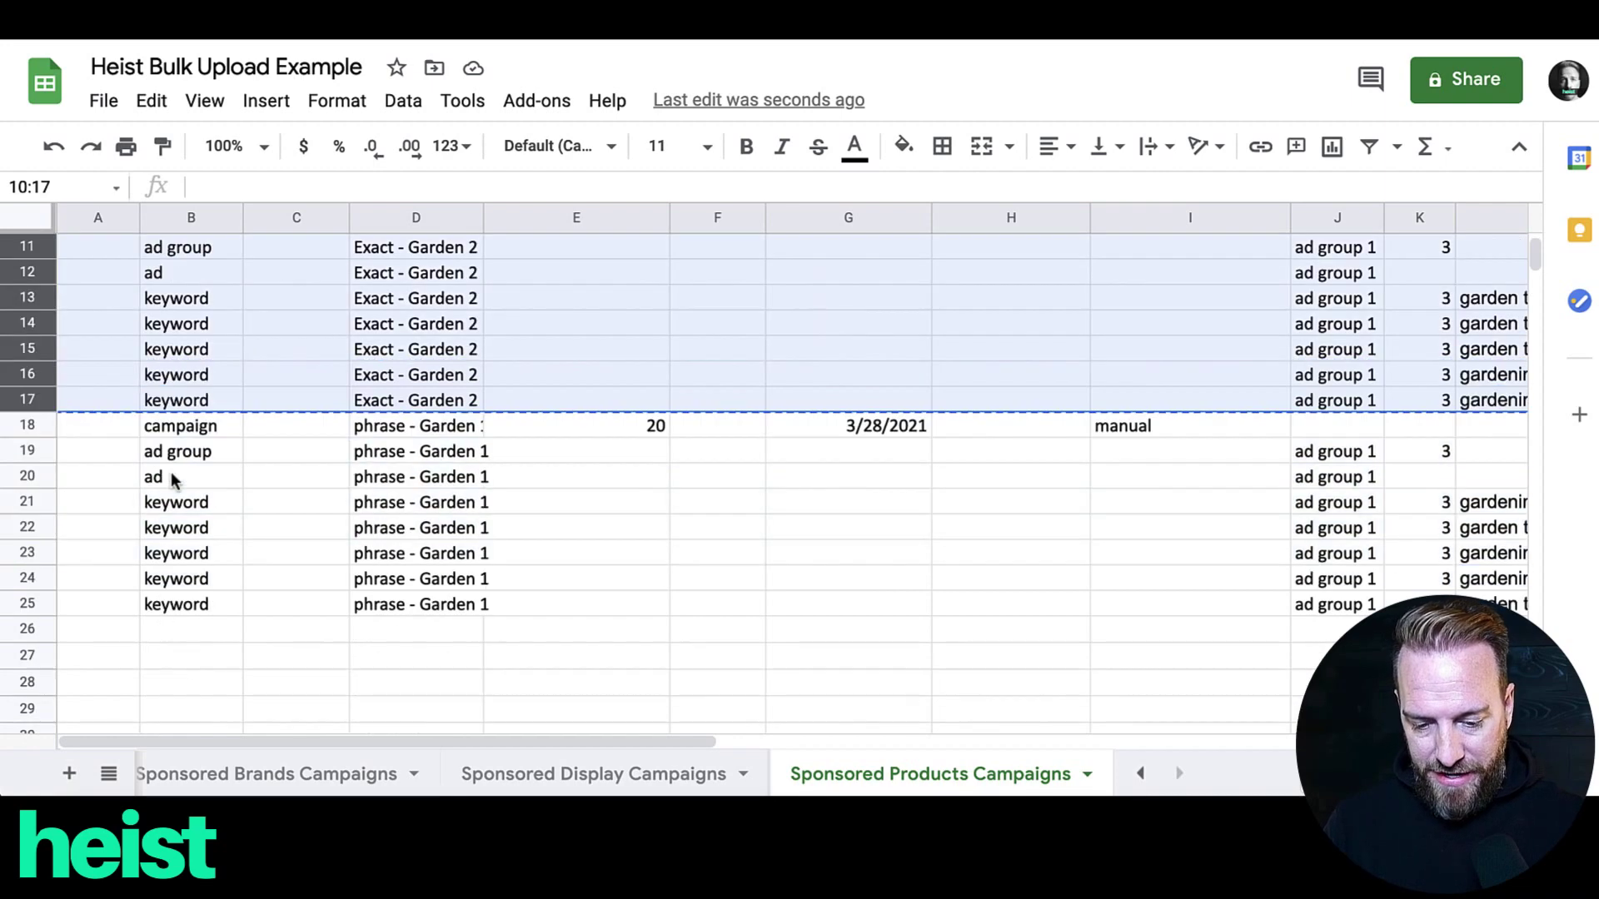
pyautogui.click(104, 630)
pyautogui.hotkey('ctrl', 'v')
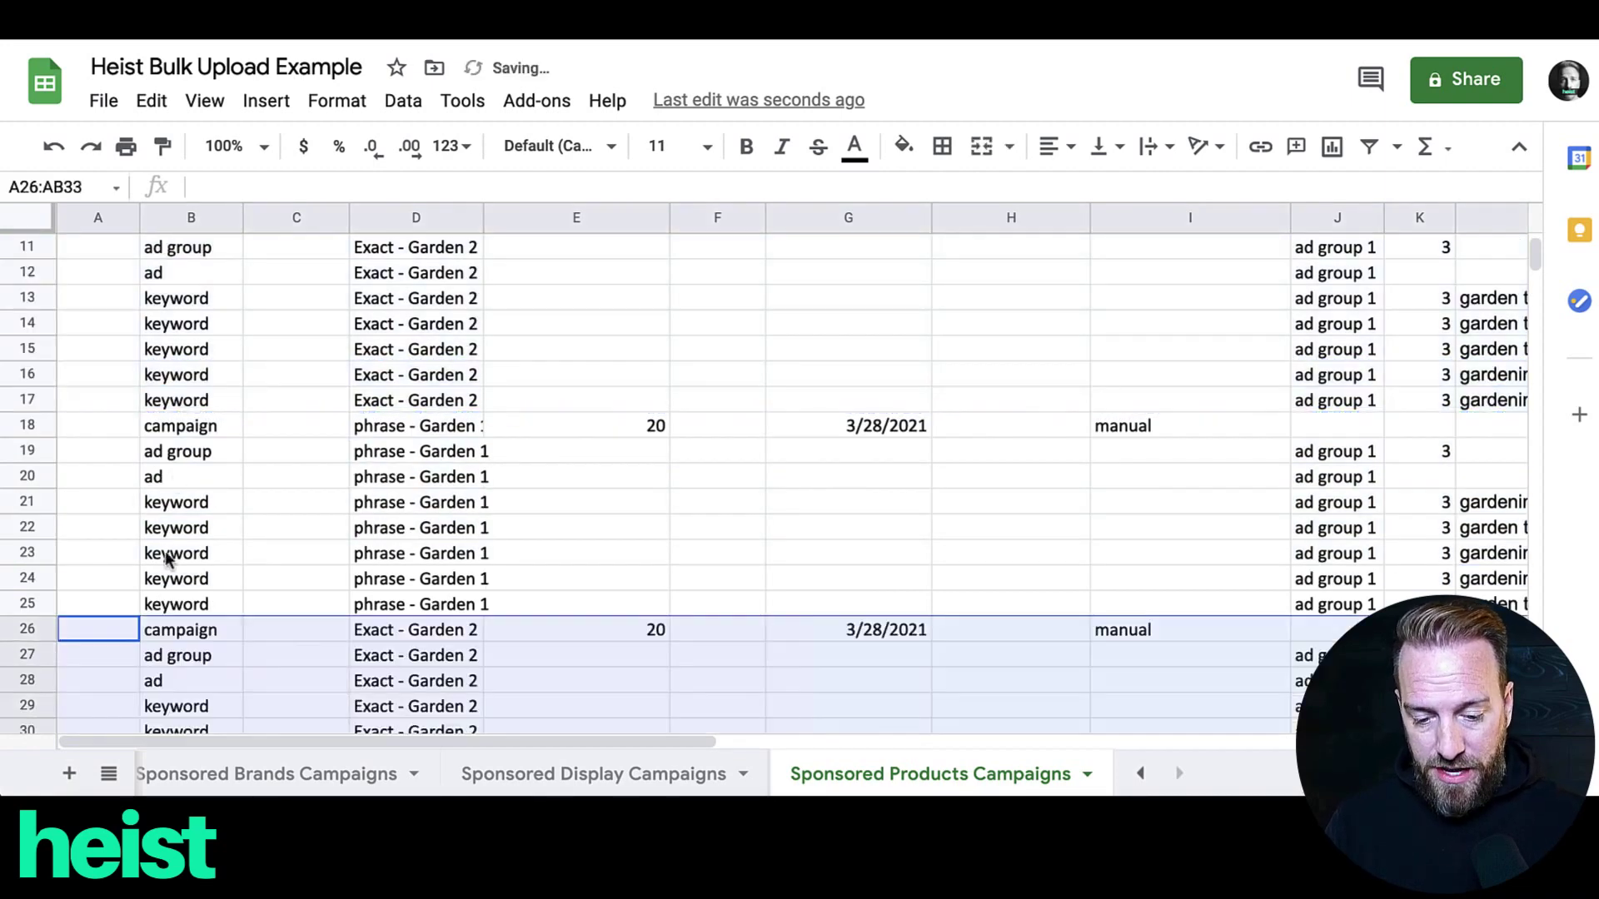
# Step: Find and replace every "exact" with "broad" in the duplicated campaign rows 26 to 33
pyautogui.click(152, 101)
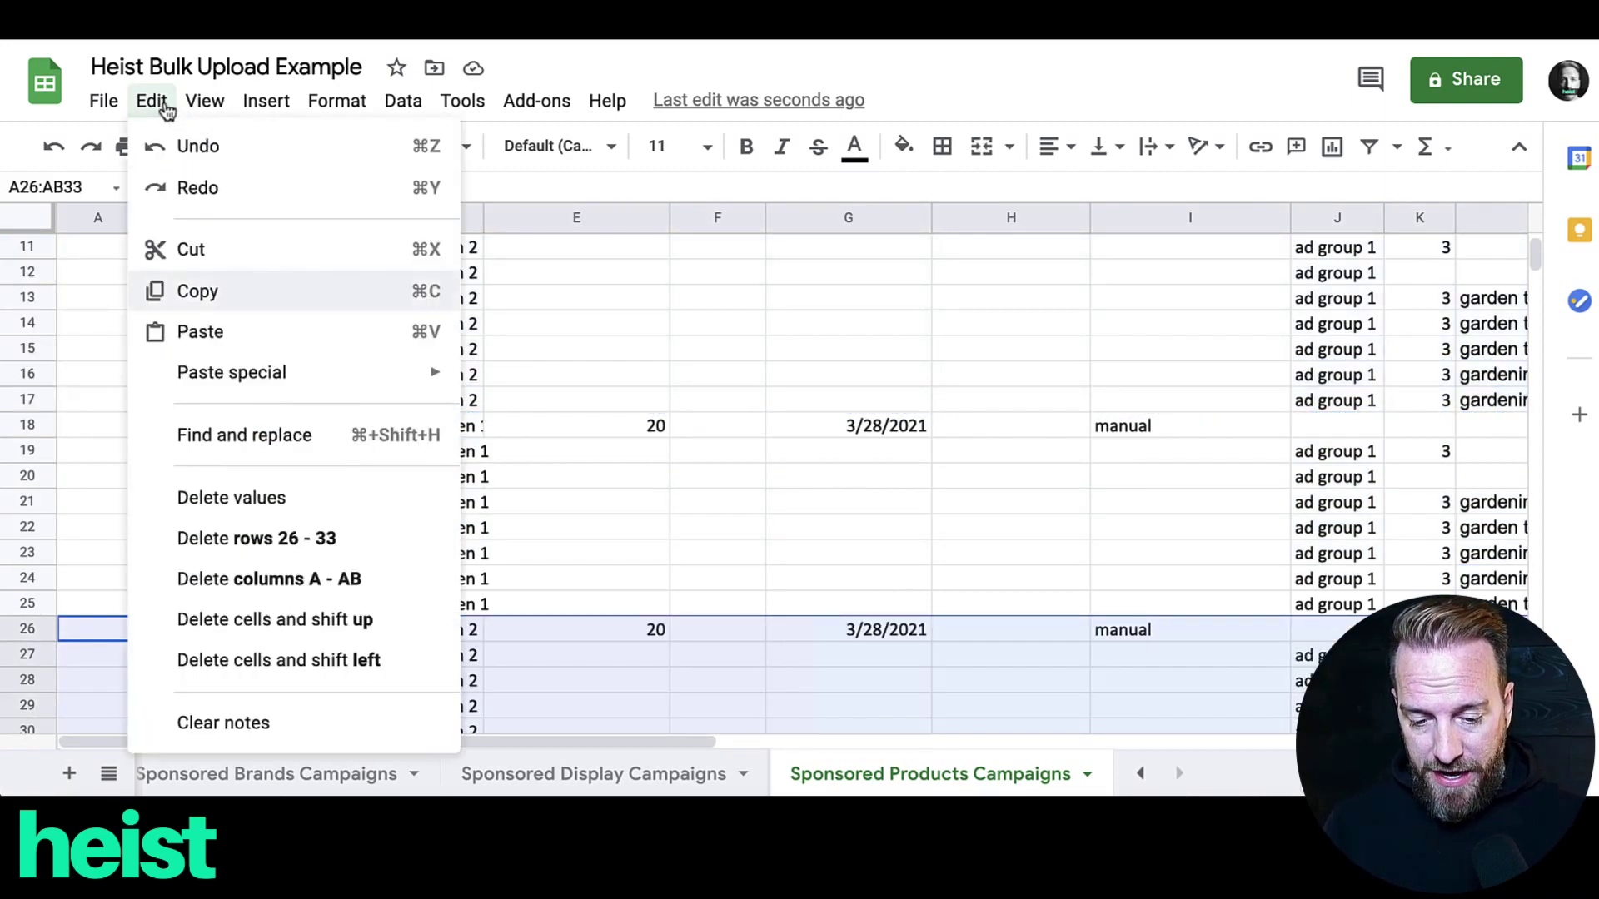
pyautogui.click(288, 438)
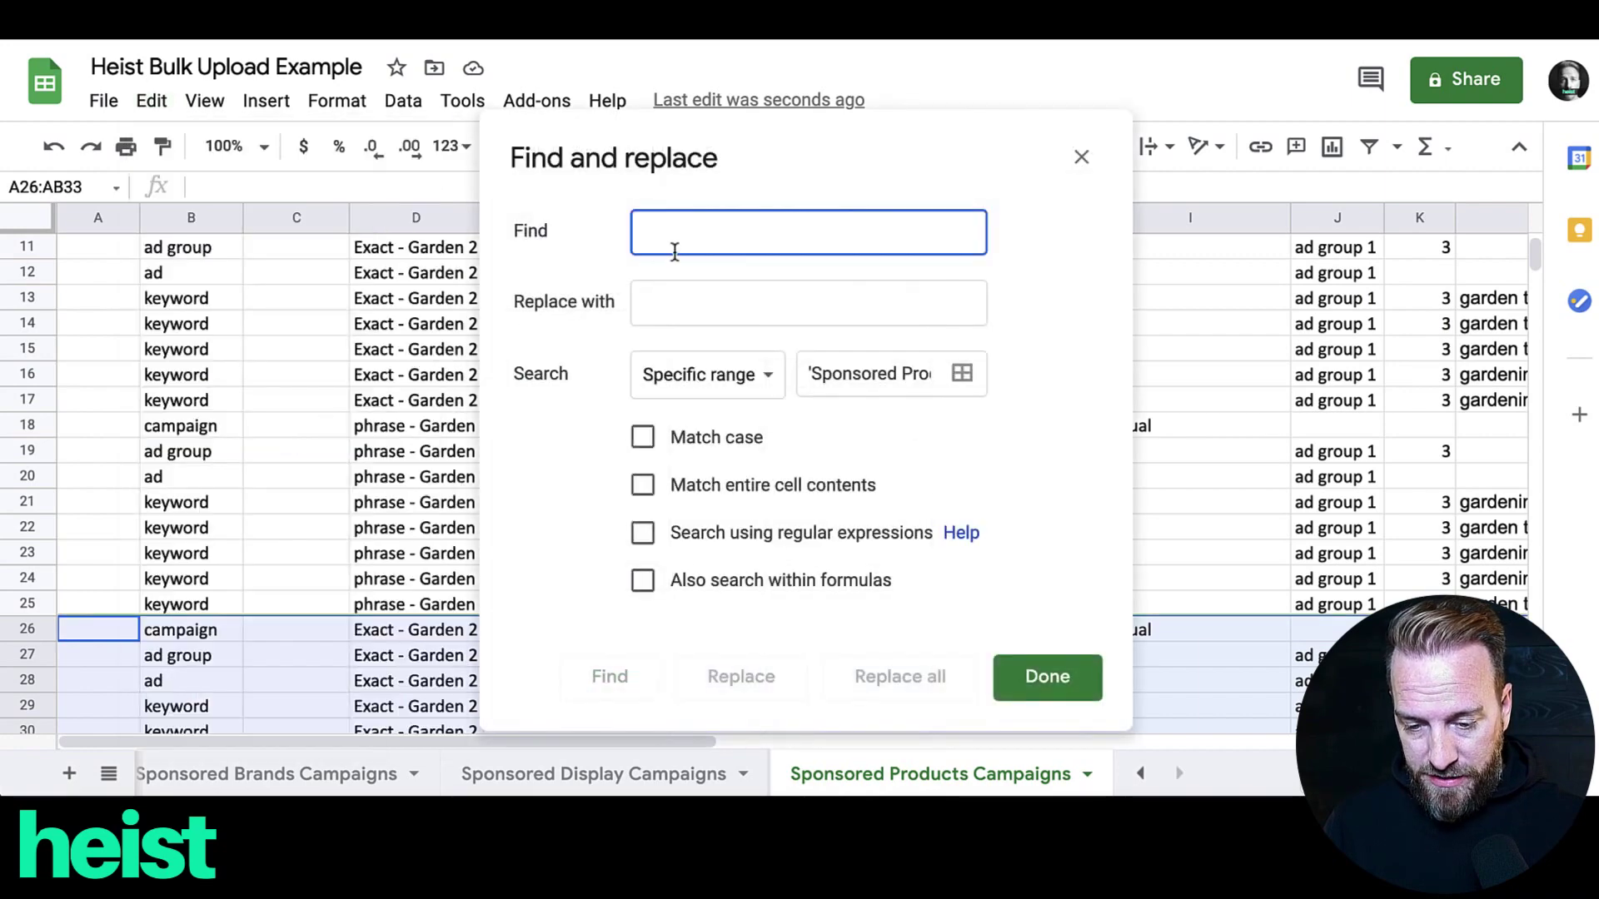
pyautogui.write('exact')
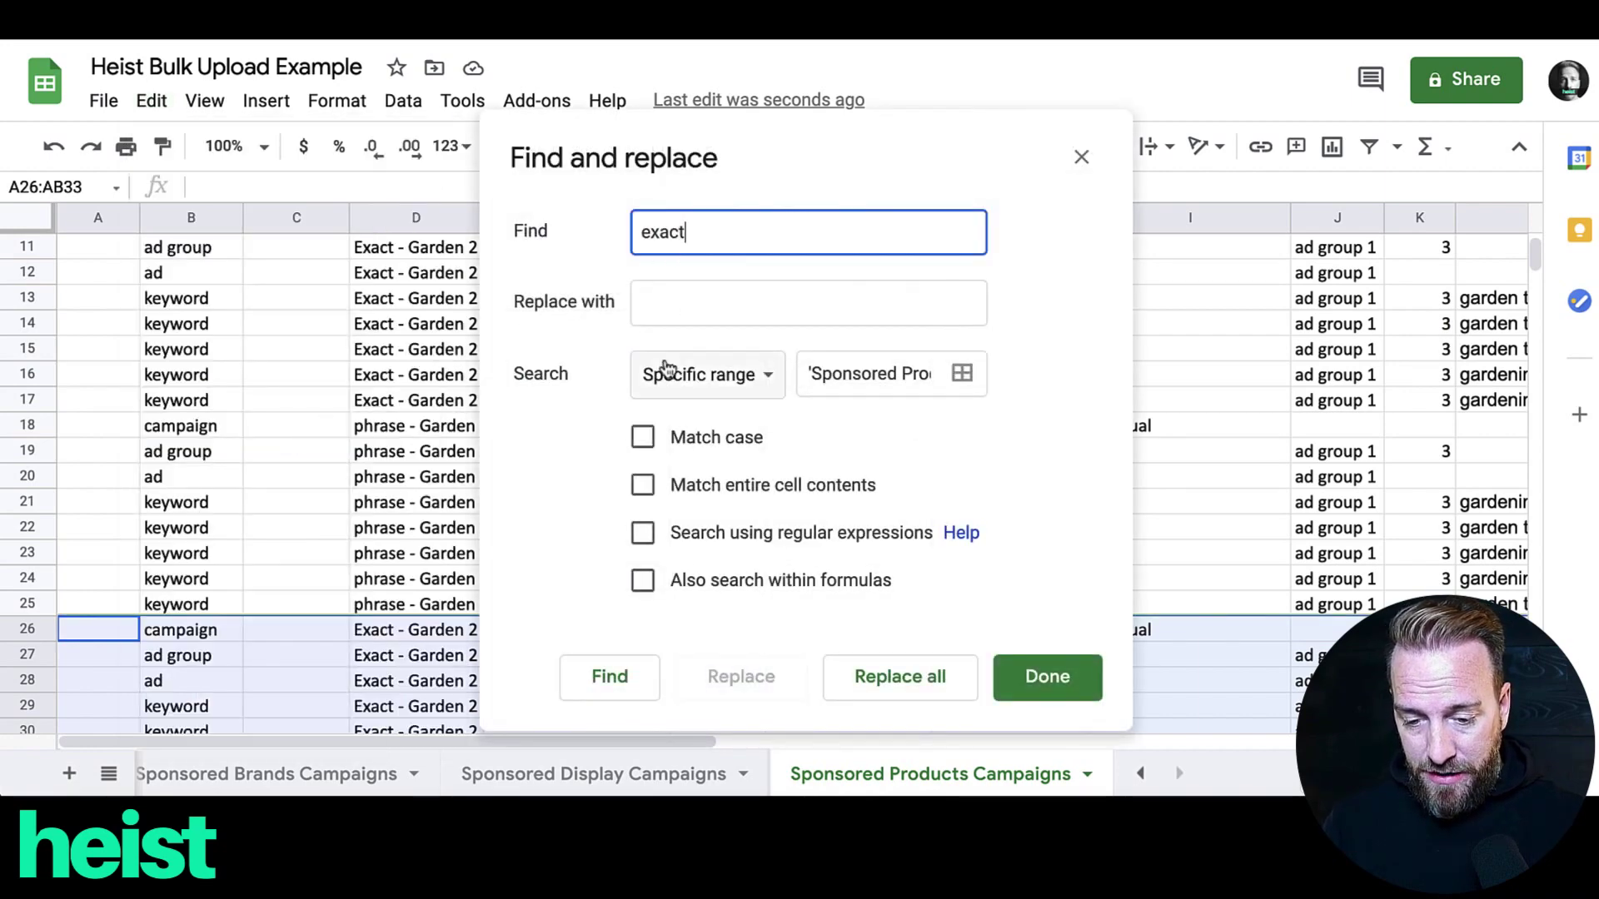
pyautogui.click(684, 305)
pyautogui.write('broad')
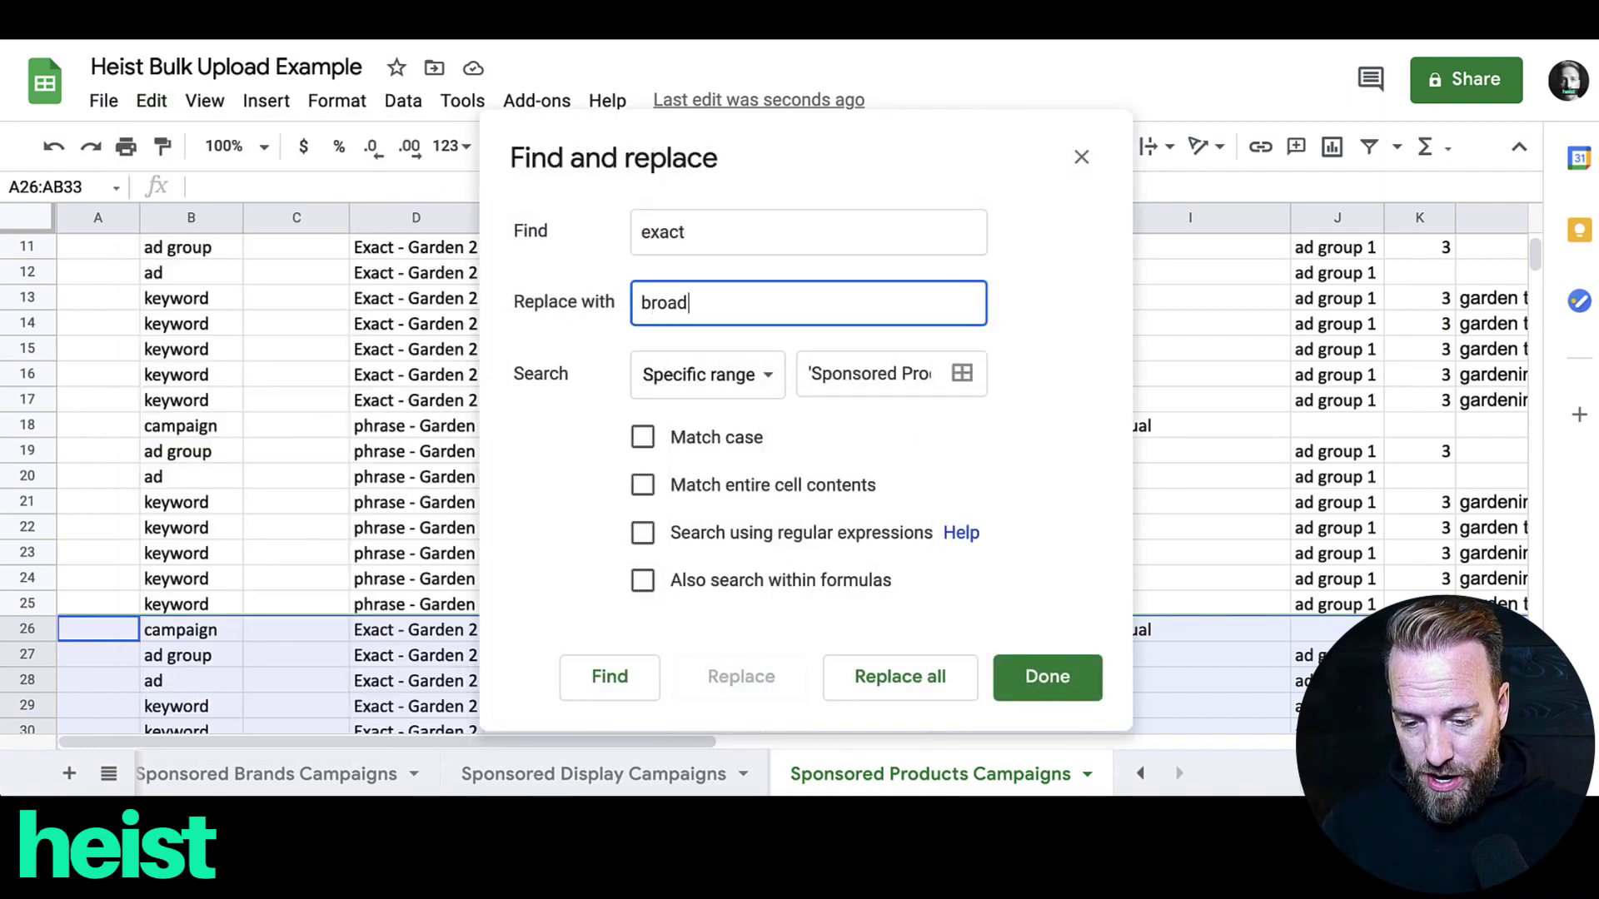
pyautogui.click(908, 678)
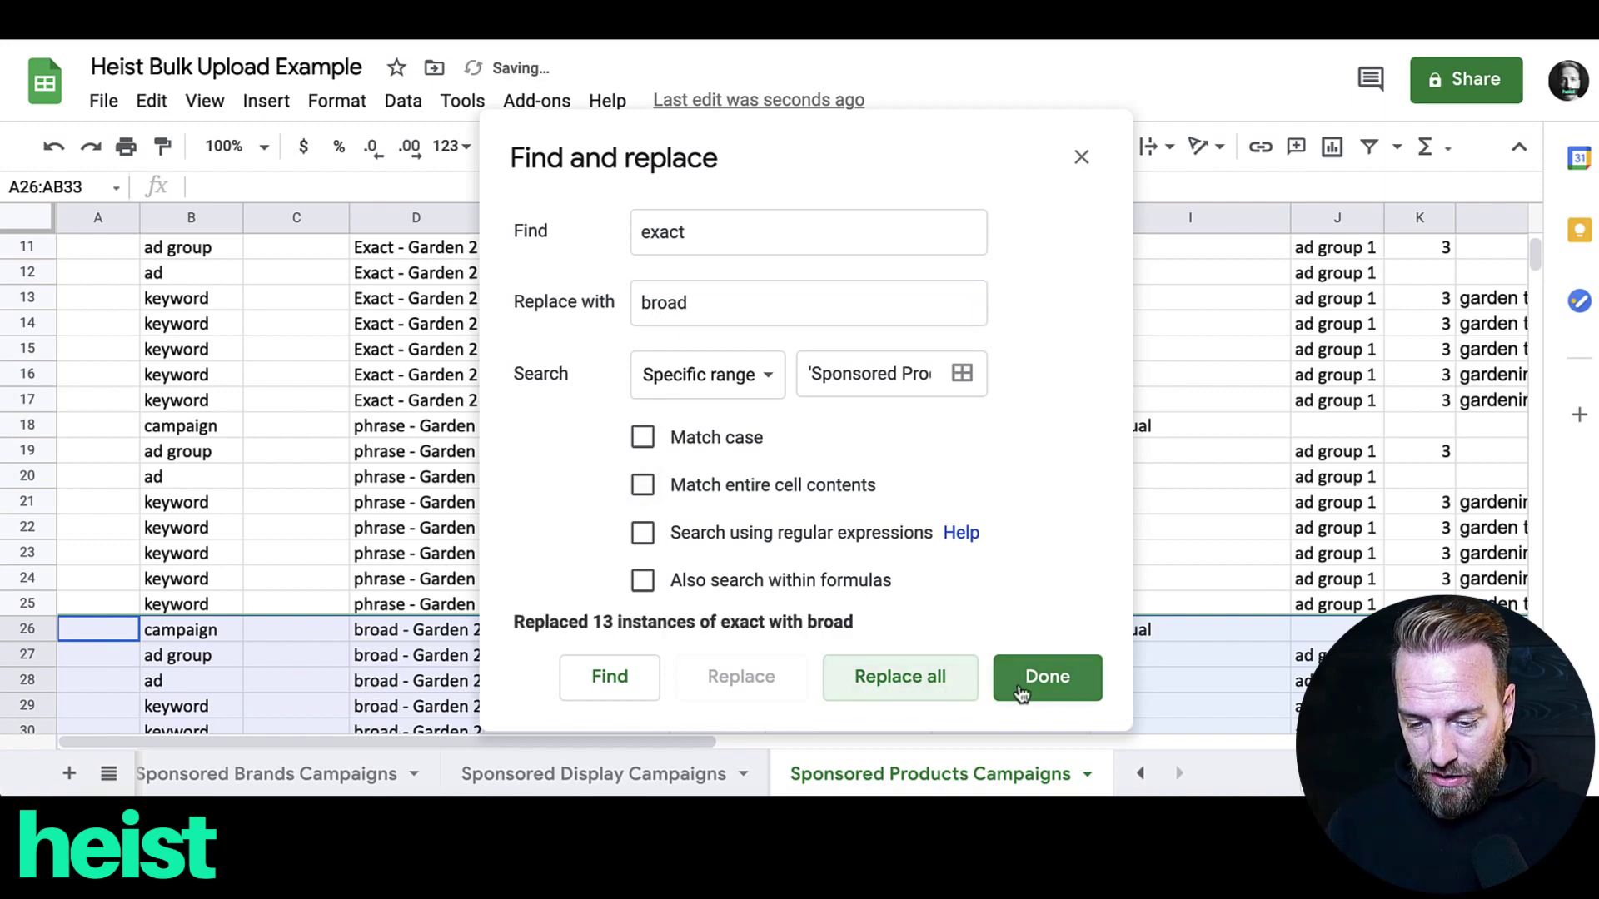
pyautogui.click(1048, 677)
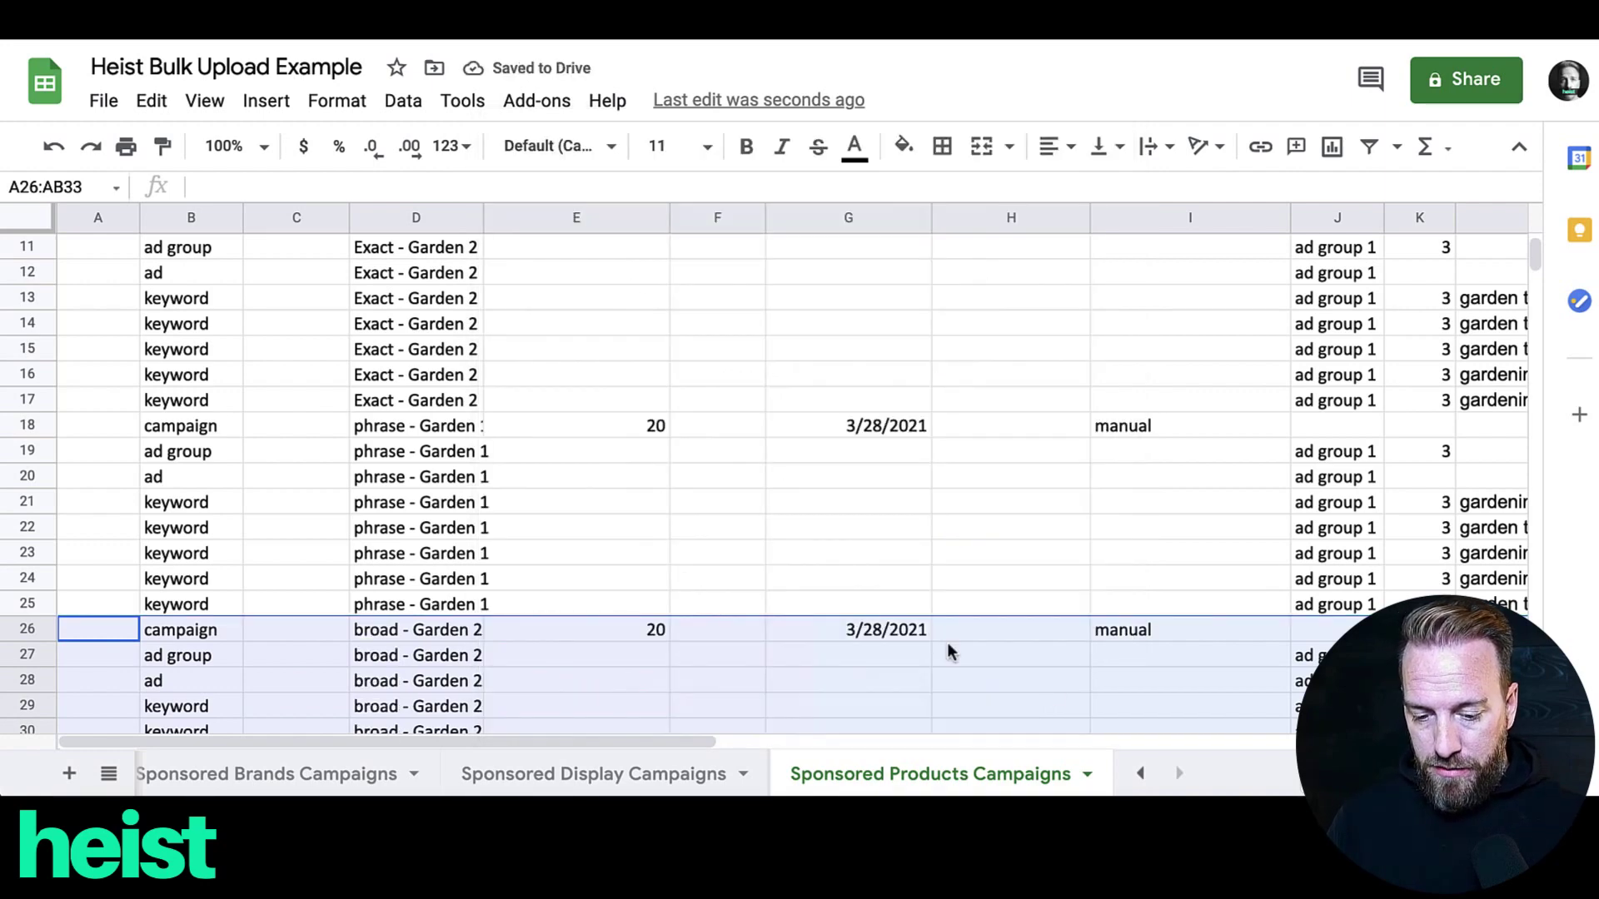
# Step: Download the Heist Bulk Upload Example spreadsheet as a Microsoft Excel (.xlsx) file
pyautogui.scroll(-2, 544, 495)
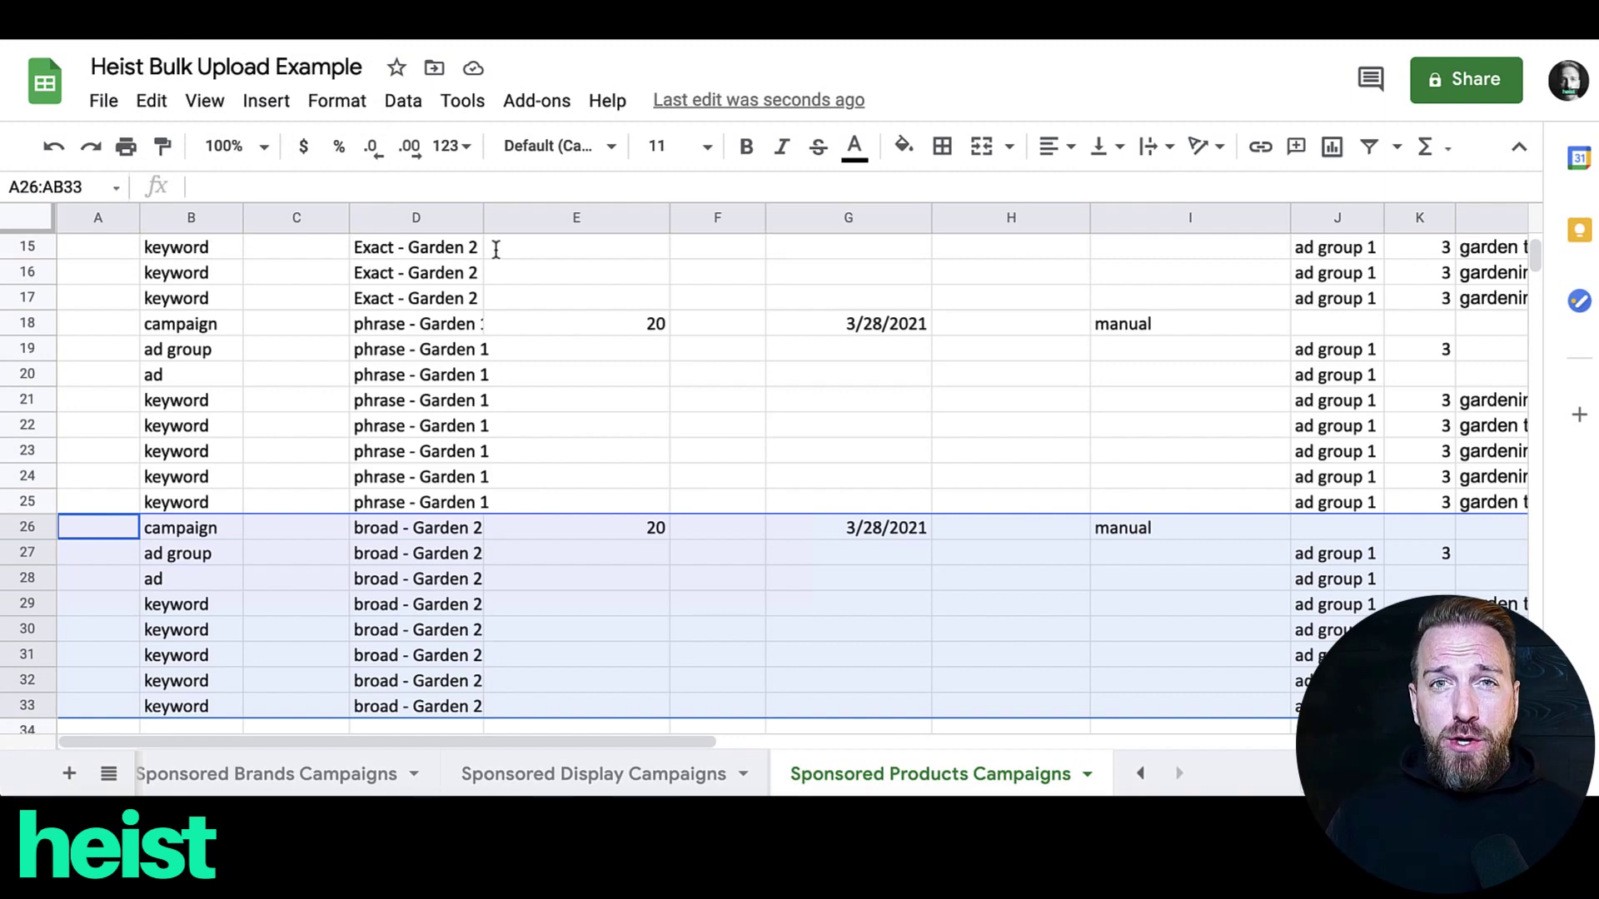
pyautogui.click(98, 101)
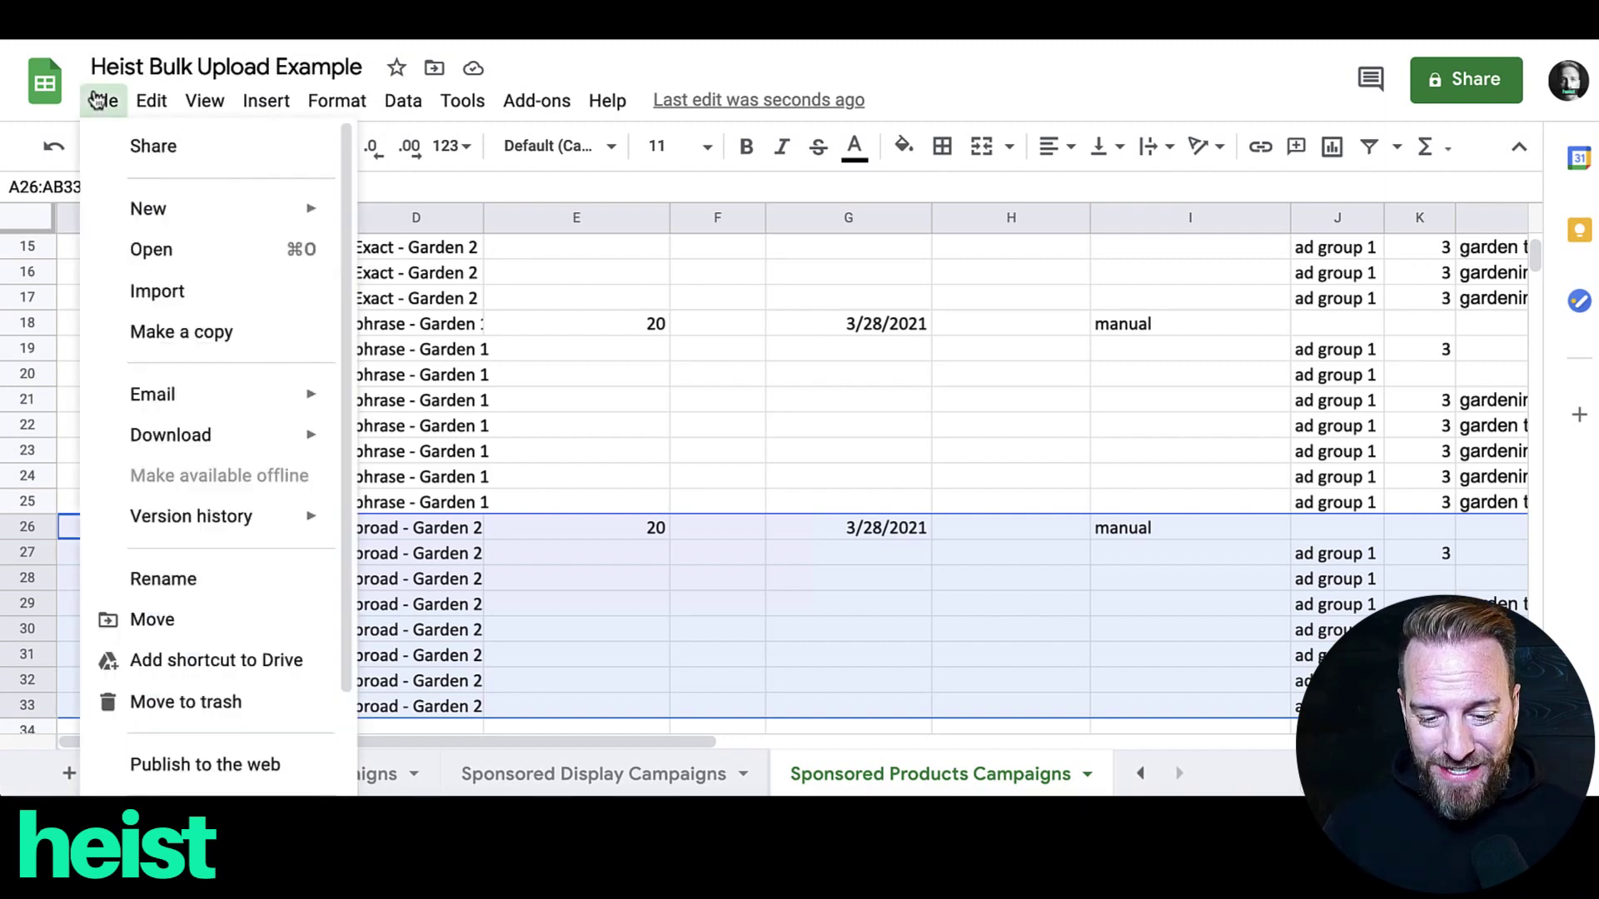
pyautogui.moveTo(204, 435)
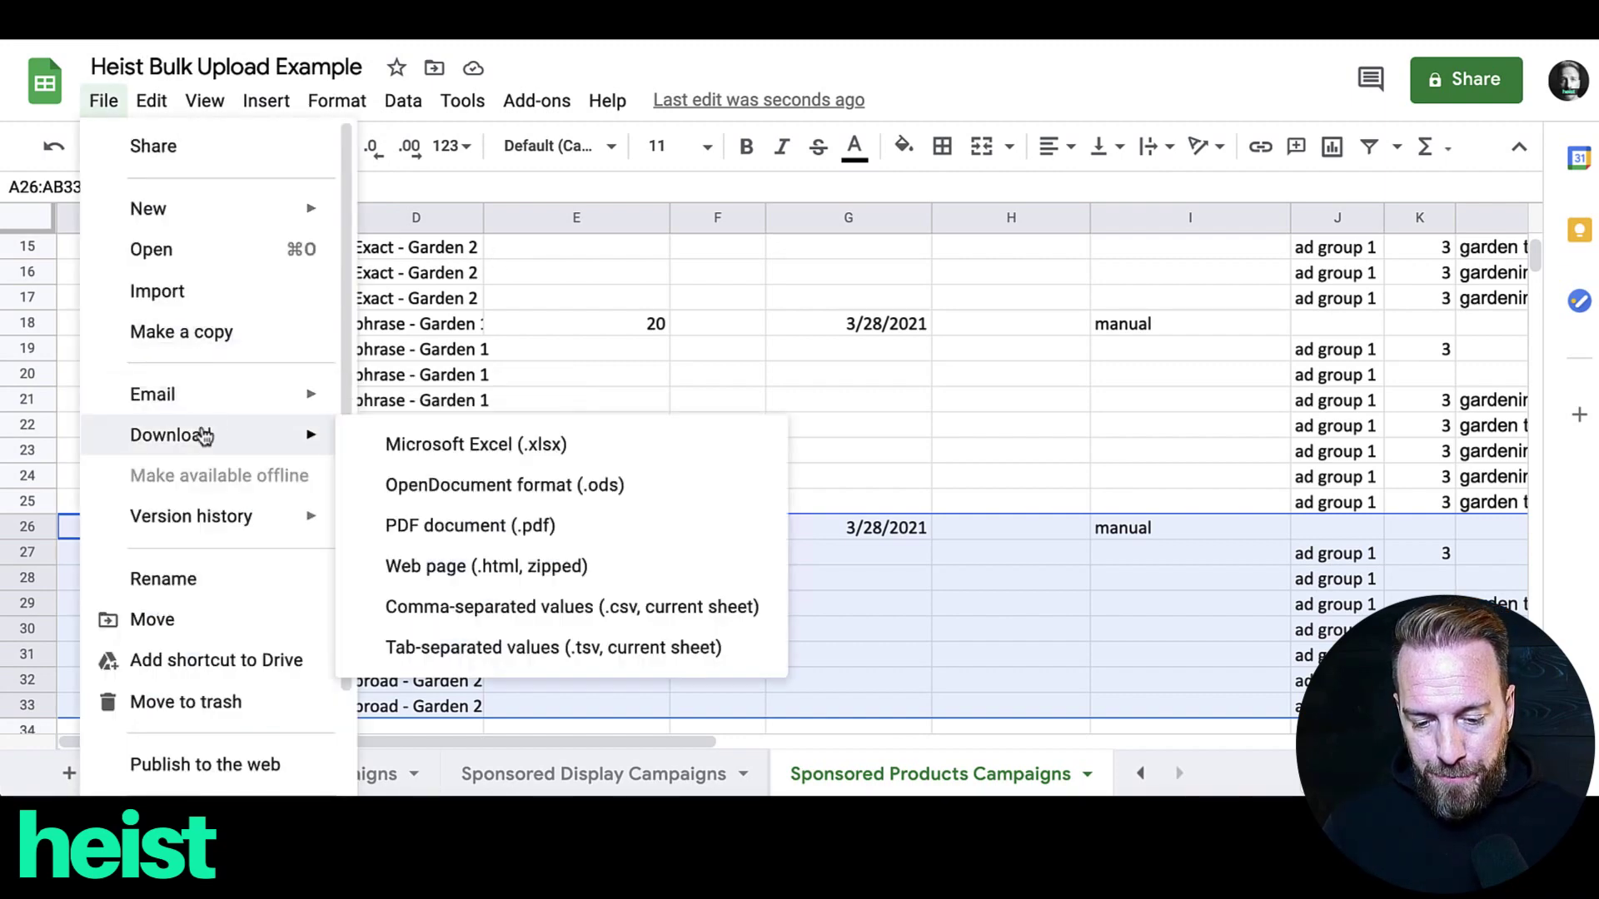
pyautogui.click(386, 442)
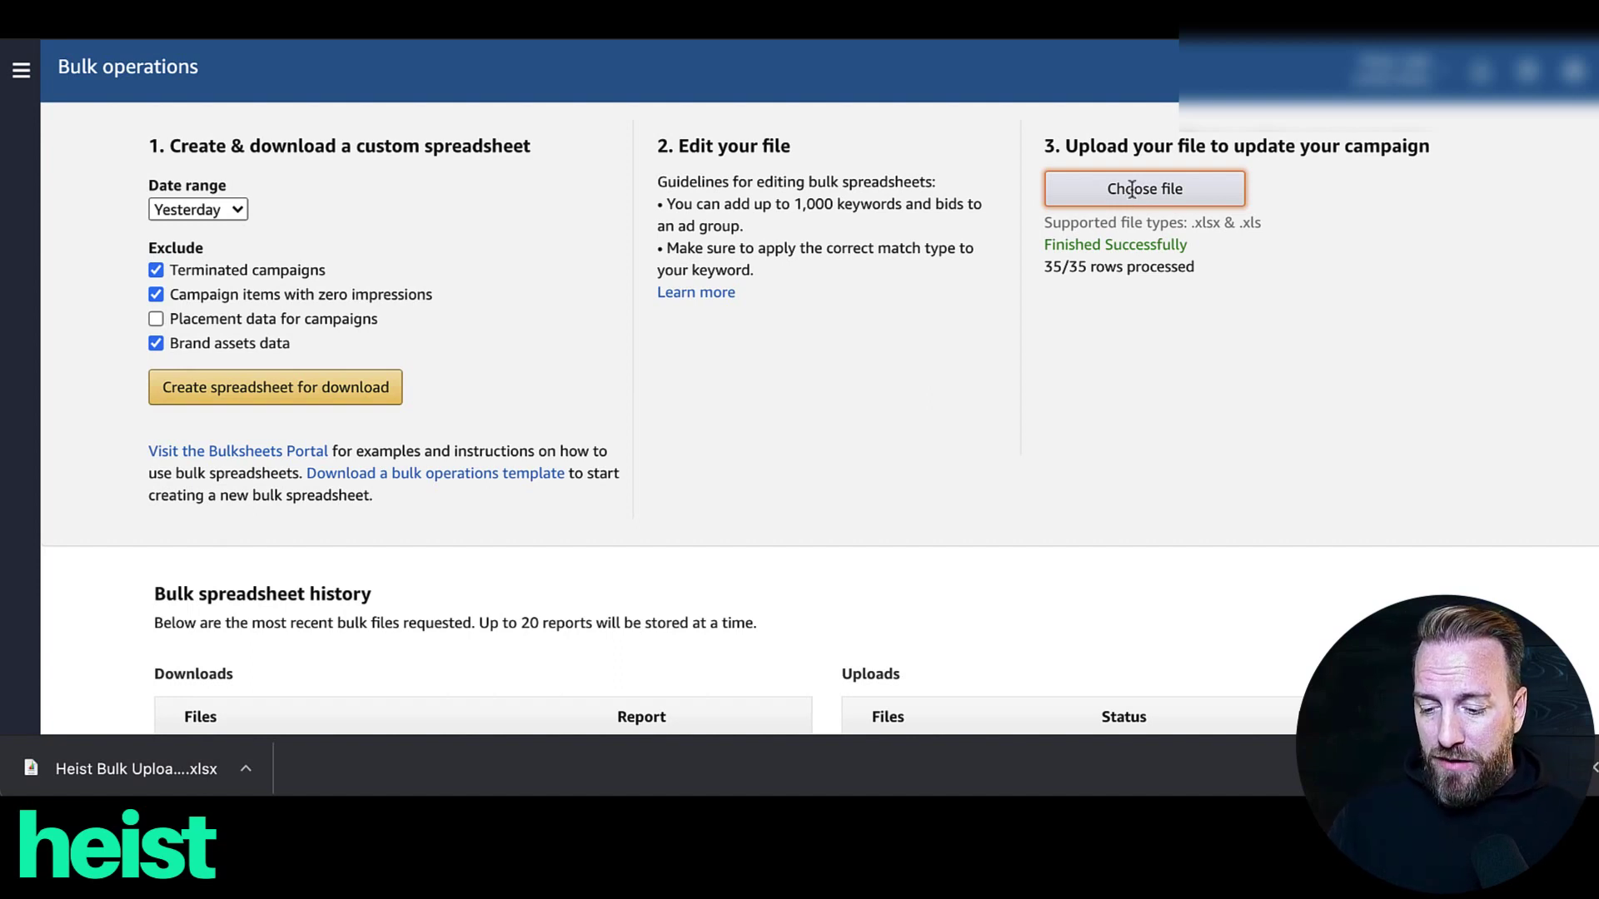
# Step: On Amazon's Bulk operations page, check the status of uploads in the bulk spreadsheet history
pyautogui.scroll(-1, 1142, 426)
pyautogui.scroll(-1, 1141, 425)
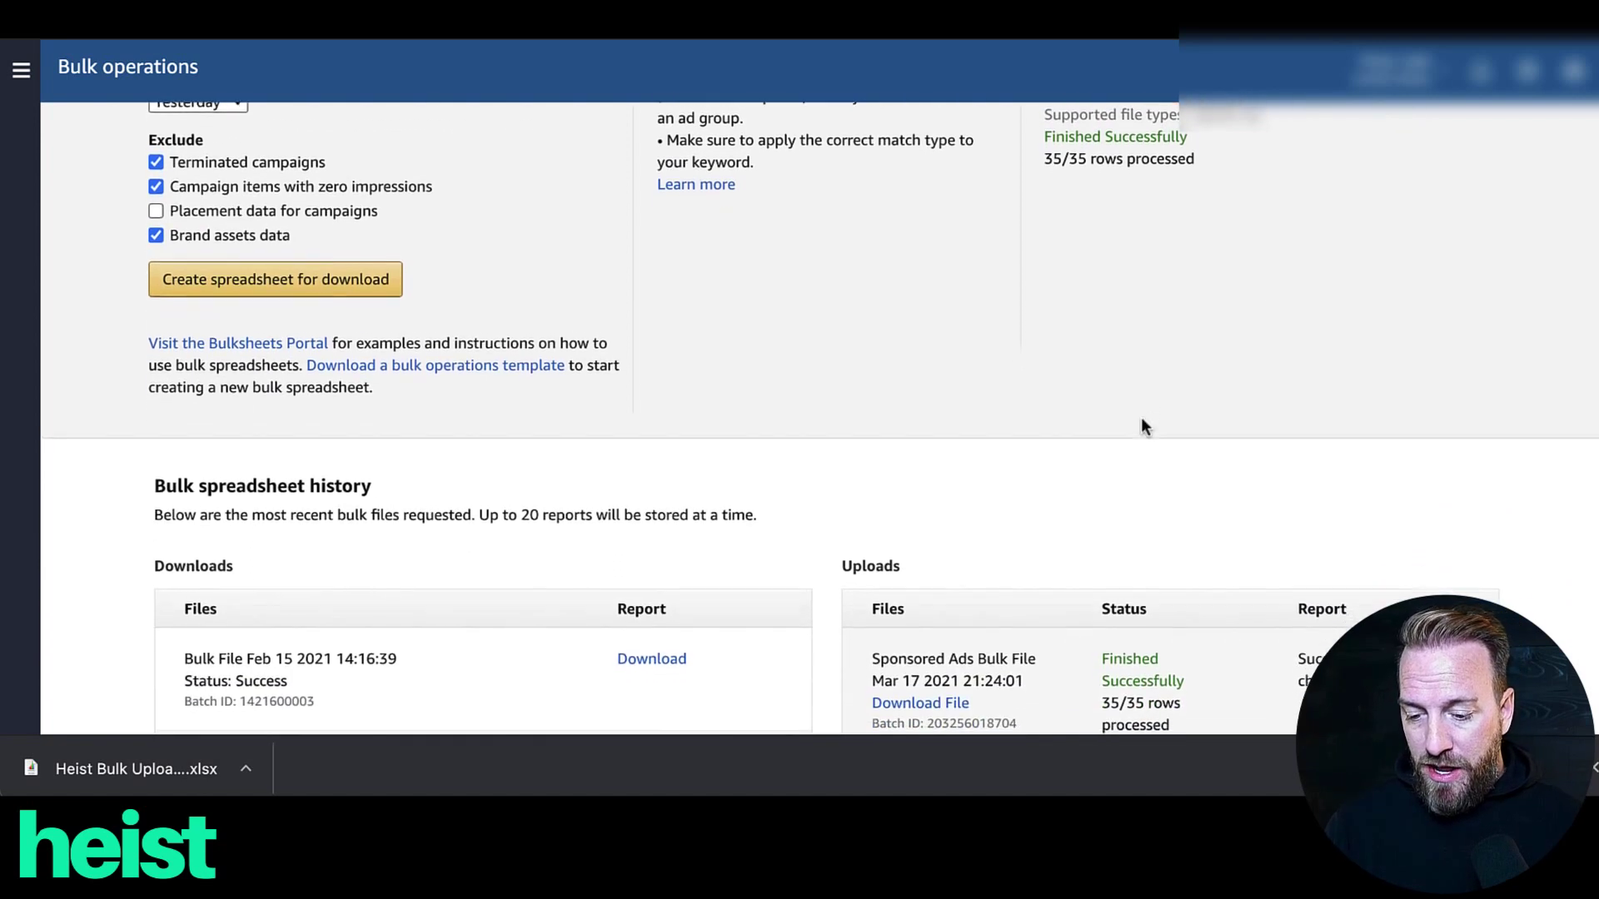